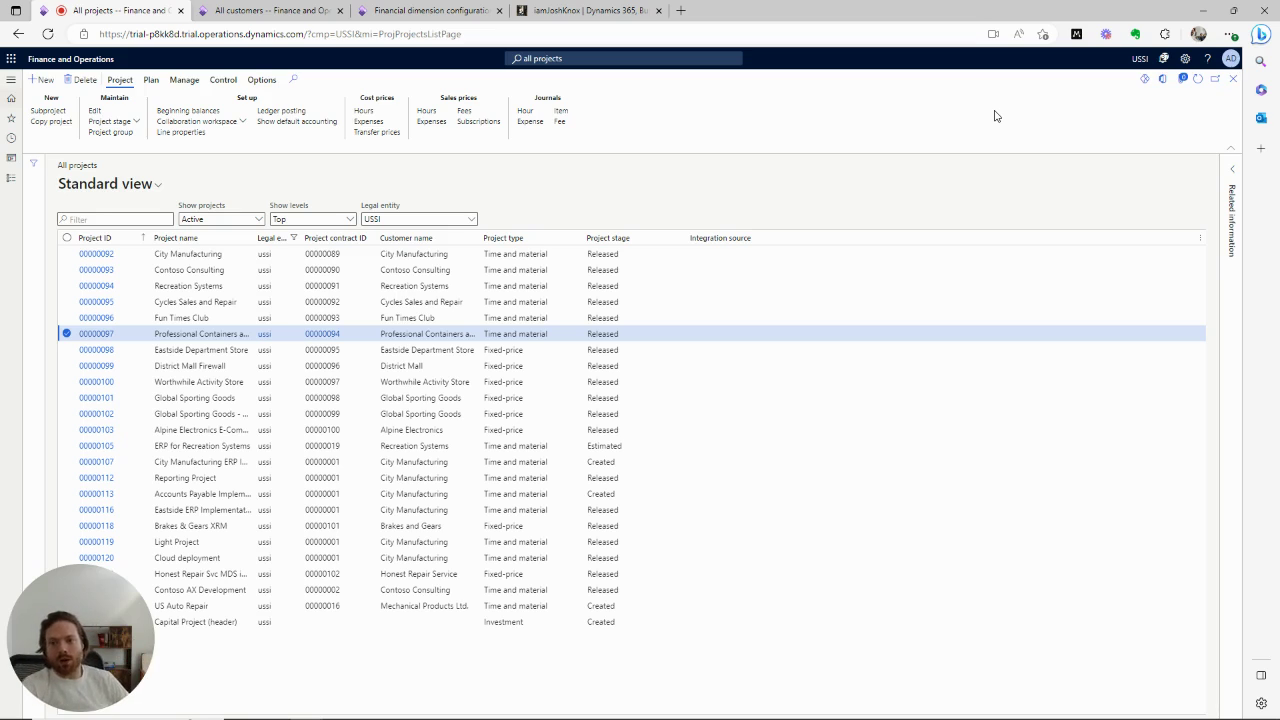
# Step: Open the Professional Containers and Packaging Co. project 00000097 and highlight its project ID in the record title
pyautogui.click(108, 333)
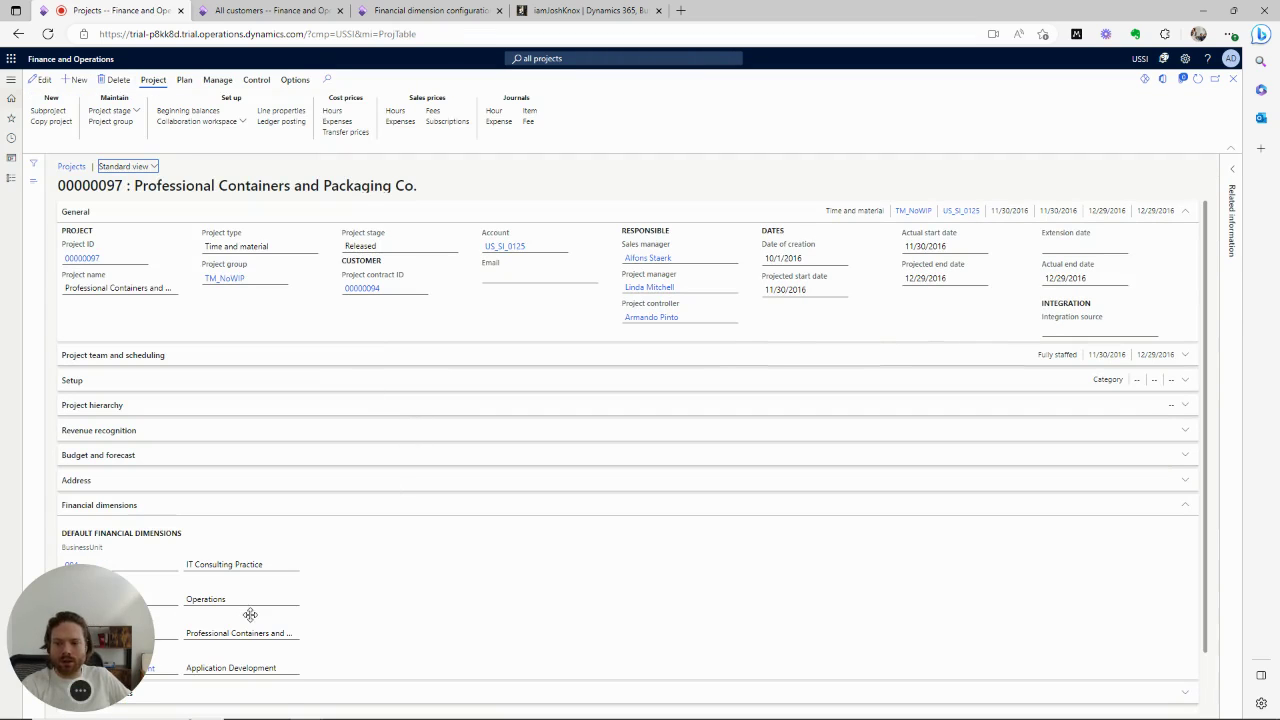
pyautogui.moveTo(86, 633); pyautogui.dragTo(1196, 658)
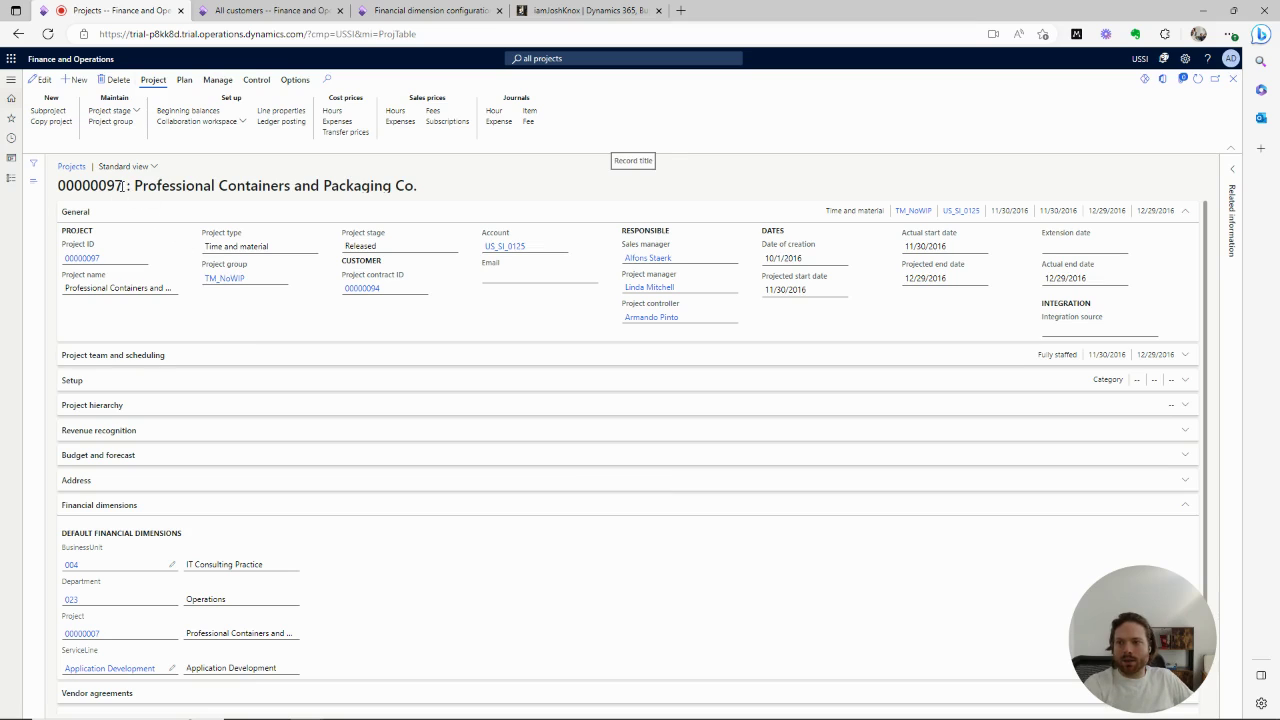
pyautogui.moveTo(122, 185); pyautogui.dragTo(65, 185)
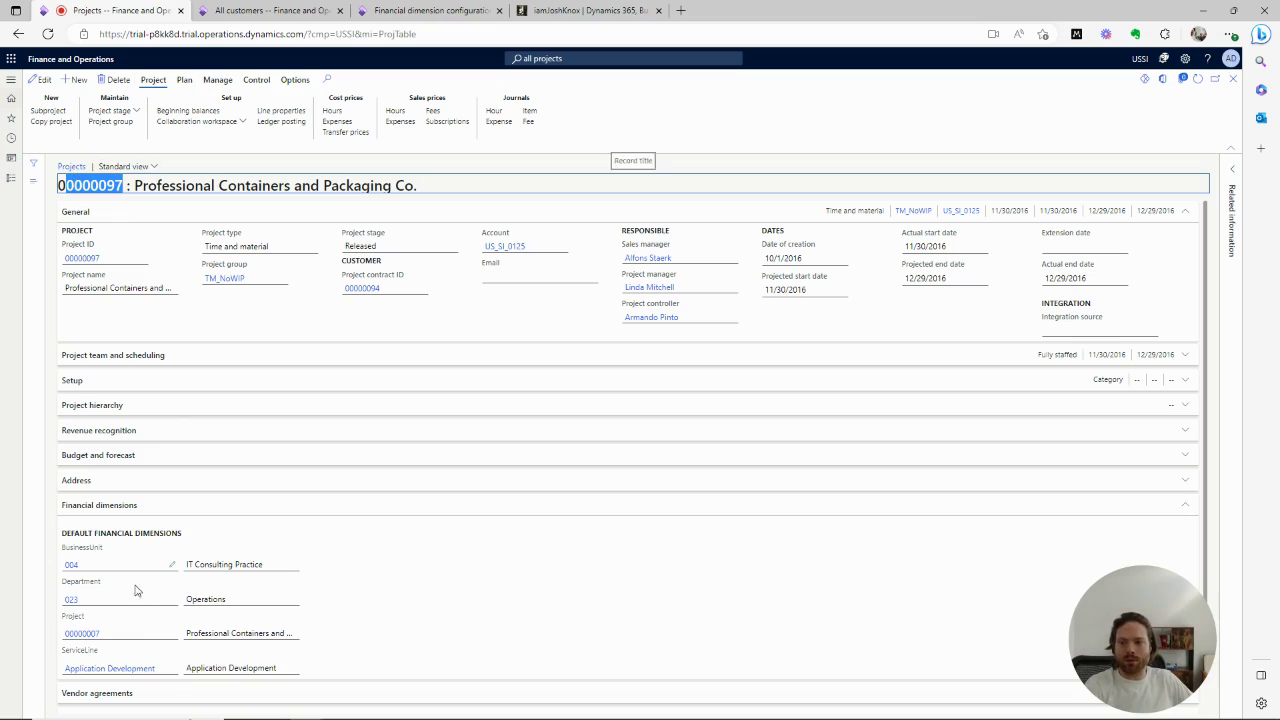
pyautogui.click(95, 182)
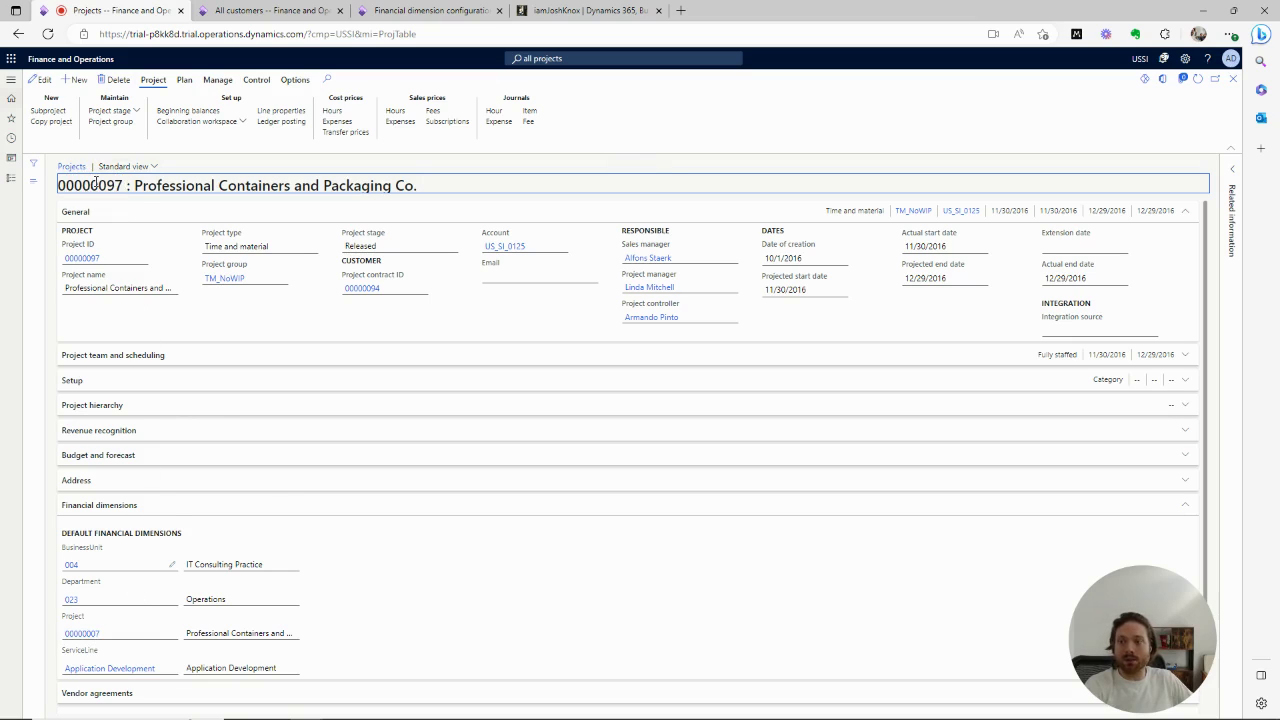
pyautogui.moveTo(58, 185); pyautogui.dragTo(123, 186)
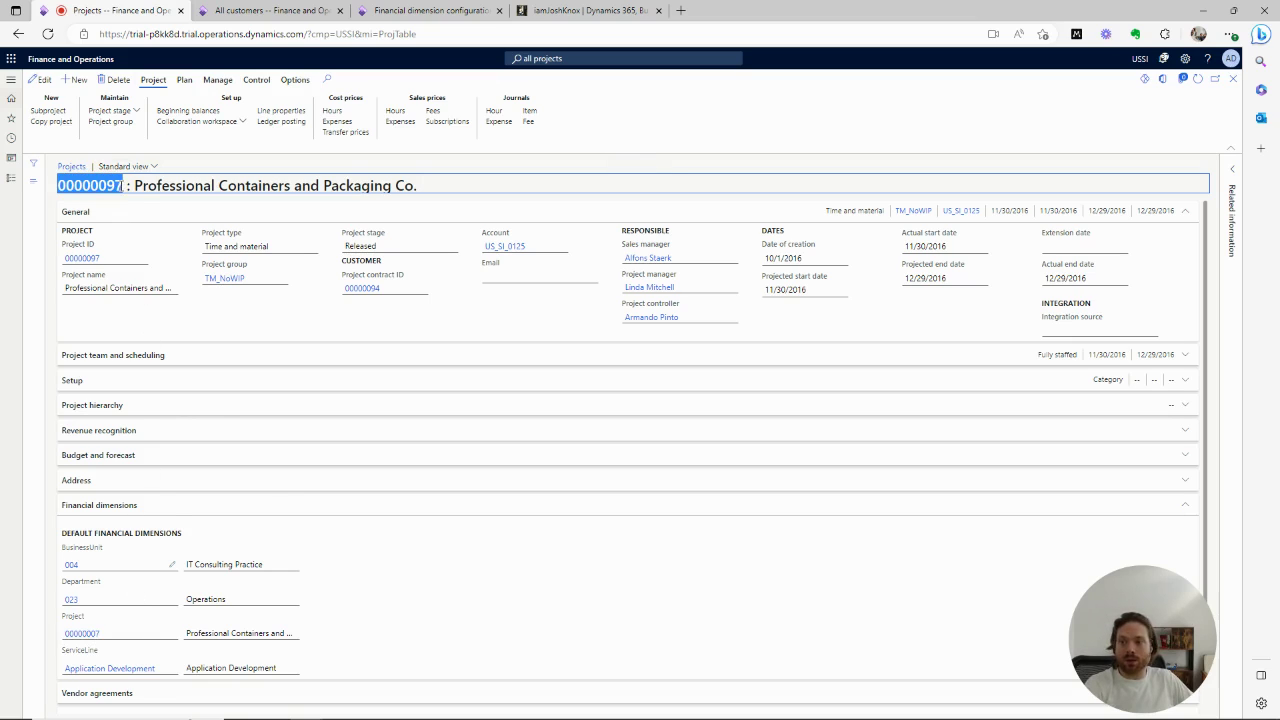
# Step: Set the Project default financial dimension to 00000097 and close the project record to return to the project list
pyautogui.click(170, 638)
pyautogui.click(79, 634)
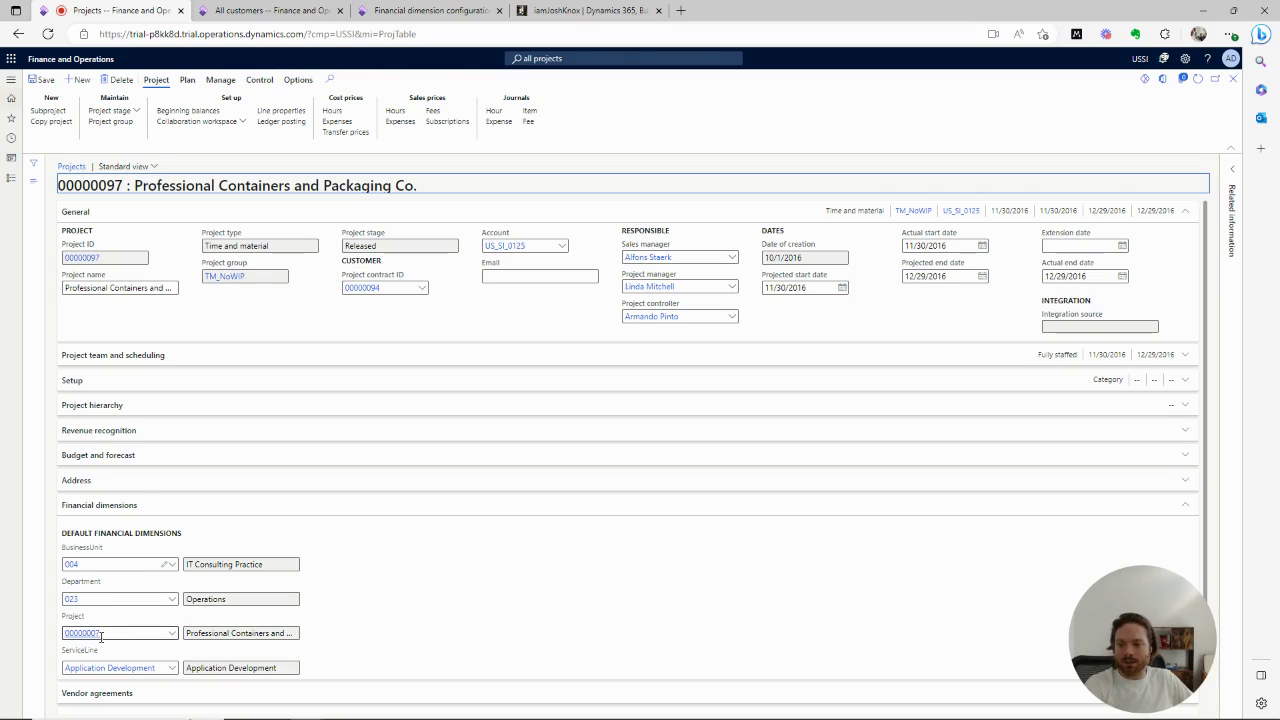
pyautogui.click(170, 638)
pyautogui.scroll(5, 175, 568)
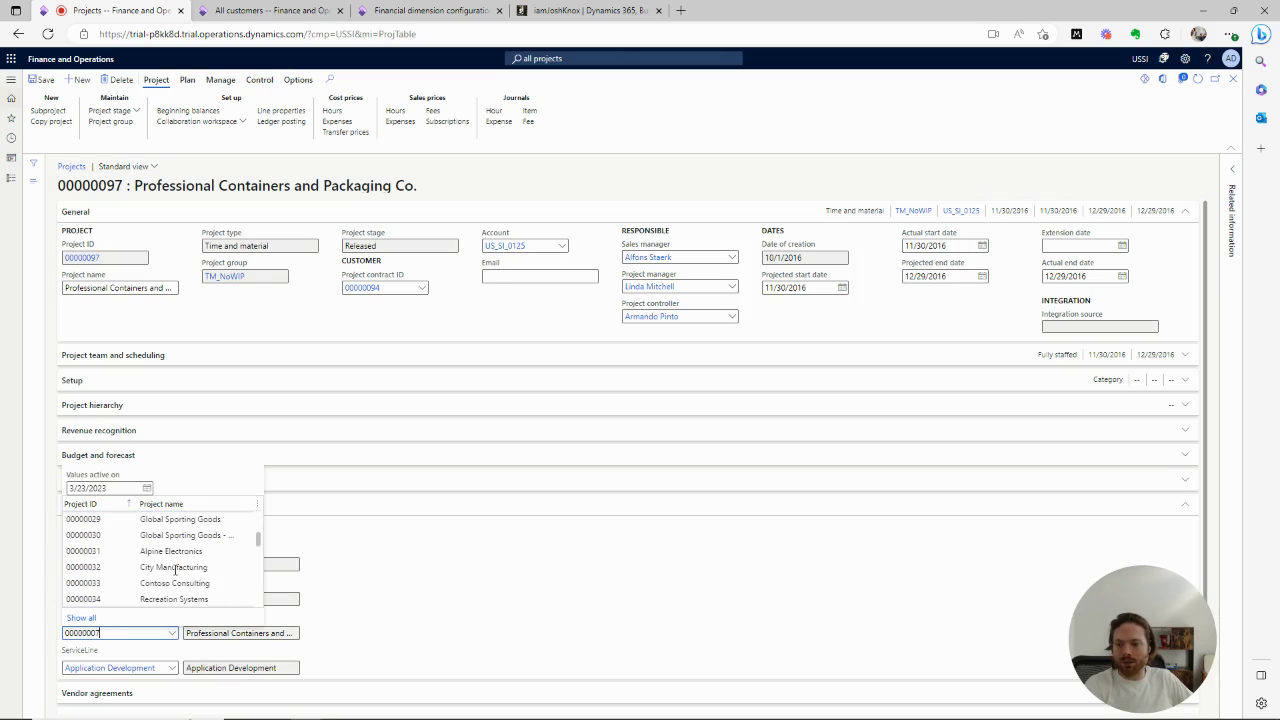
pyautogui.scroll(-10, 175, 568)
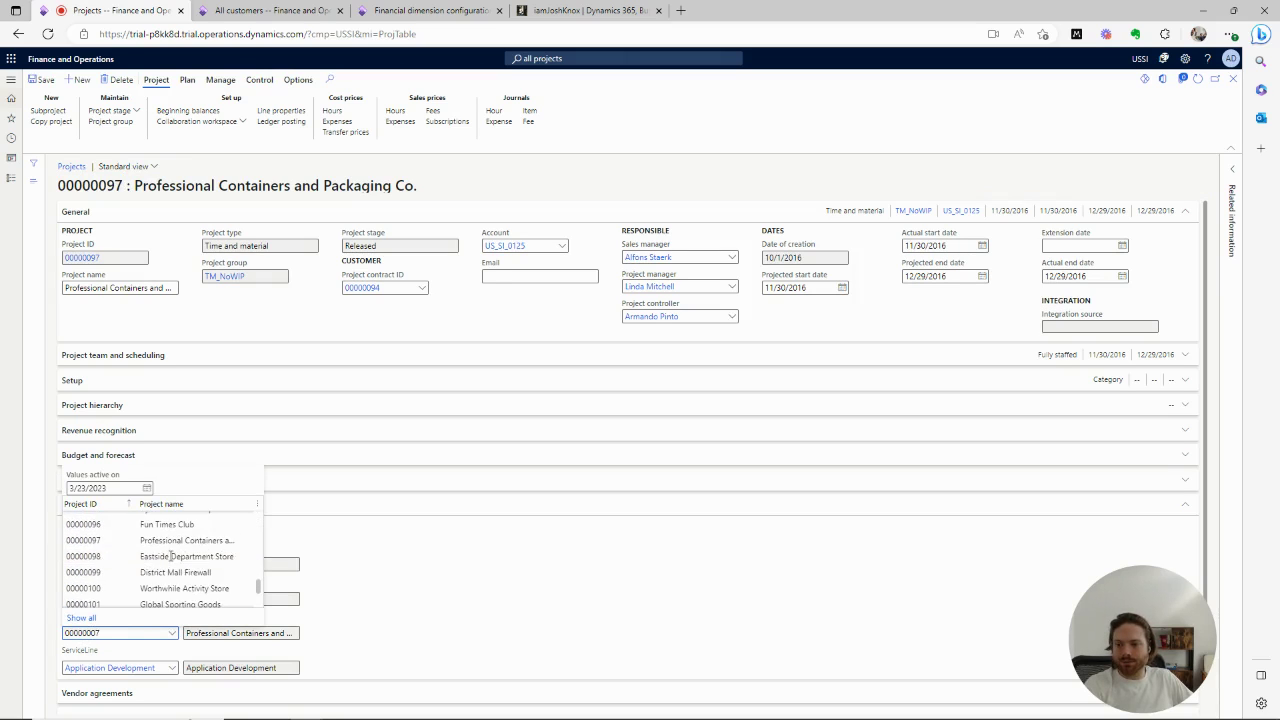
pyautogui.click(165, 541)
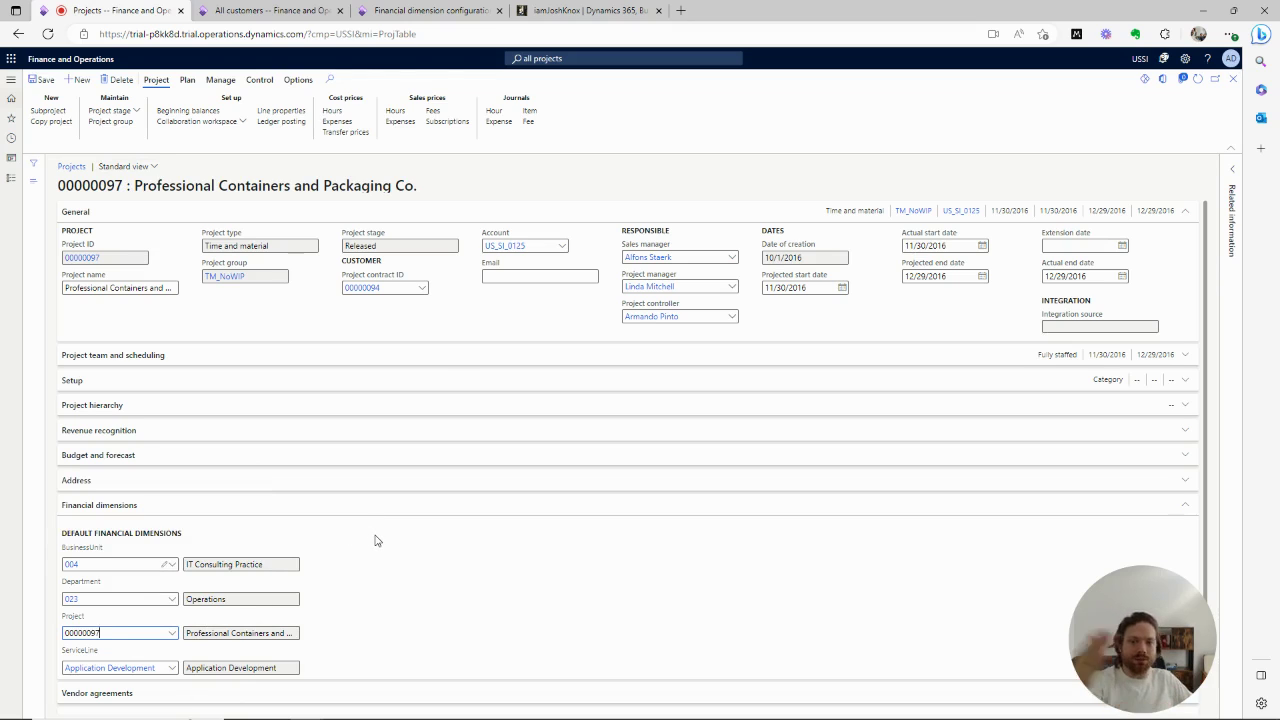
pyautogui.click(503, 191)
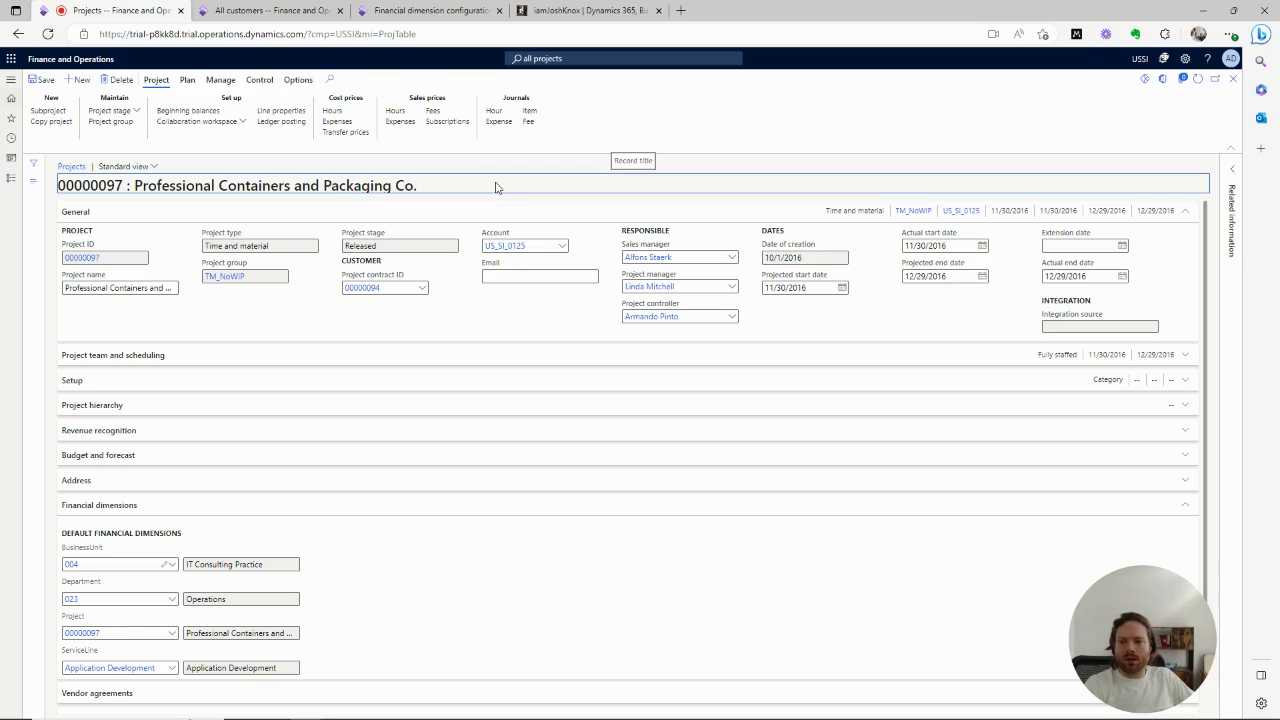
pyautogui.click(1231, 84)
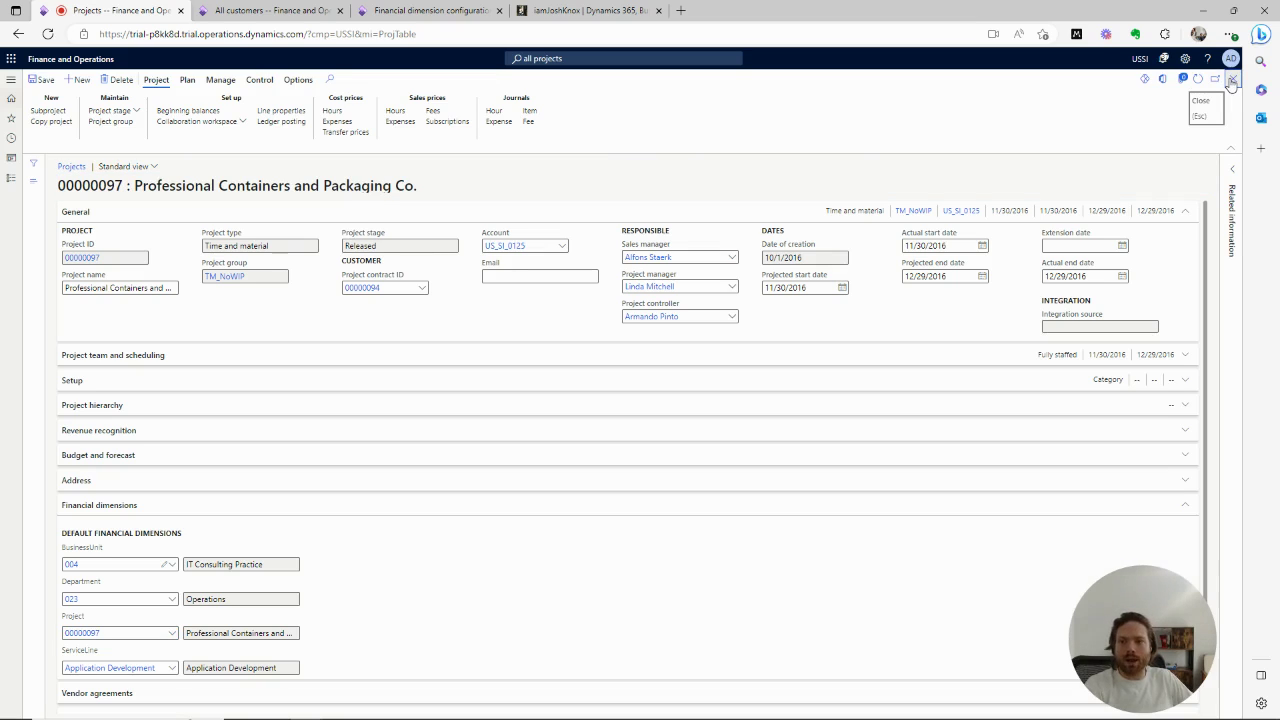
pyautogui.click(1231, 84)
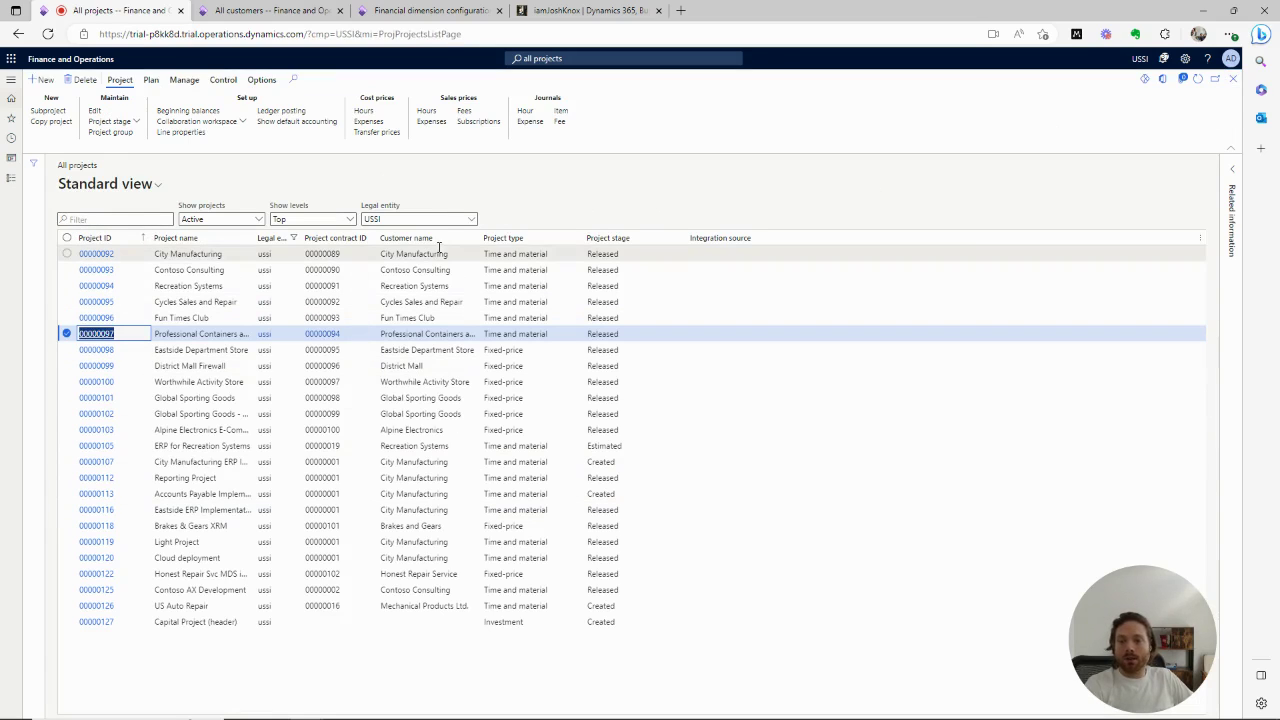
# Step: Insert the Project manager column into the project list, filtering the available fields to those beginning with "project"
pyautogui.moveTo(346, 275)
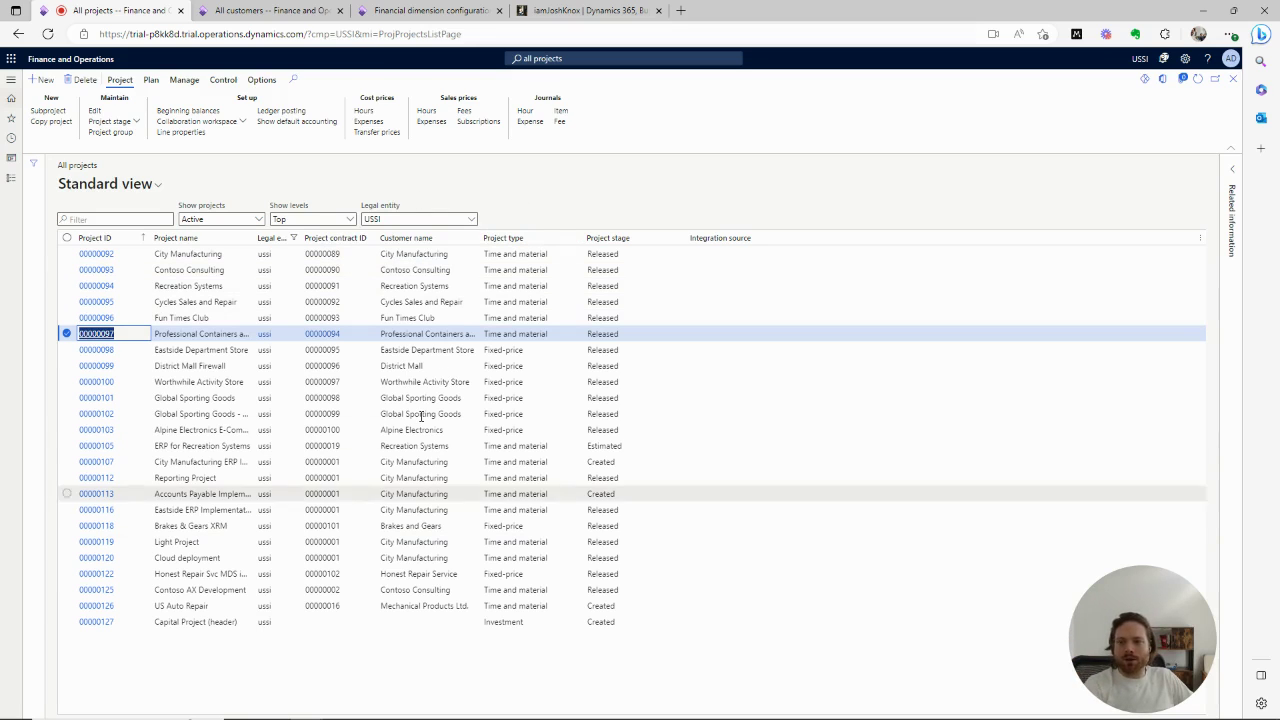
pyautogui.click(508, 243)
pyautogui.rightClick(508, 243)
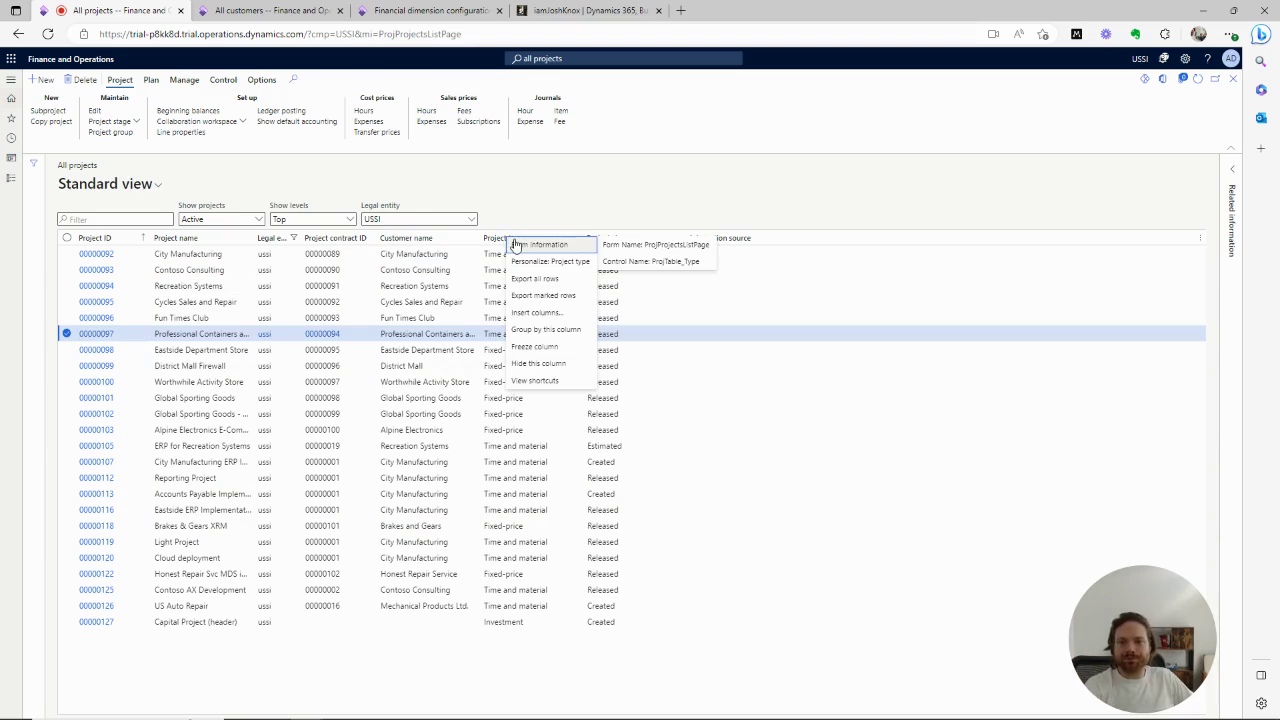
pyautogui.click(543, 314)
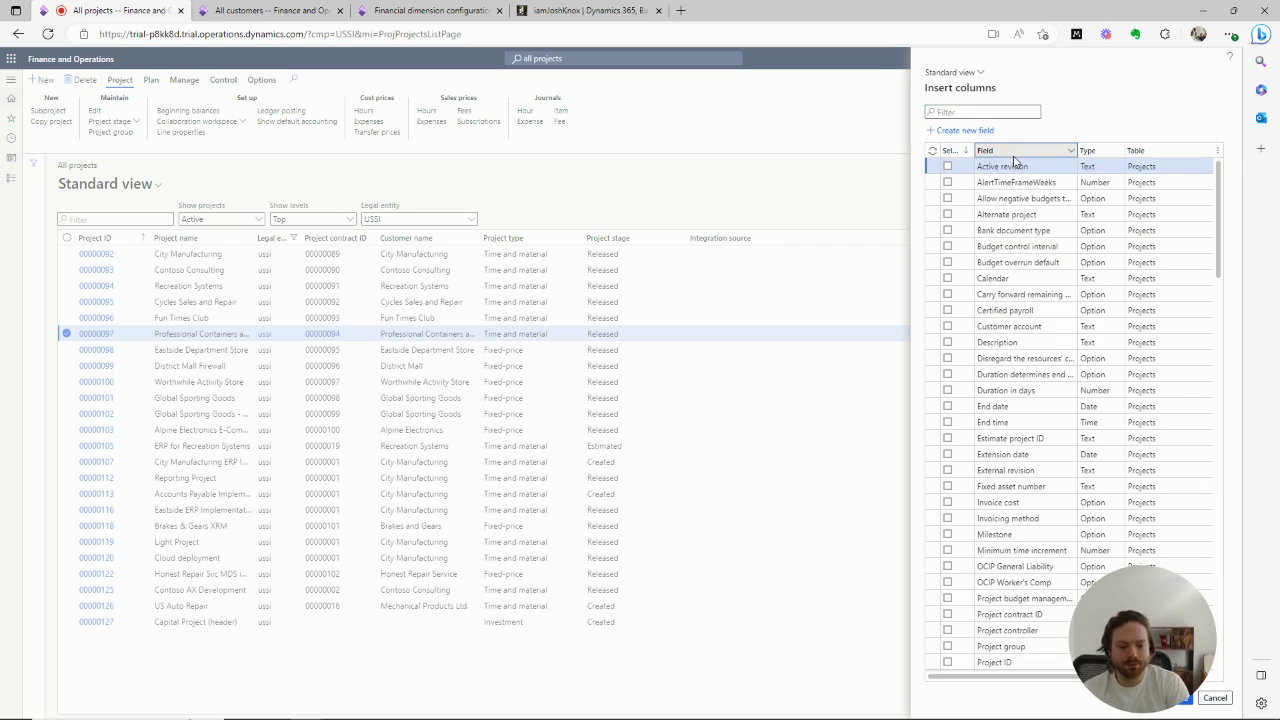
pyautogui.click(1014, 155)
pyautogui.write('P')
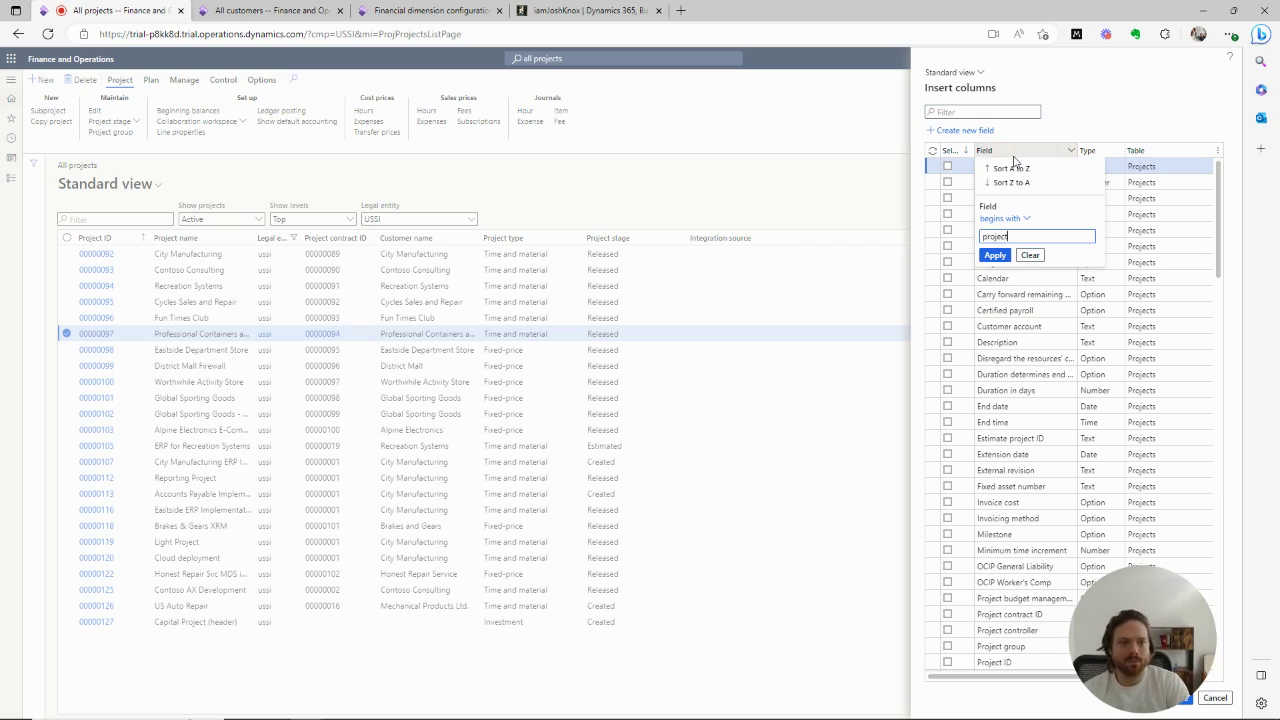
pyautogui.press('Return')
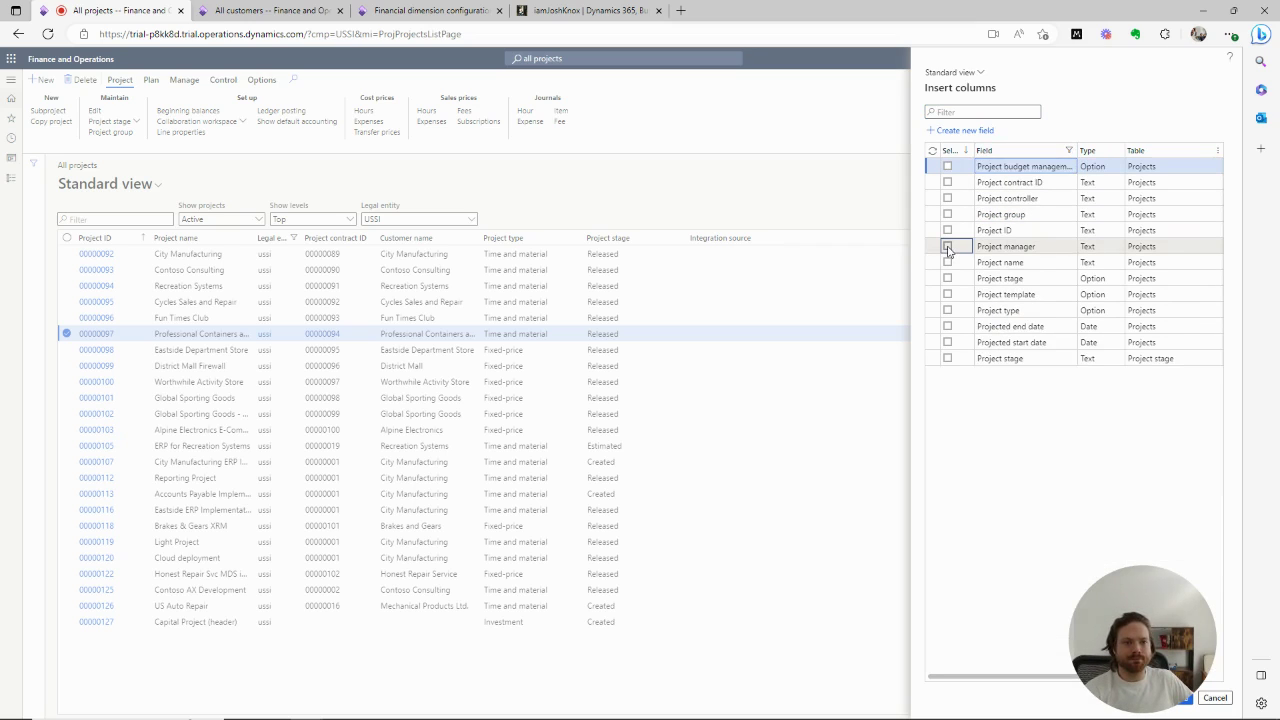
pyautogui.click(948, 247)
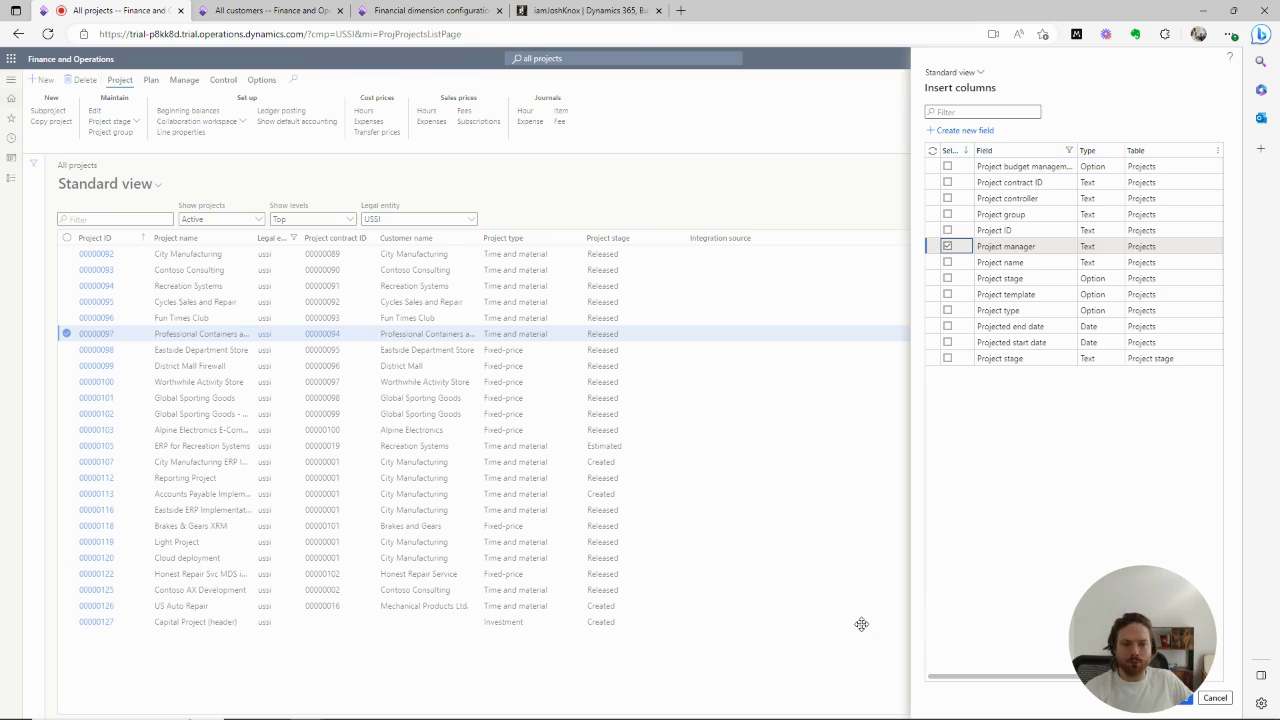
pyautogui.moveTo(1126, 586); pyautogui.dragTo(600, 586)
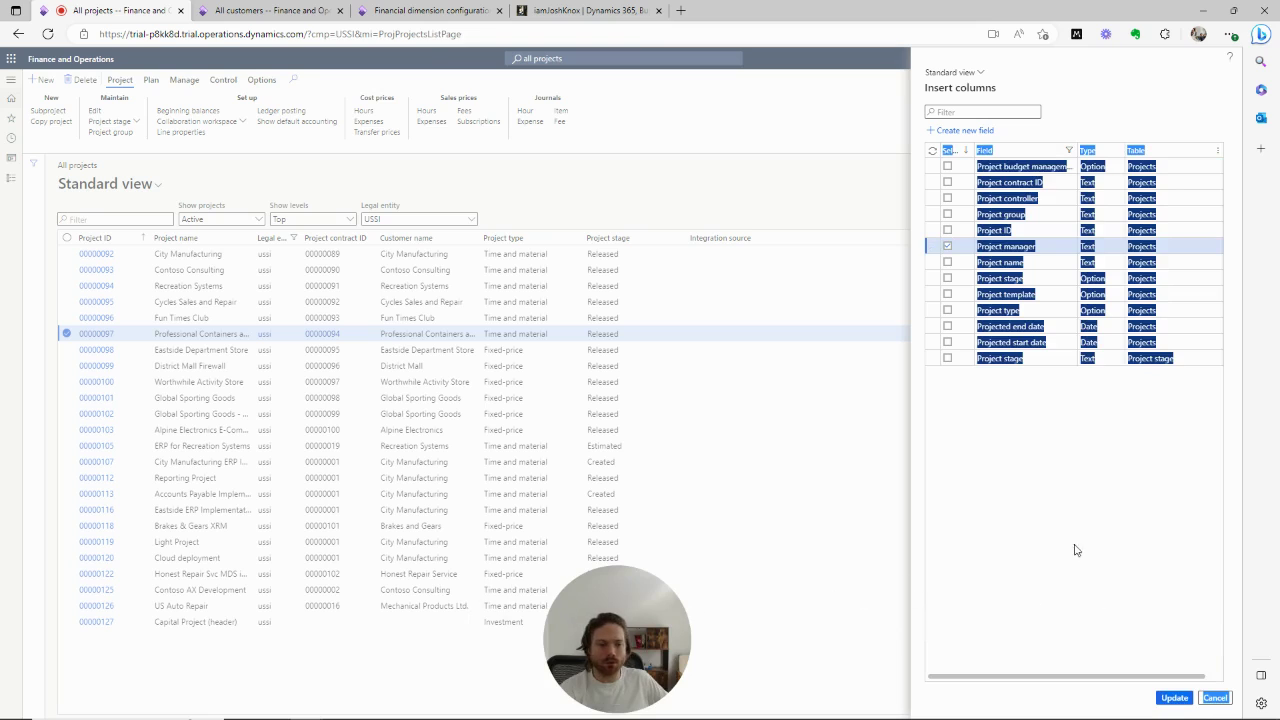
pyautogui.click(1172, 698)
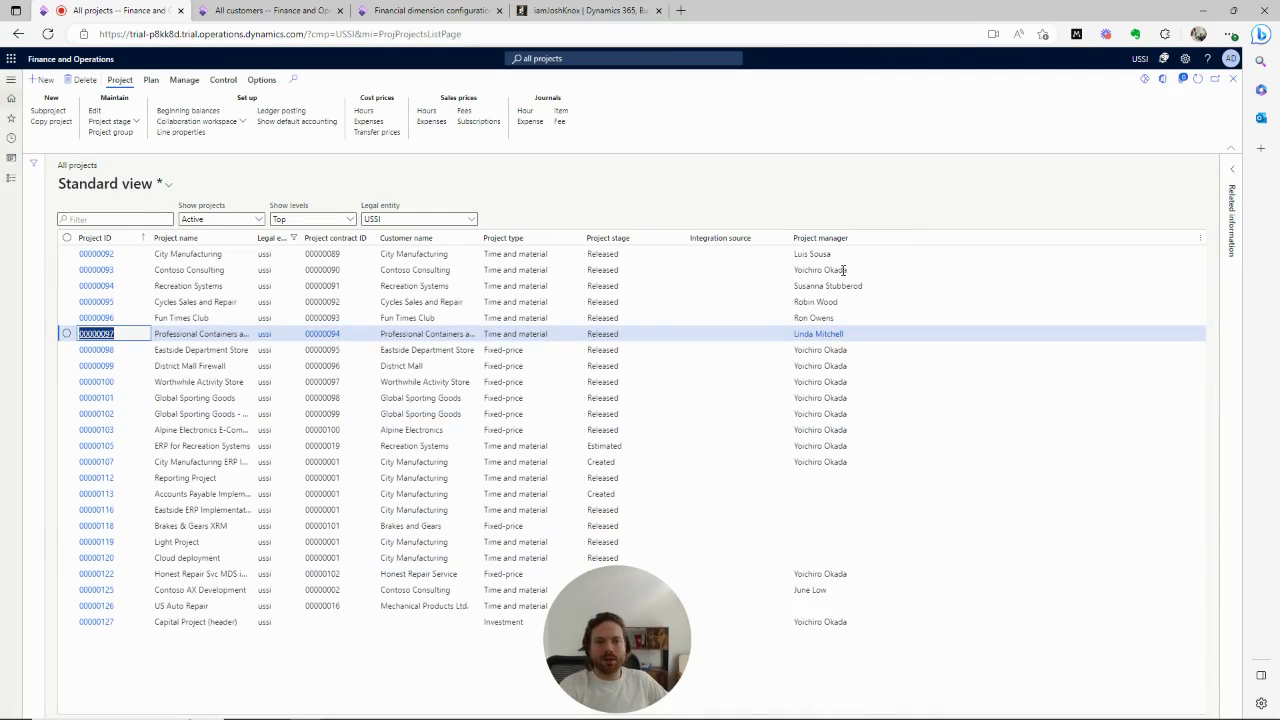
# Step: Hide the Integration source column in the project list
pyautogui.rightClick(708, 254)
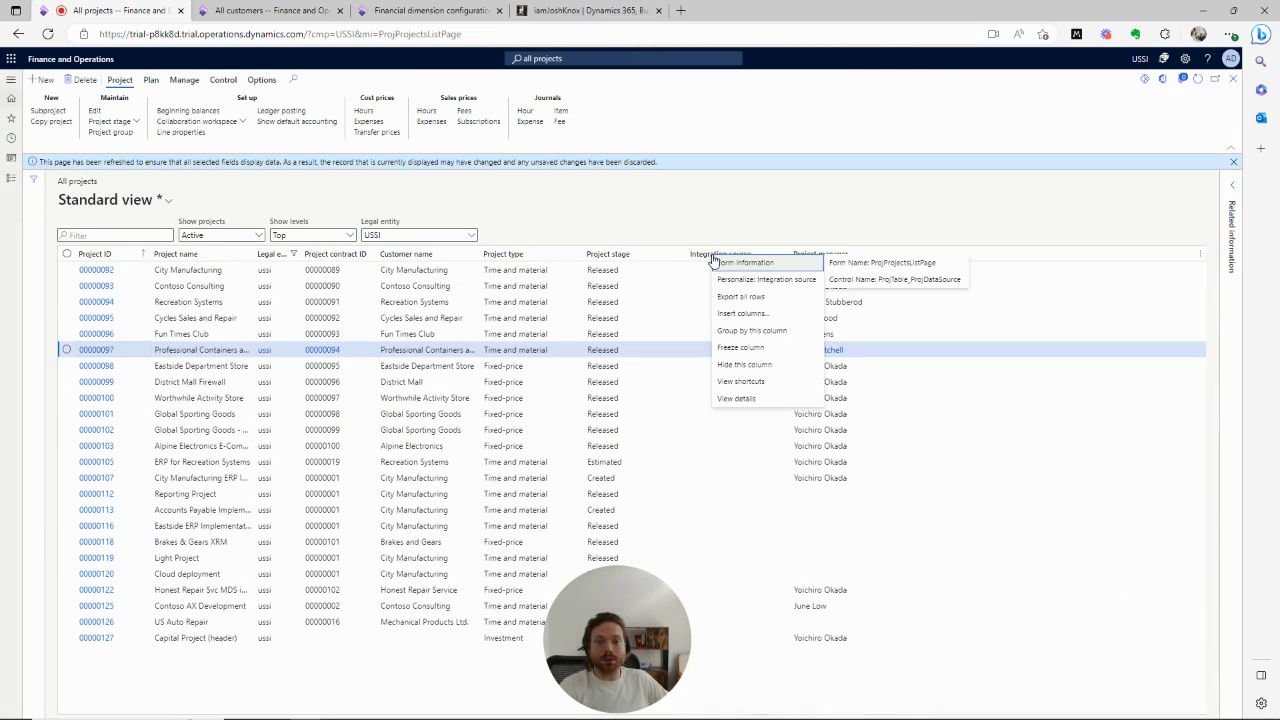
pyautogui.click(741, 368)
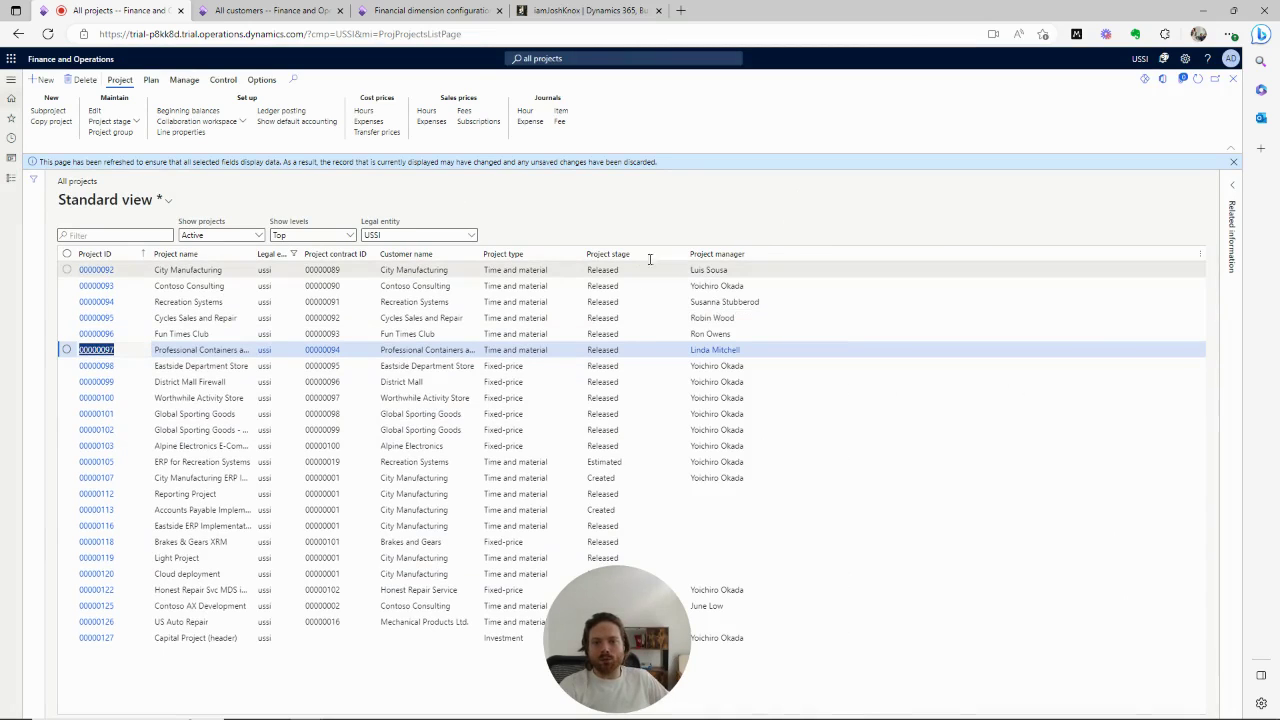
pyautogui.moveTo(1097, 635); pyautogui.dragTo(1180, 638)
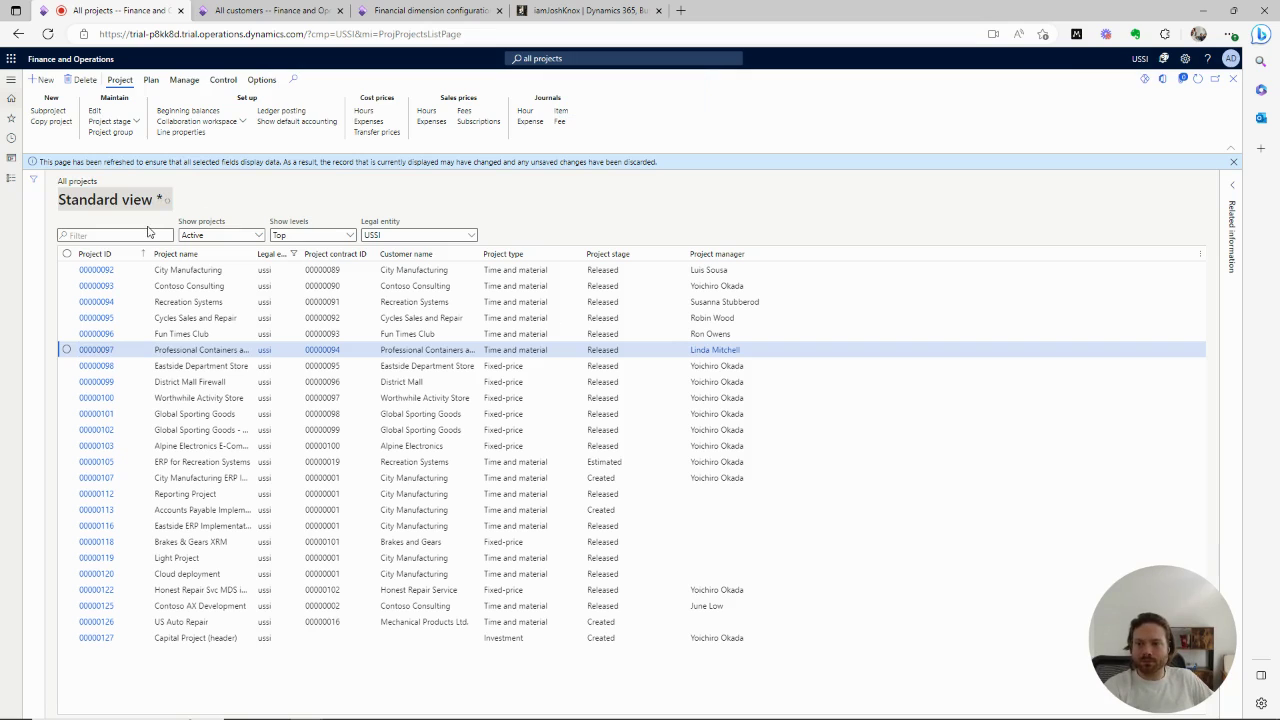
# Step: Save the customized project list layout as a new view named "Project managers"
pyautogui.click(110, 199)
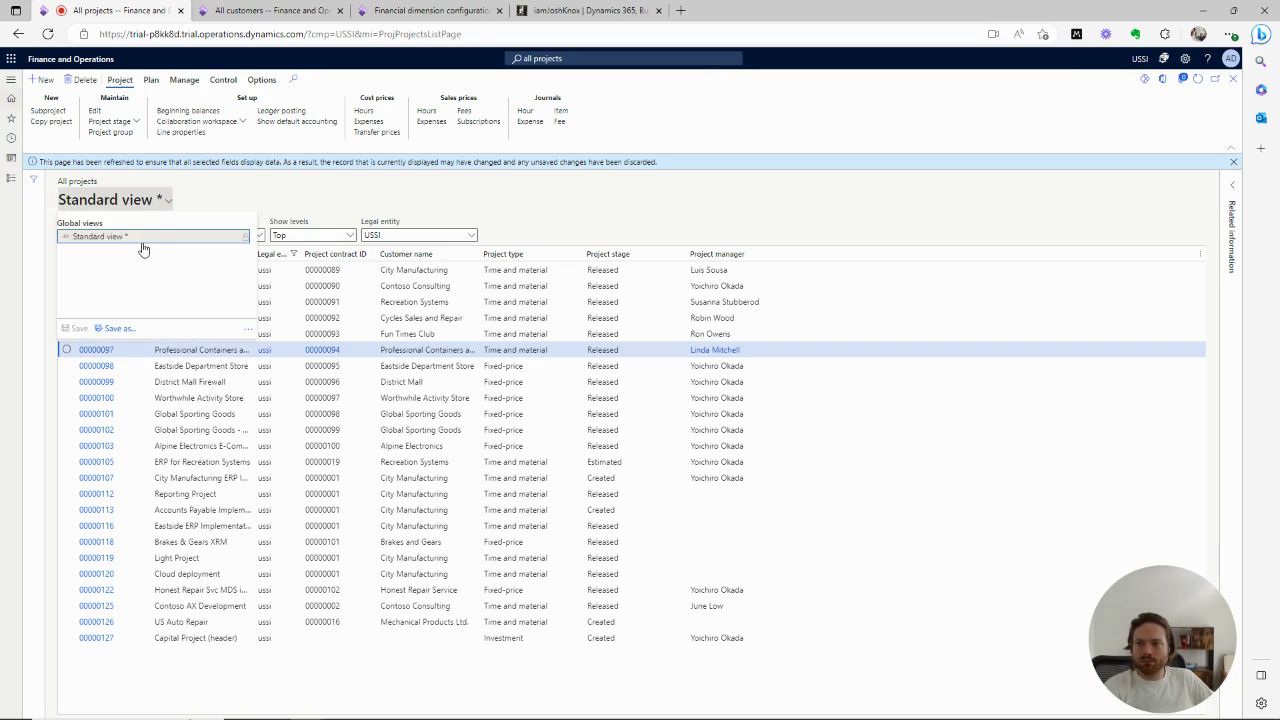
pyautogui.click(117, 328)
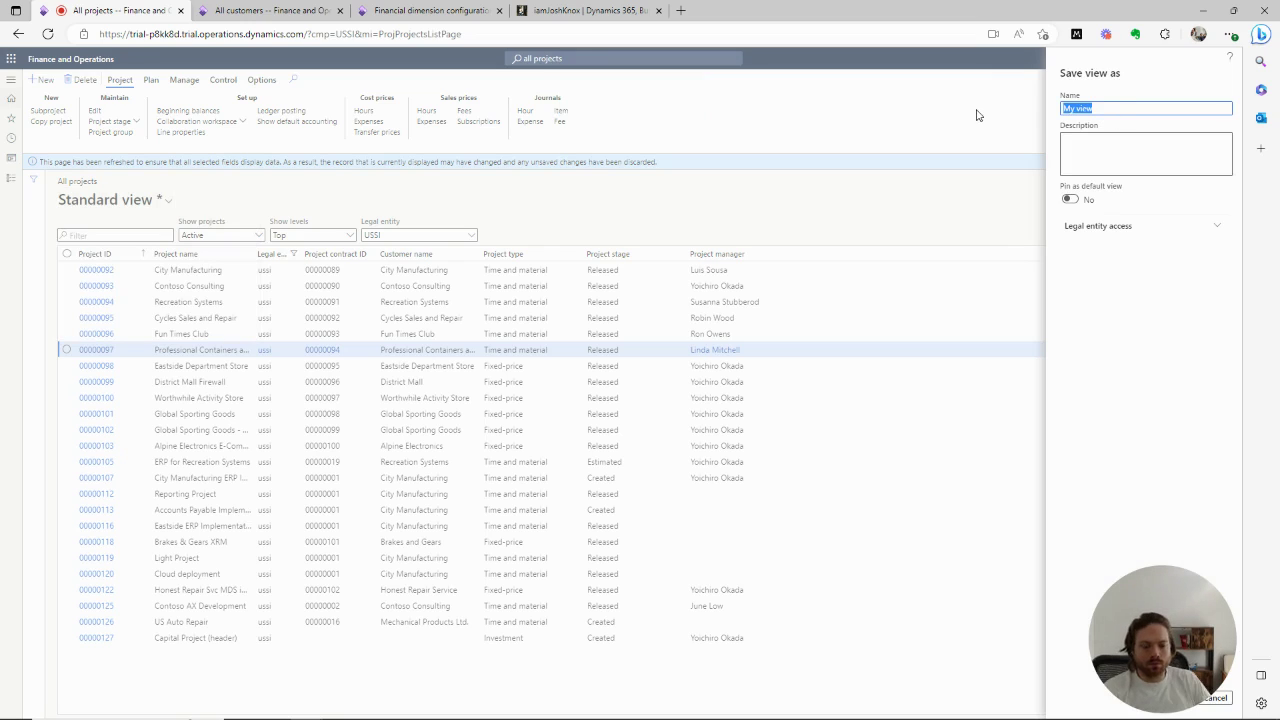
pyautogui.write('Pr')
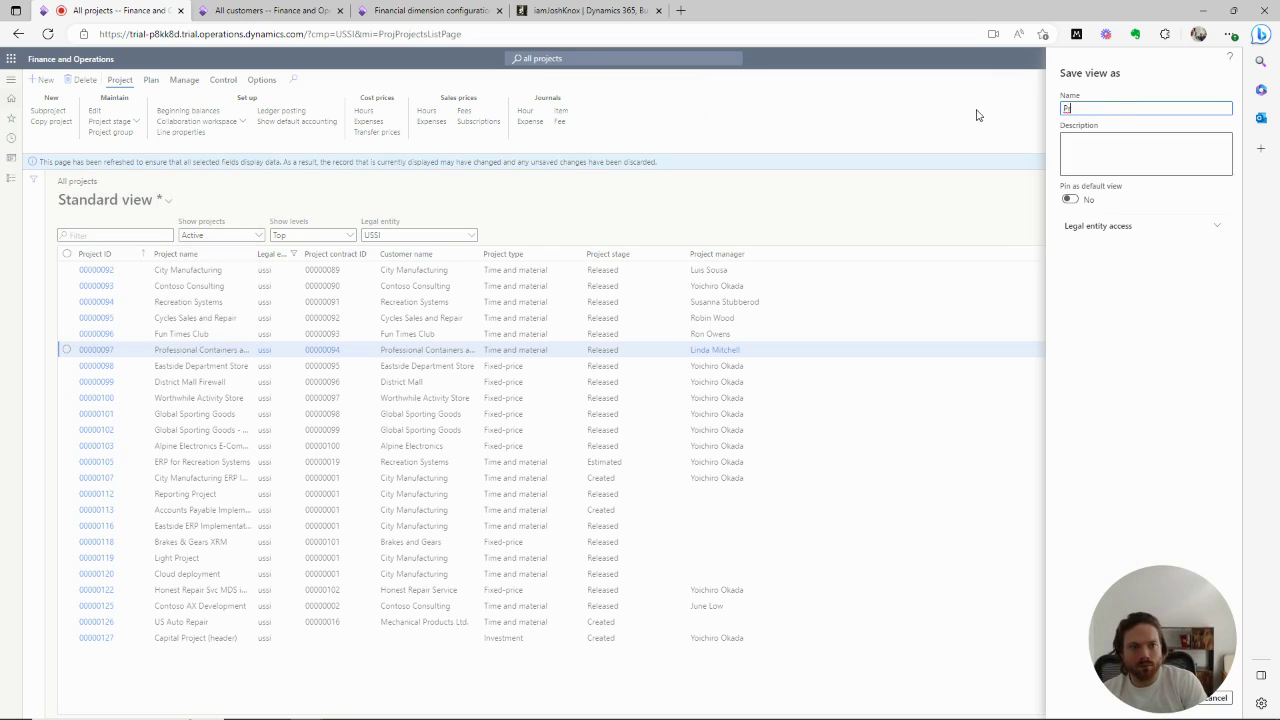
pyautogui.write('oject manag')
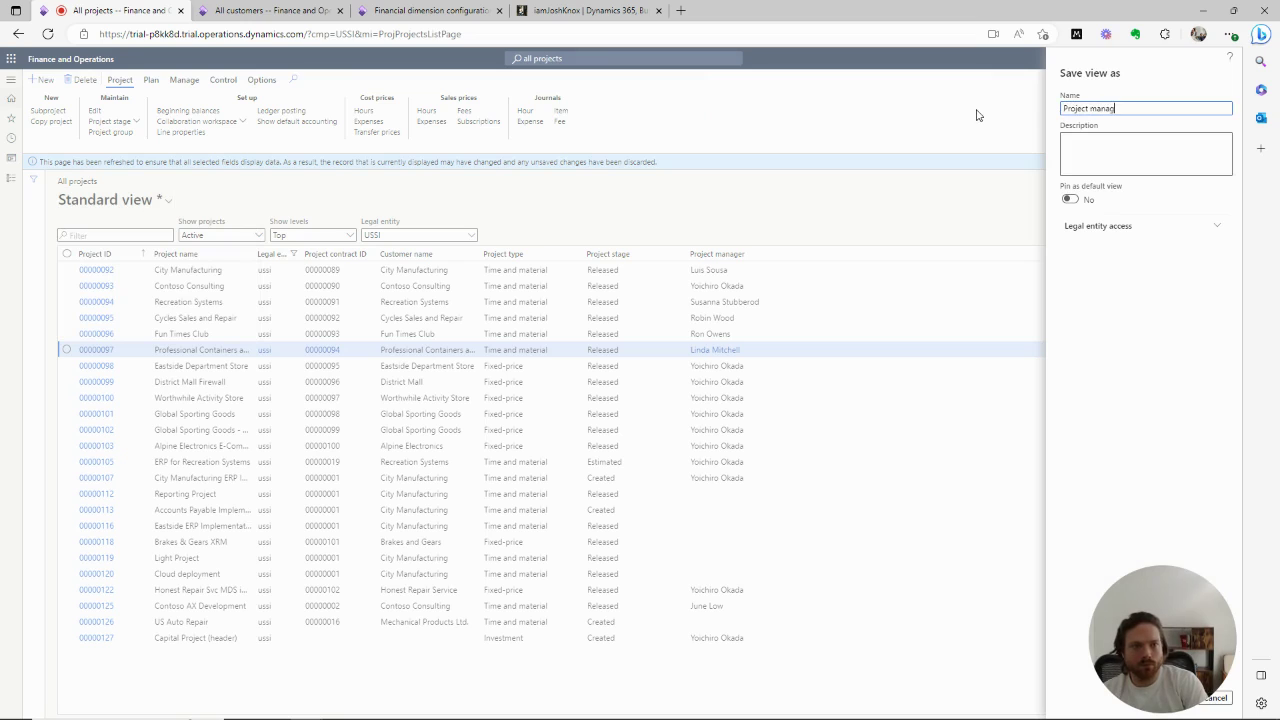
pyautogui.write('ers')
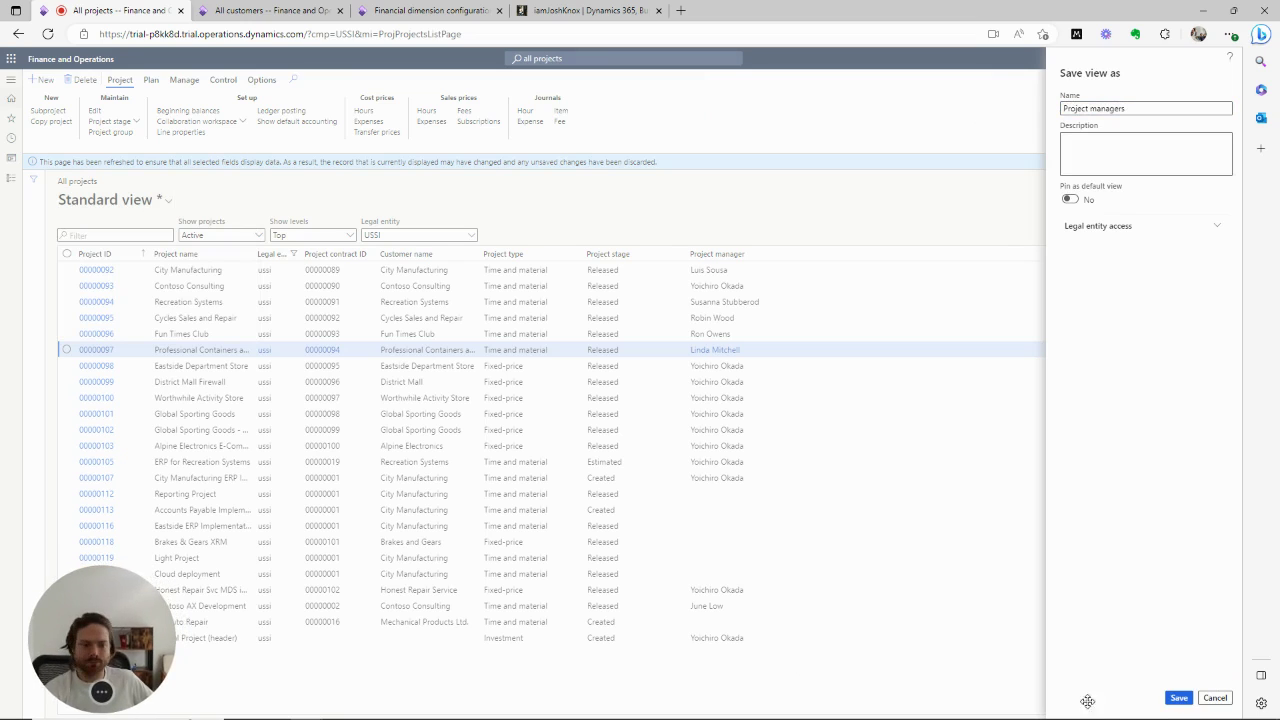
pyautogui.click(1179, 697)
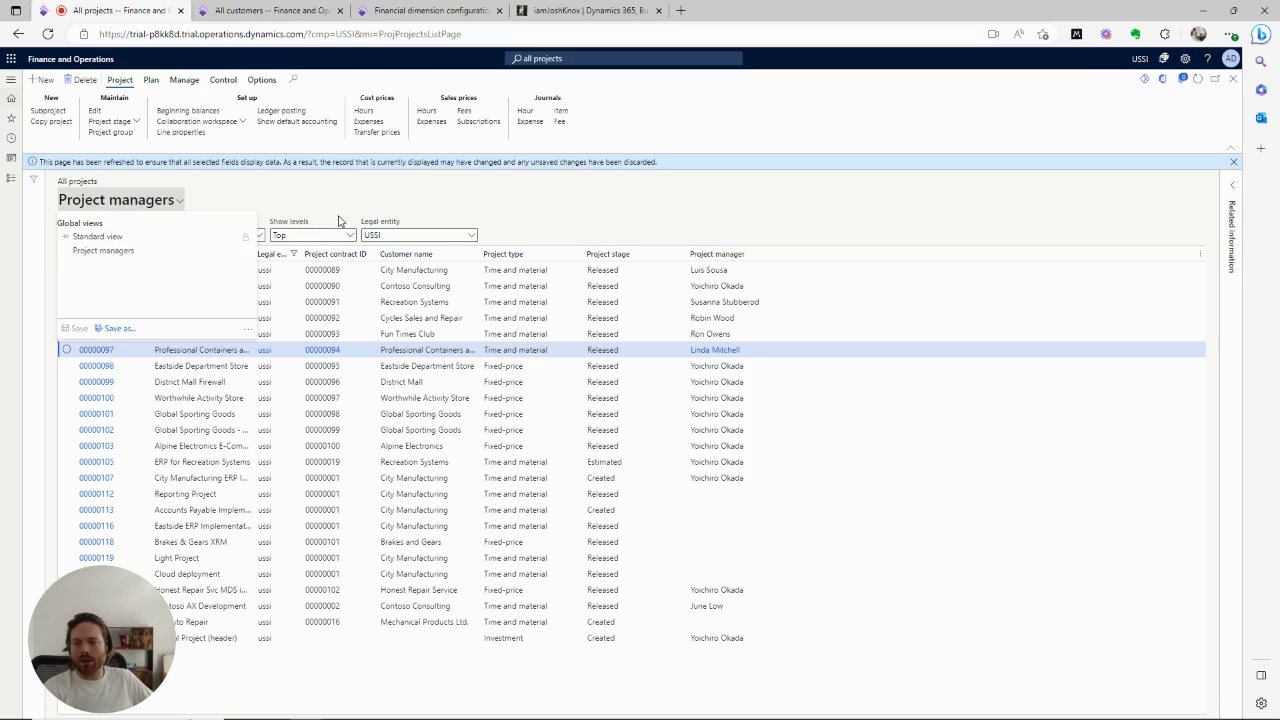
pyautogui.press('Escape')
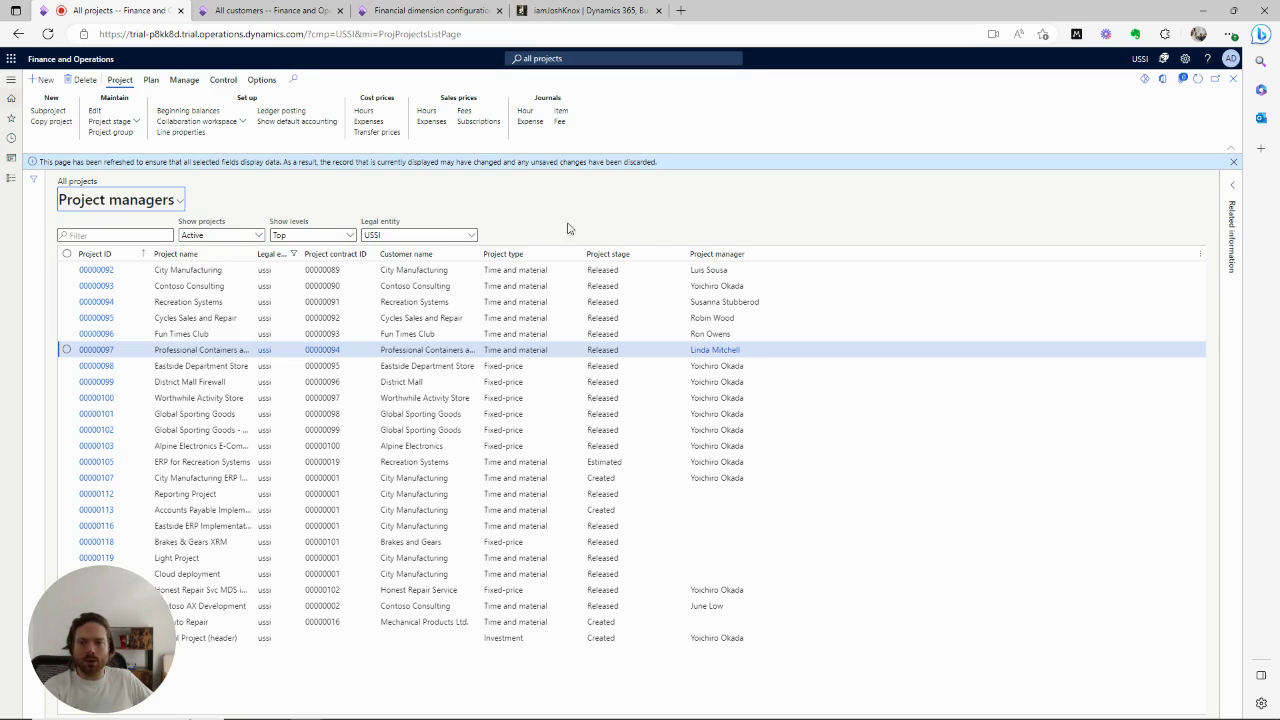
# Step: Filter the Project manager column with the "is exactly" operator for blank values to find projects without a manager
pyautogui.click(722, 256)
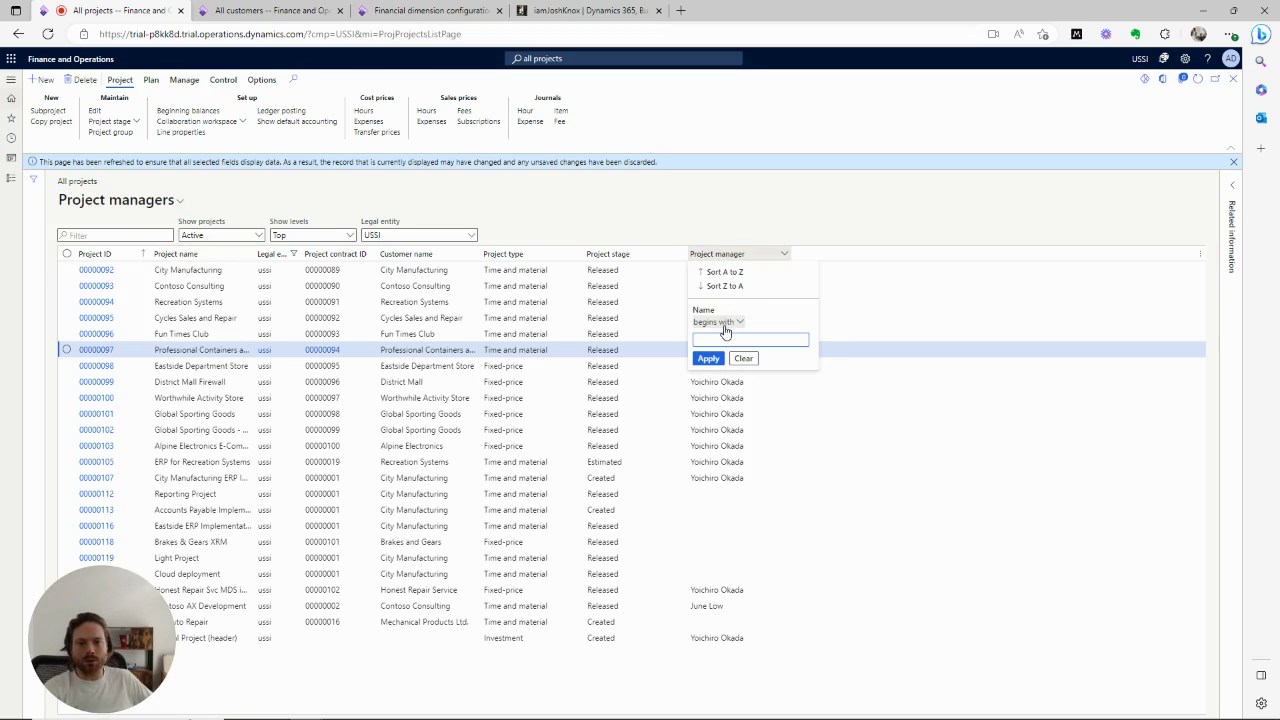
pyautogui.click(724, 326)
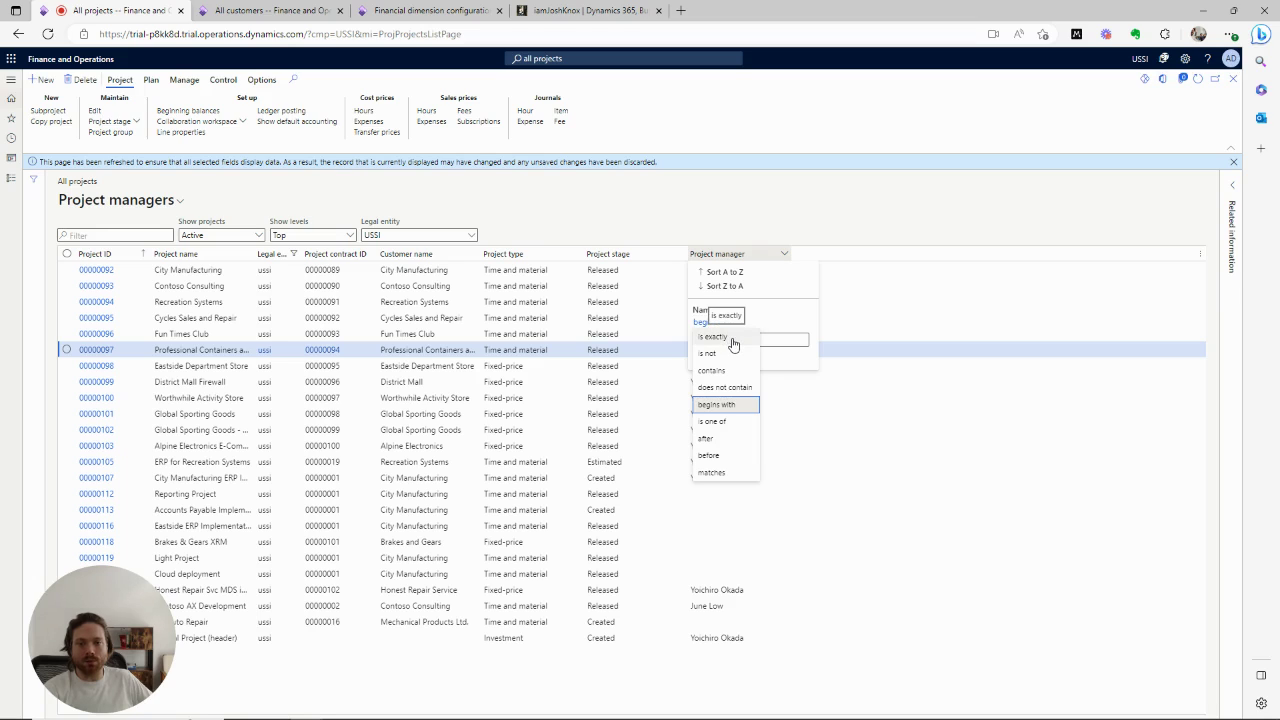
pyautogui.click(733, 344)
pyautogui.click(742, 340)
pyautogui.write('f')
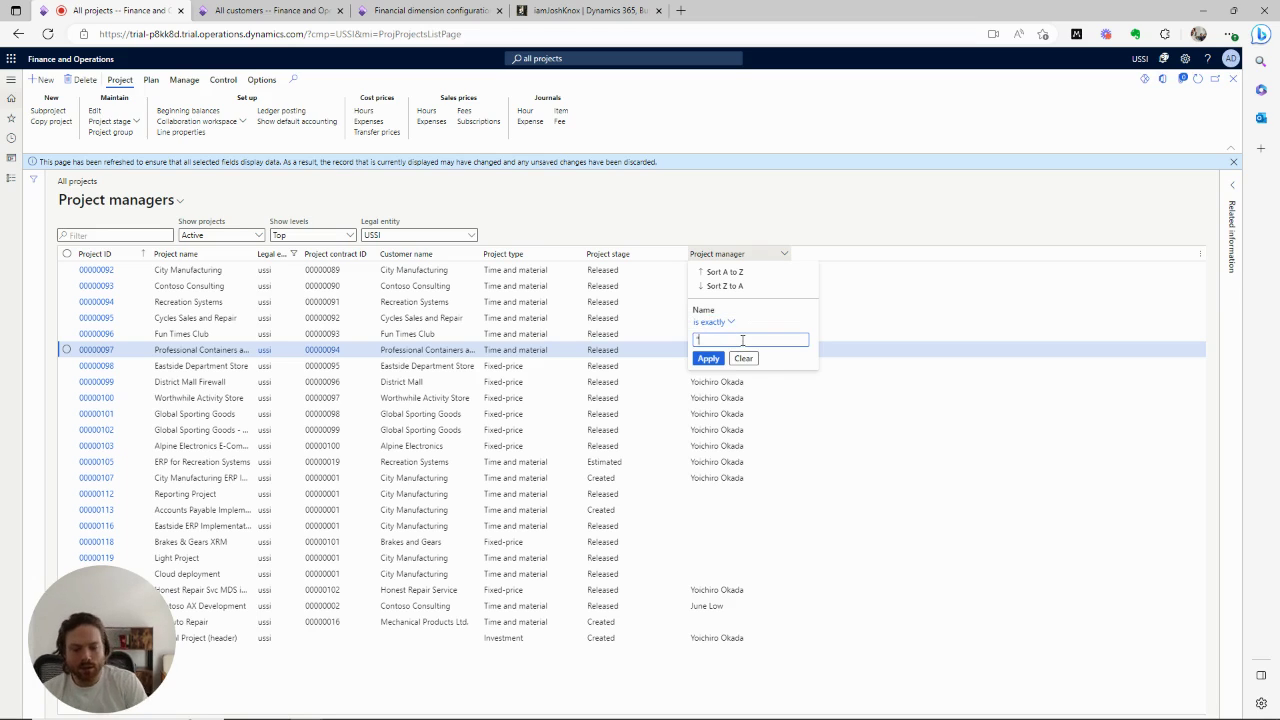
pyautogui.press('Return')
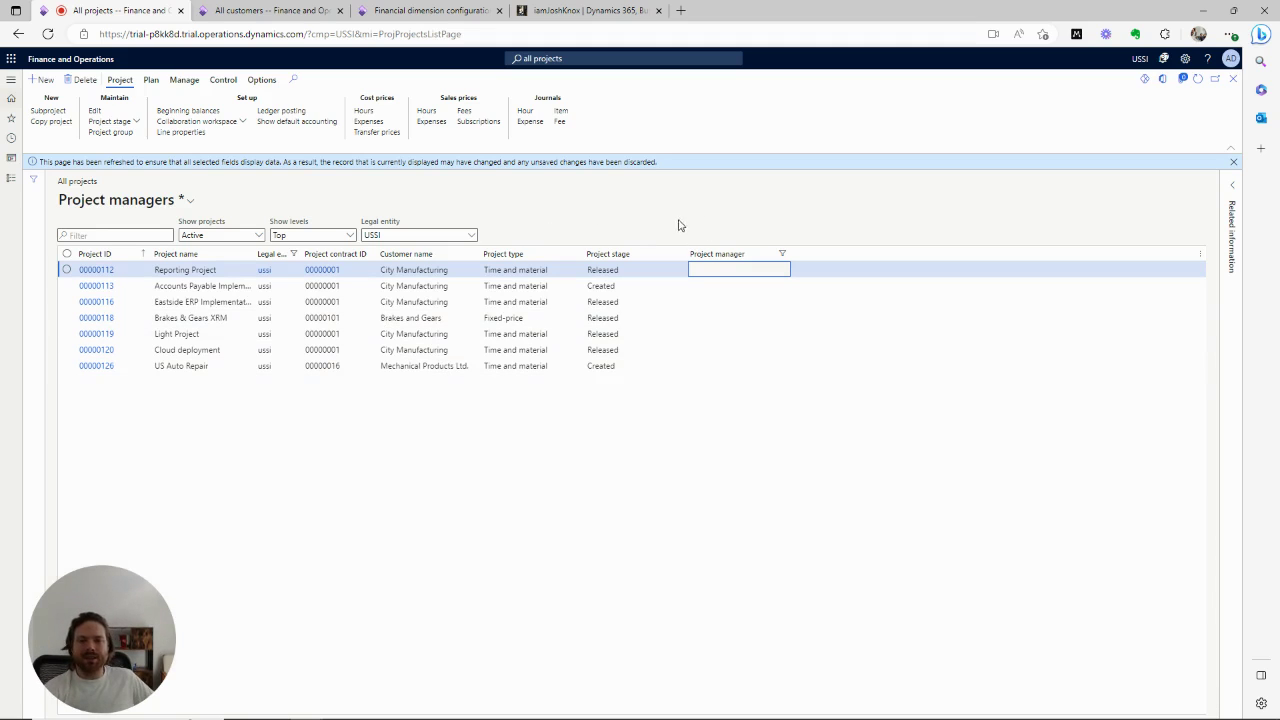
# Step: Clear the filter on the Project manager column to list all active projects again
pyautogui.click(716, 254)
pyautogui.click(749, 357)
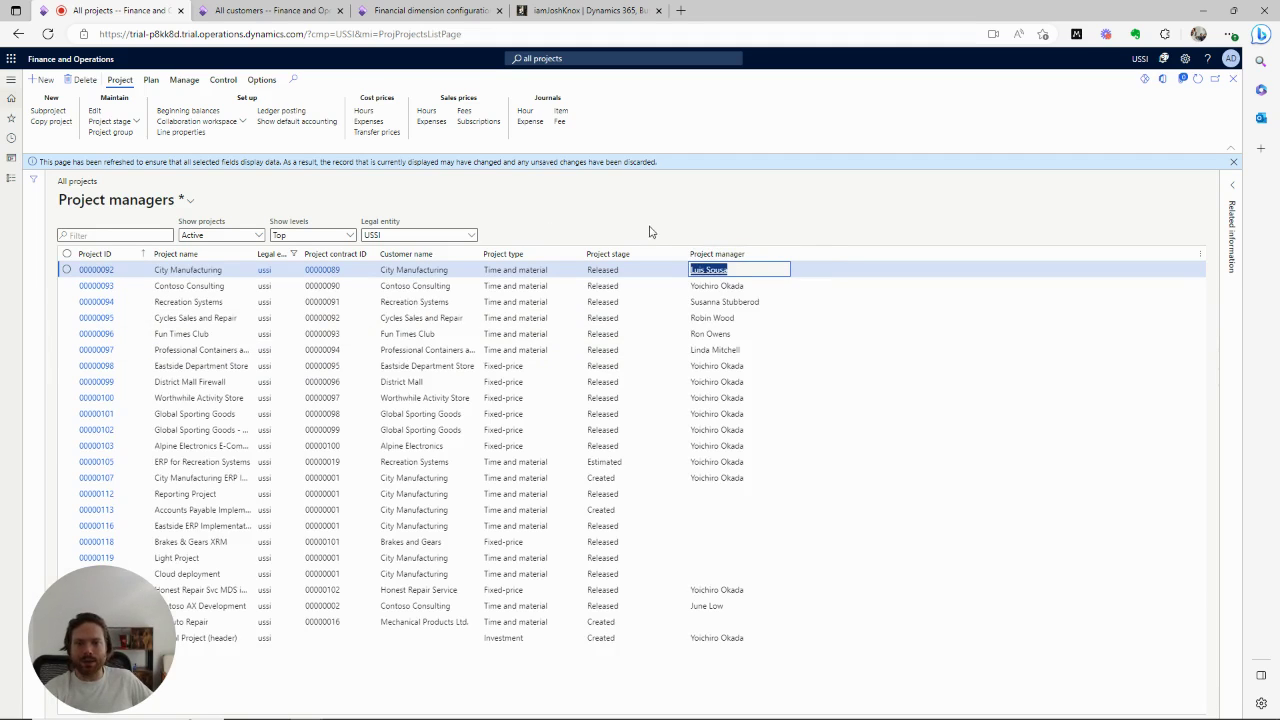
# Step: Export all rows of the Project managers list to Excel
pyautogui.rightClick(637, 254)
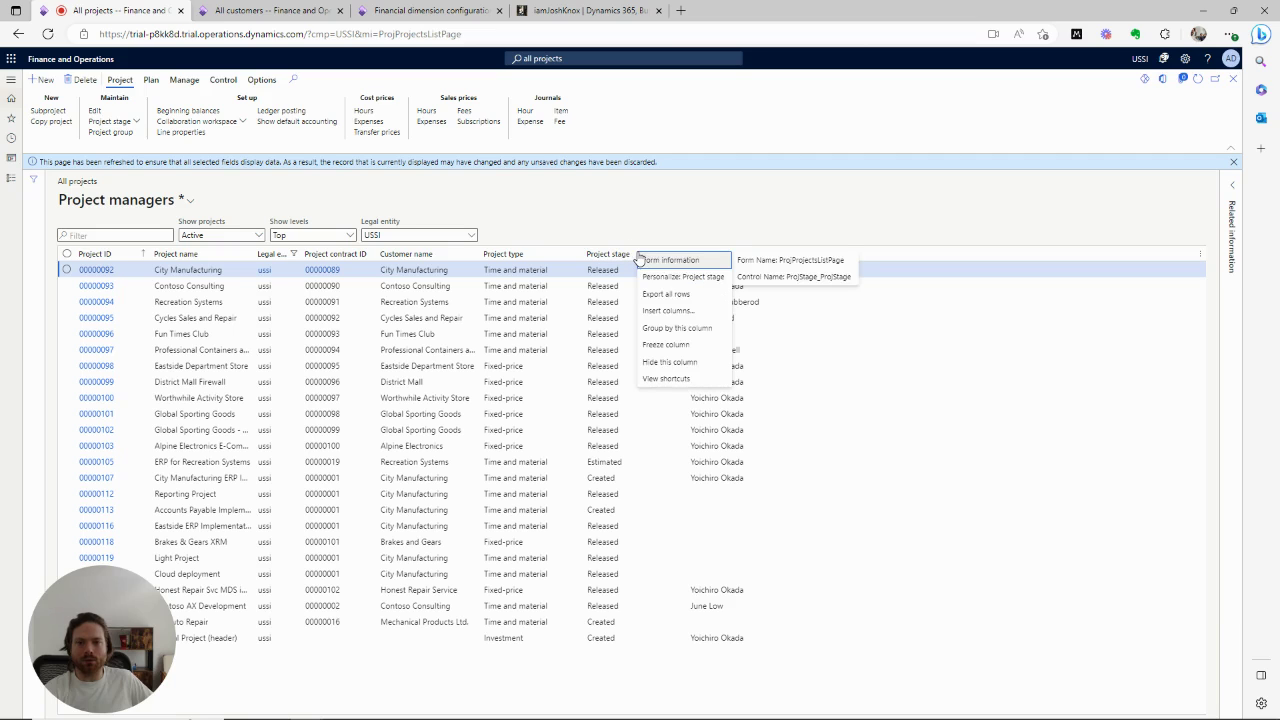
pyautogui.click(676, 303)
pyautogui.rightClick(690, 270)
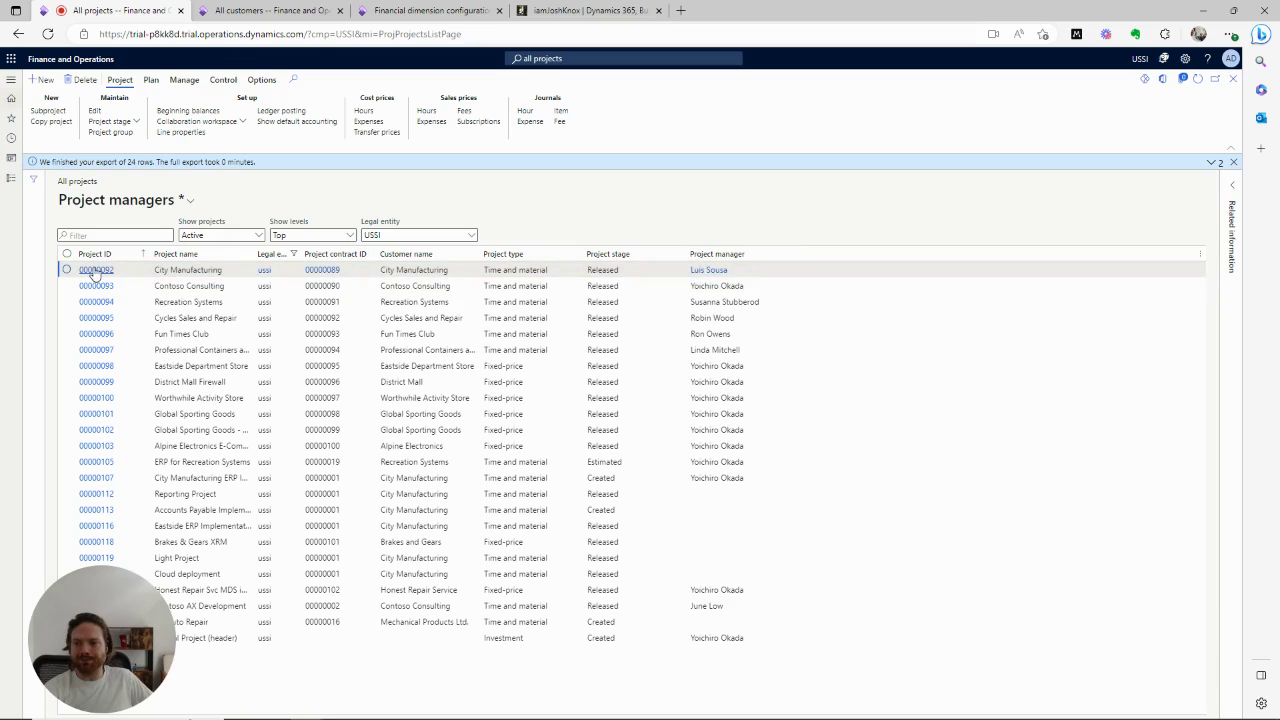
# Step: Examine which Projects fields can be inserted as columns in the project list, leaving the layout as it is
pyautogui.rightClick(706, 256)
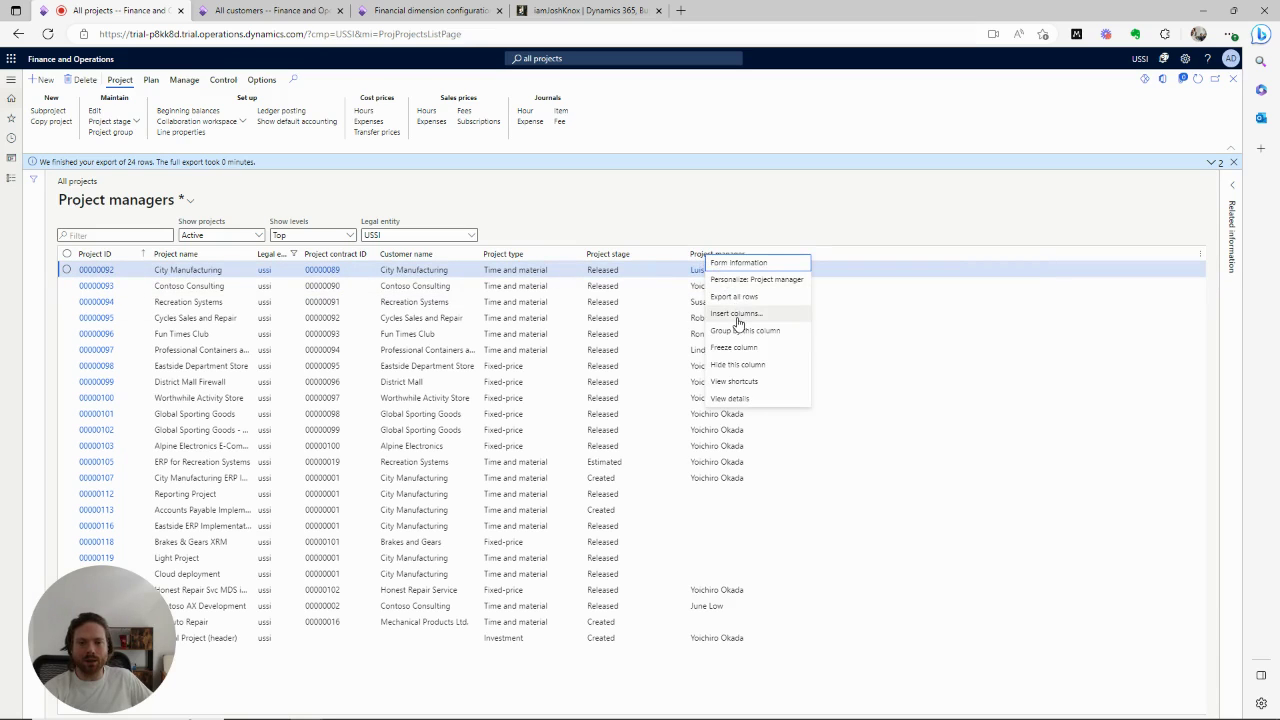
pyautogui.click(737, 315)
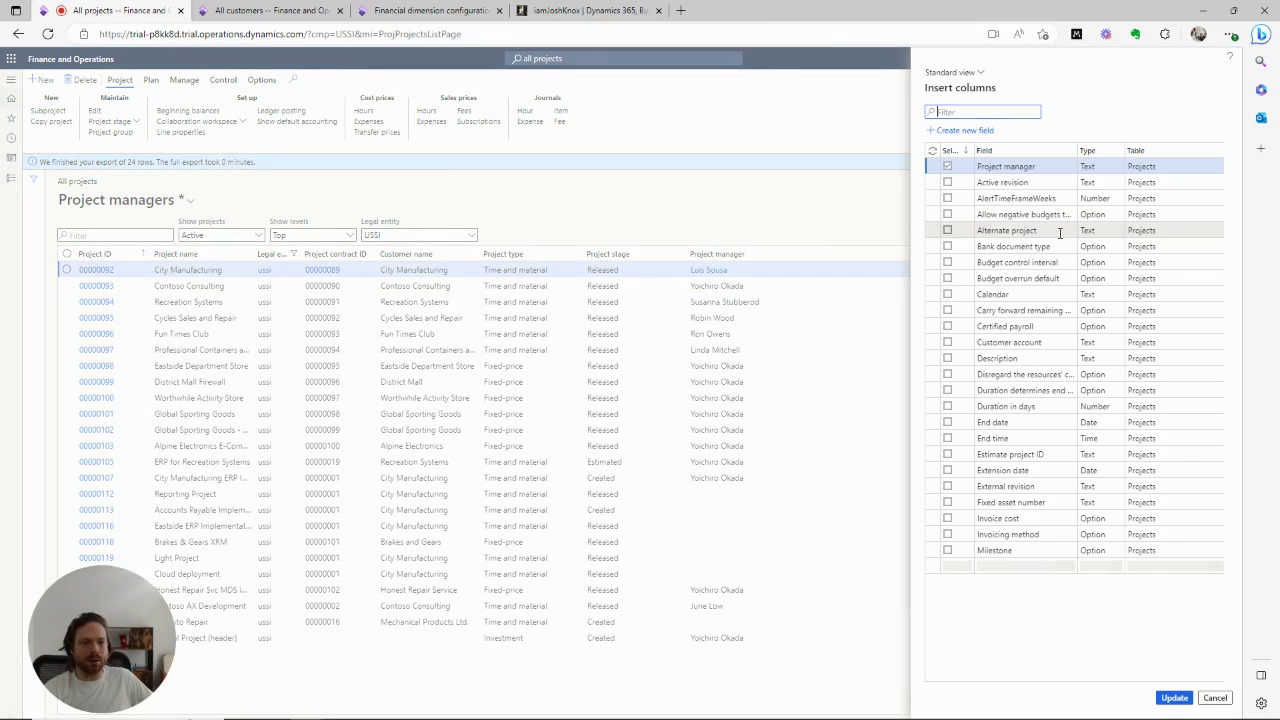
pyautogui.scroll(-1, 1070, 397)
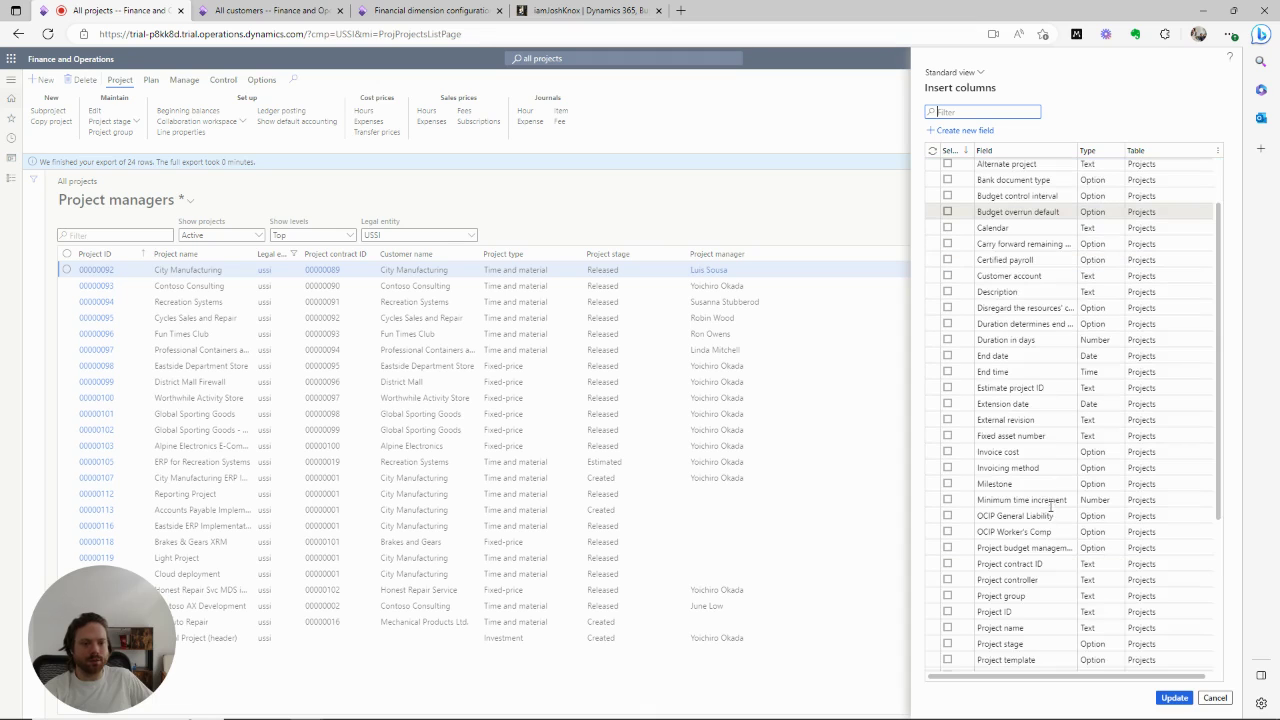
pyautogui.scroll(-3, 1068, 343)
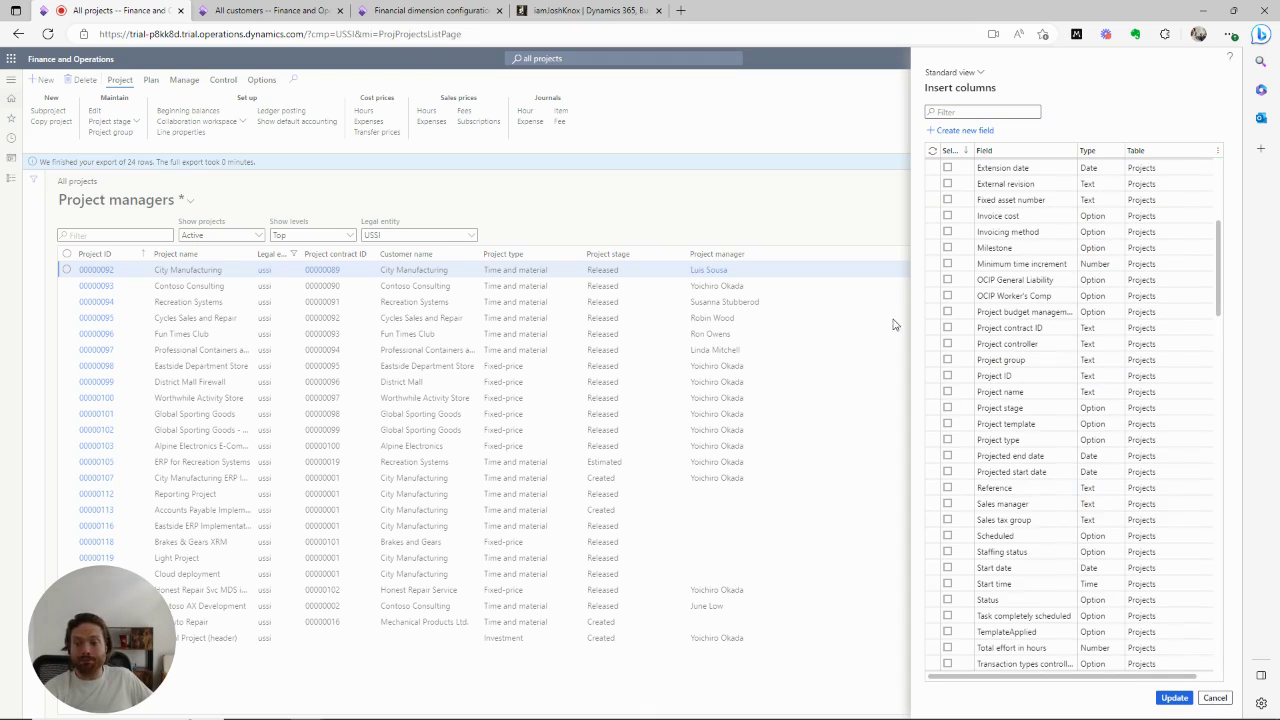
pyautogui.click(769, 198)
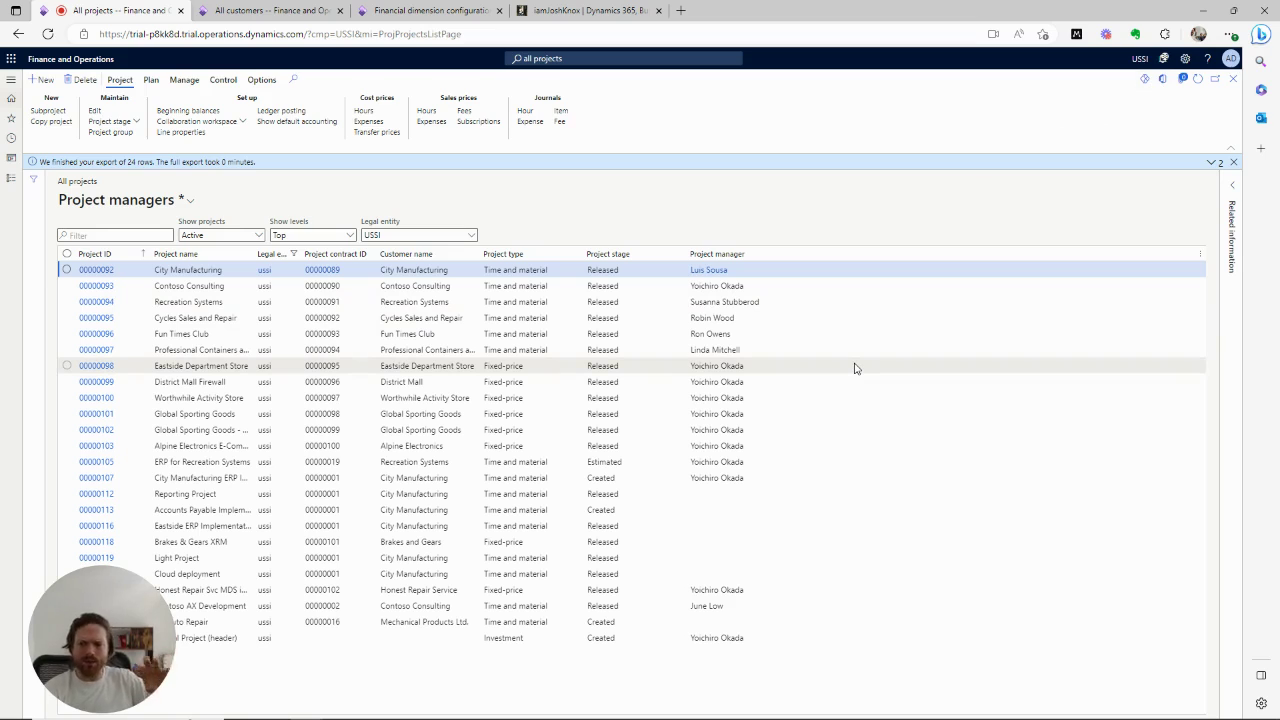
# Step: Download the Projects (USSI) data entity as an editable Excel workbook and open the downloaded file
pyautogui.click(1162, 80)
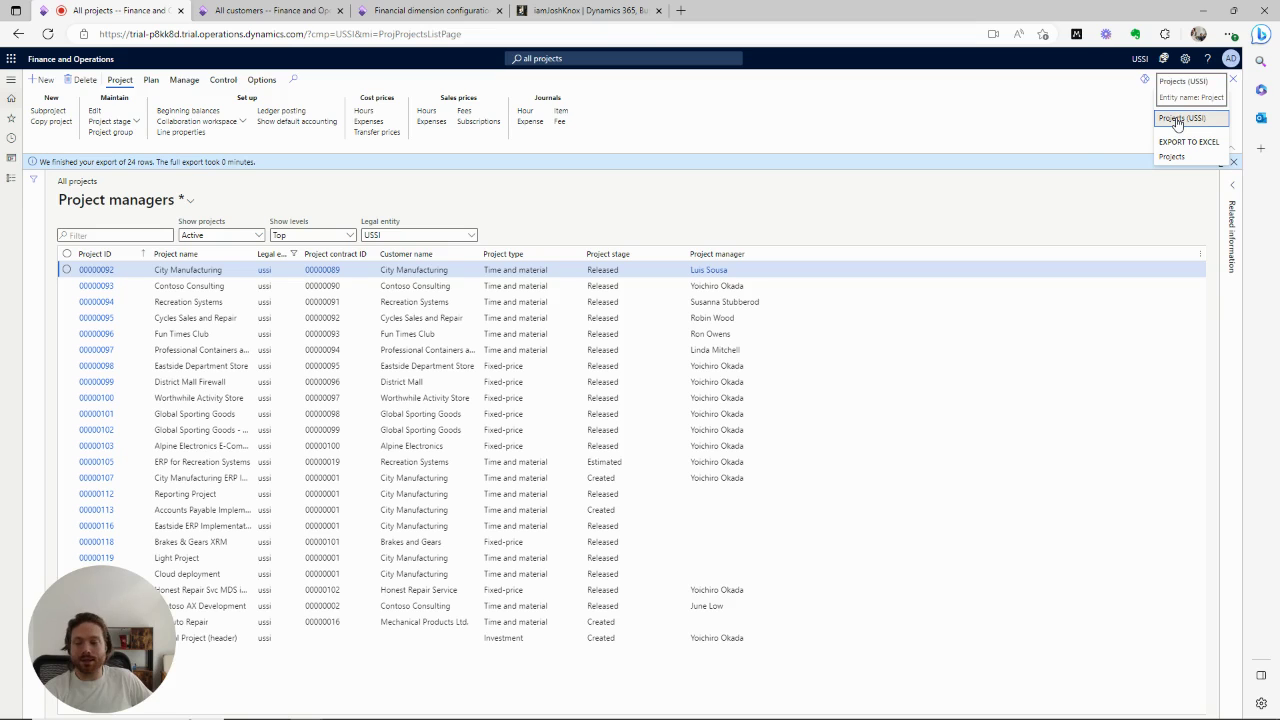
pyautogui.click(1177, 119)
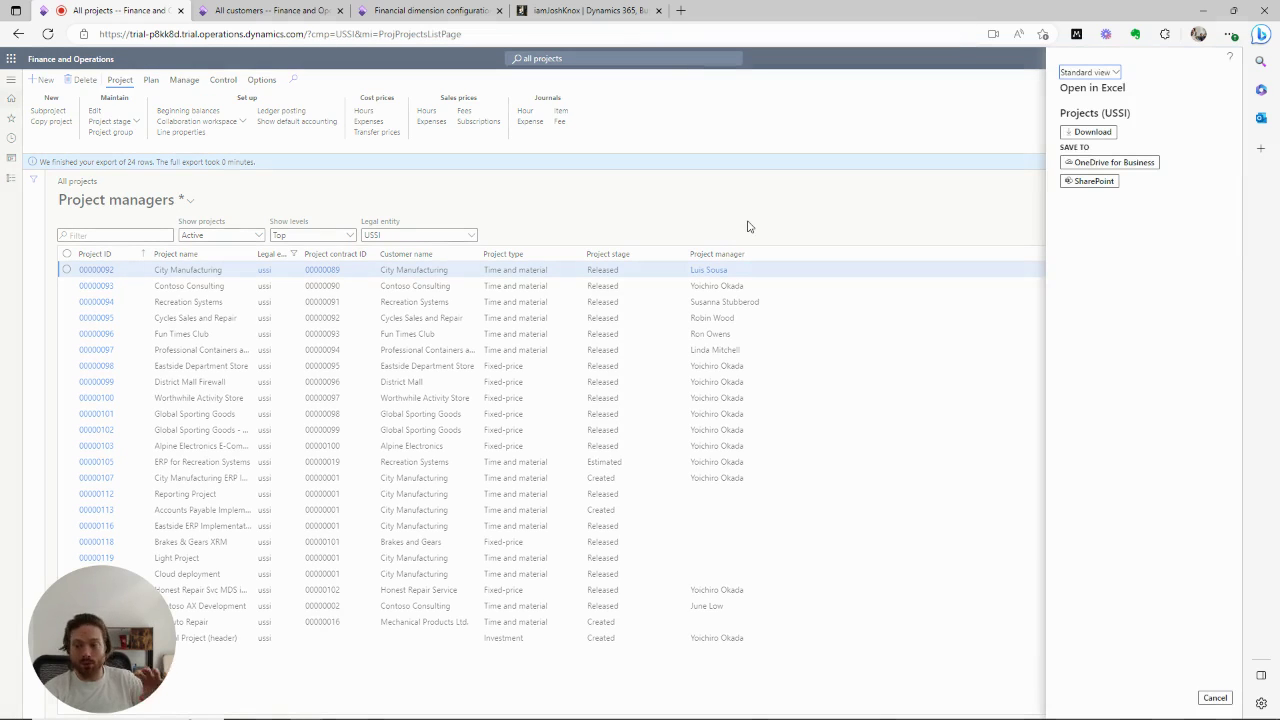
pyautogui.click(1092, 132)
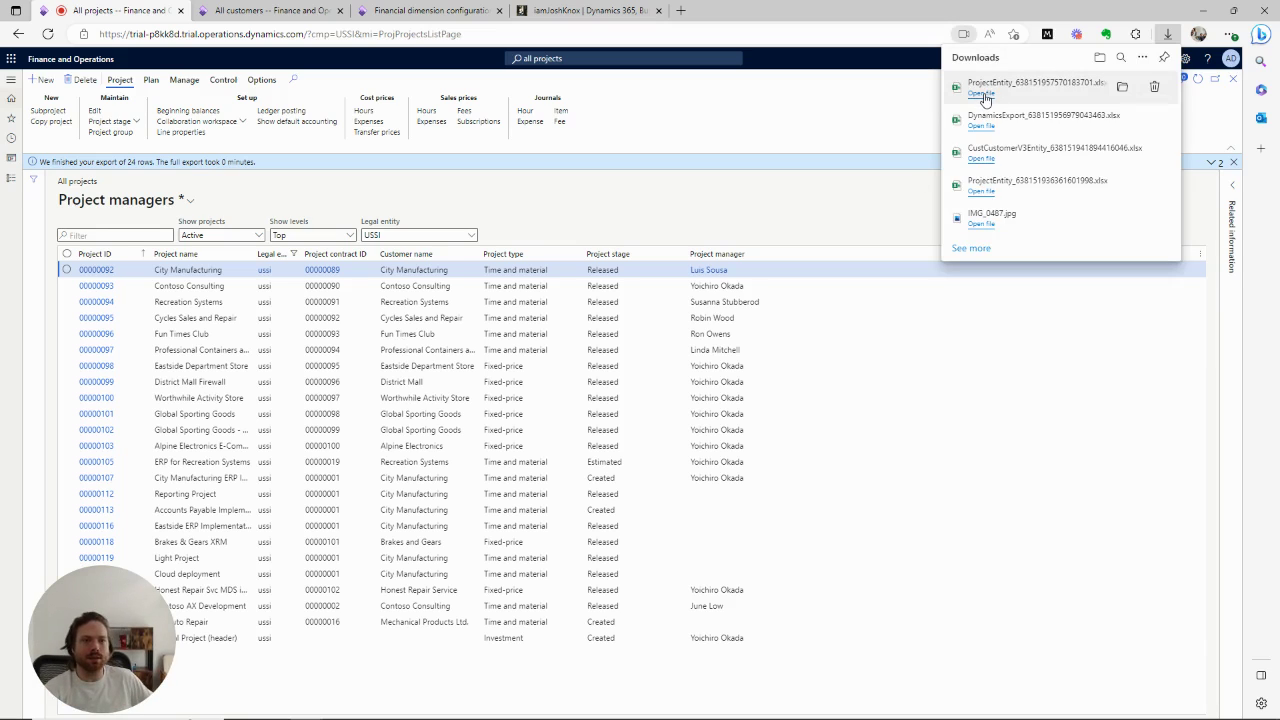
pyautogui.click(983, 93)
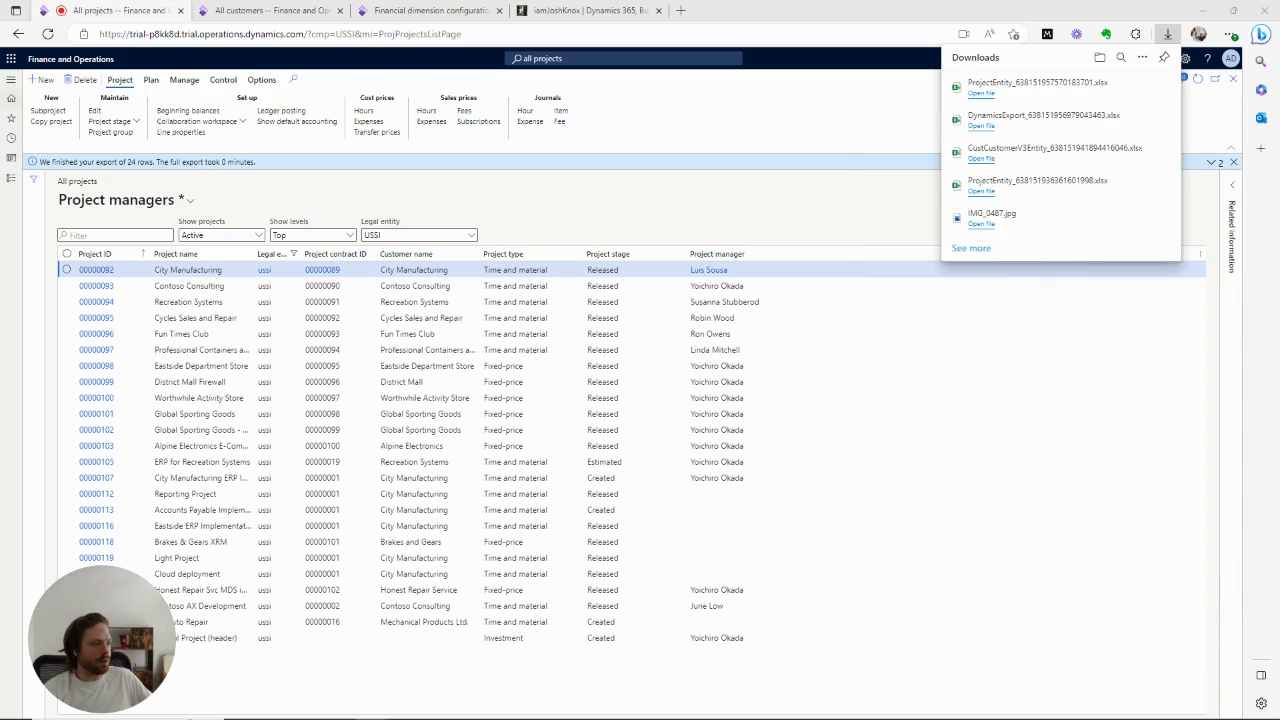
# Step: Switch to the ProjectEntity_638151936361601998.xlsx workbook in Excel and maximize its window
pyautogui.hotkey('alt', 'Tab')
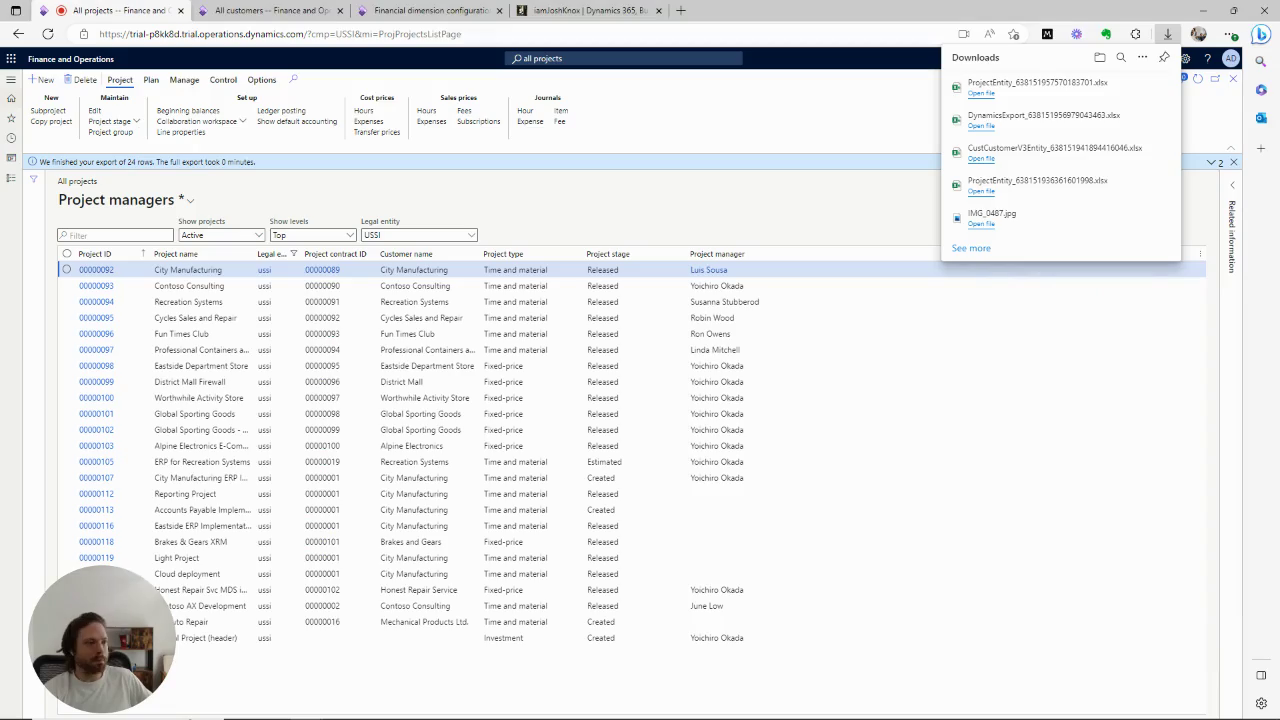
pyautogui.moveTo(1279, 63); pyautogui.dragTo(897, 63)
pyautogui.doubleClick(897, 63)
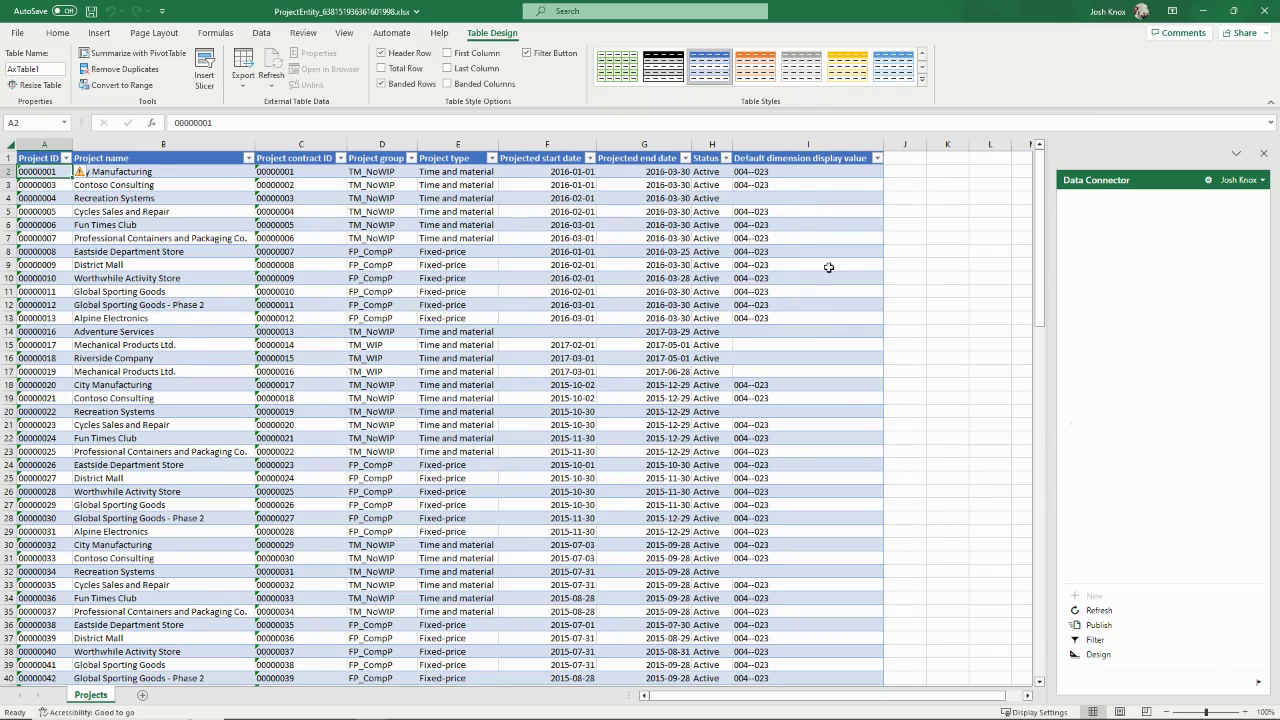
# Step: Remove the DimensionDisplayValue field from the Projects table in the Data Connector design and update the table
pyautogui.click(1097, 655)
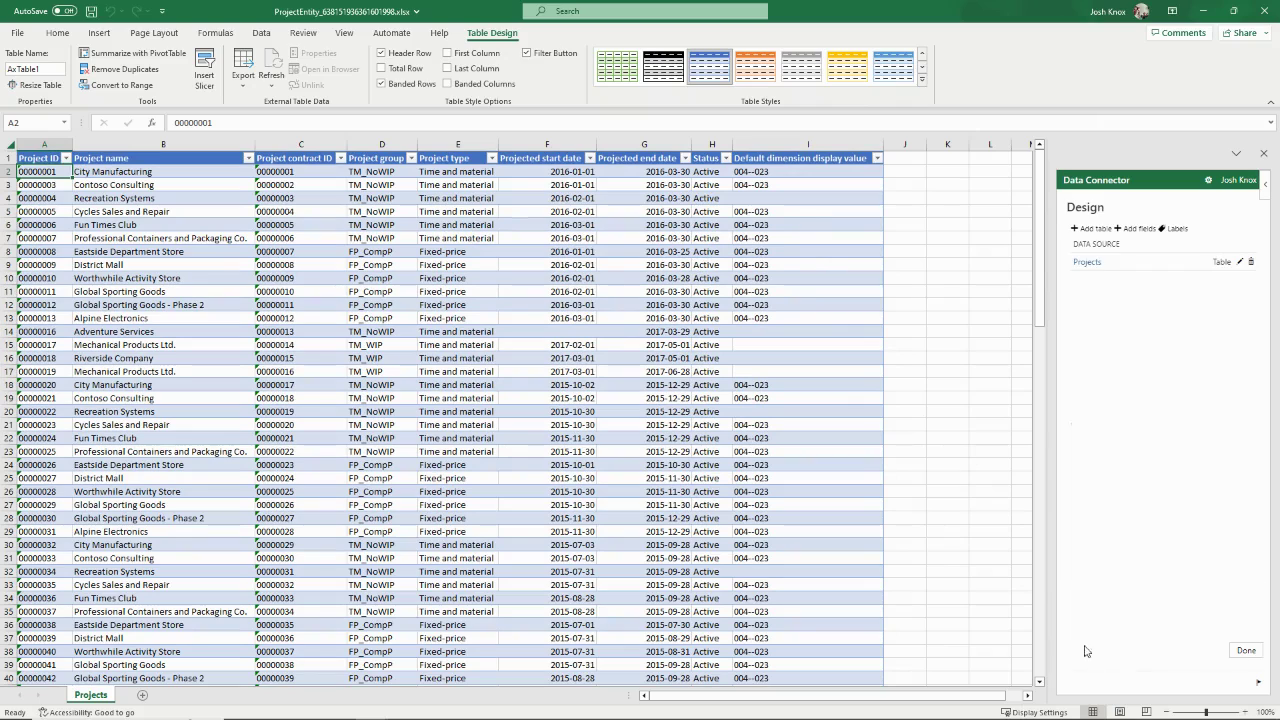
pyautogui.click(1240, 263)
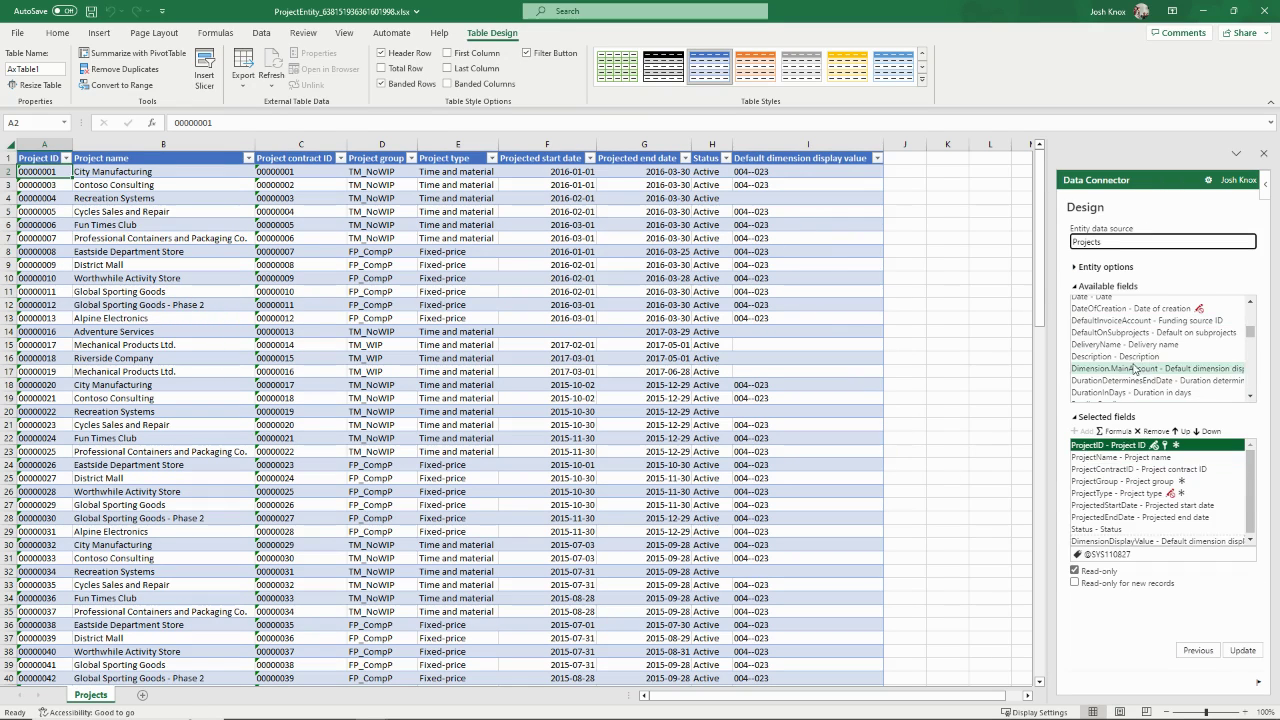
pyautogui.scroll(-3, 1135, 370)
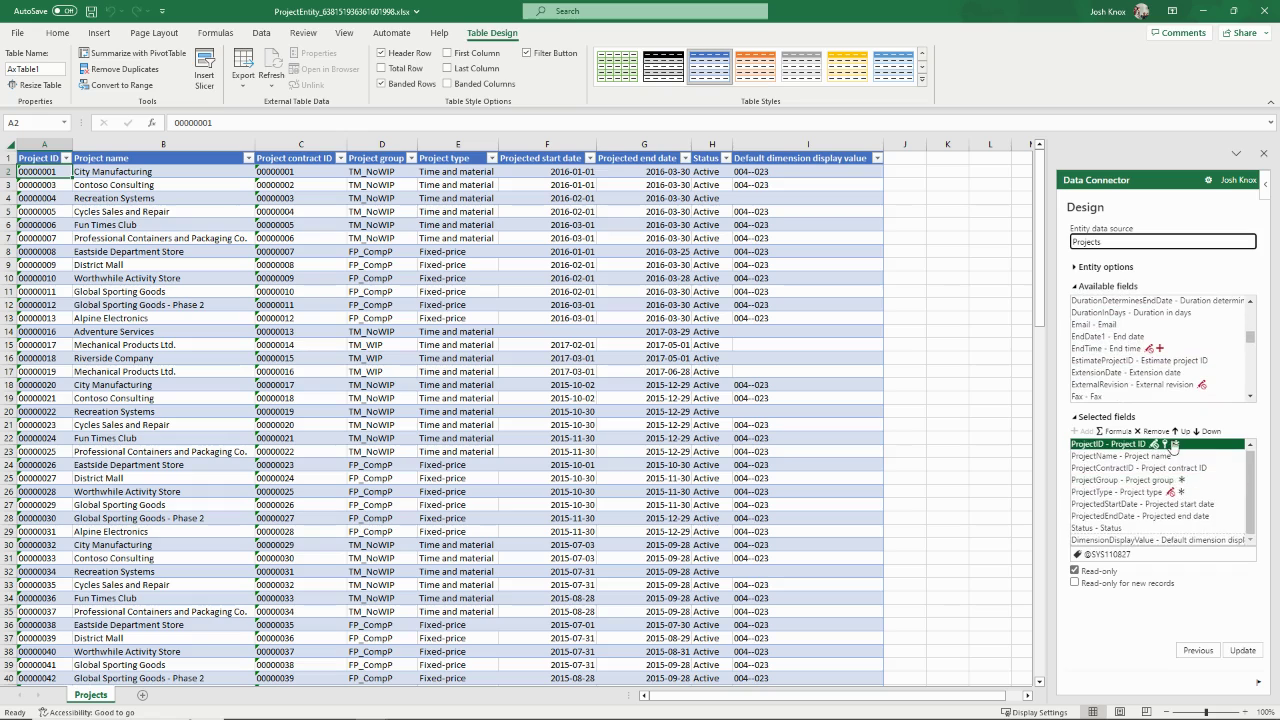
pyautogui.click(1140, 540)
pyautogui.click(1151, 431)
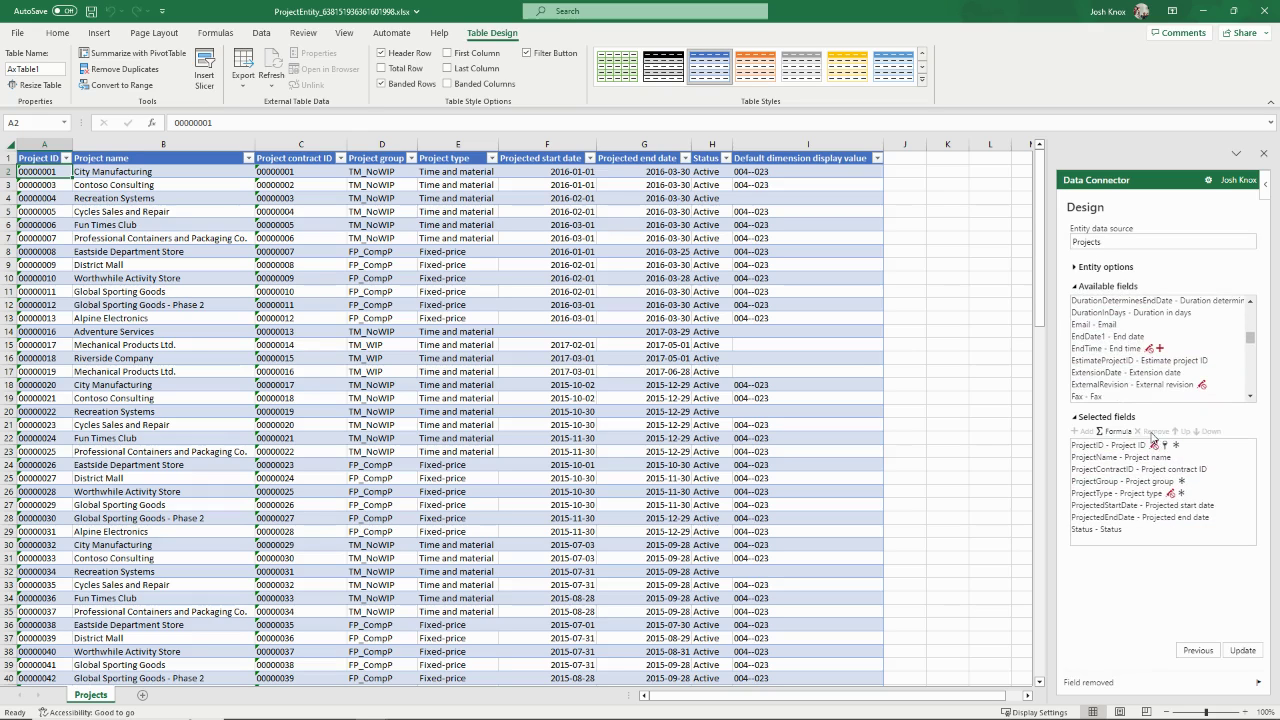
pyautogui.click(1242, 650)
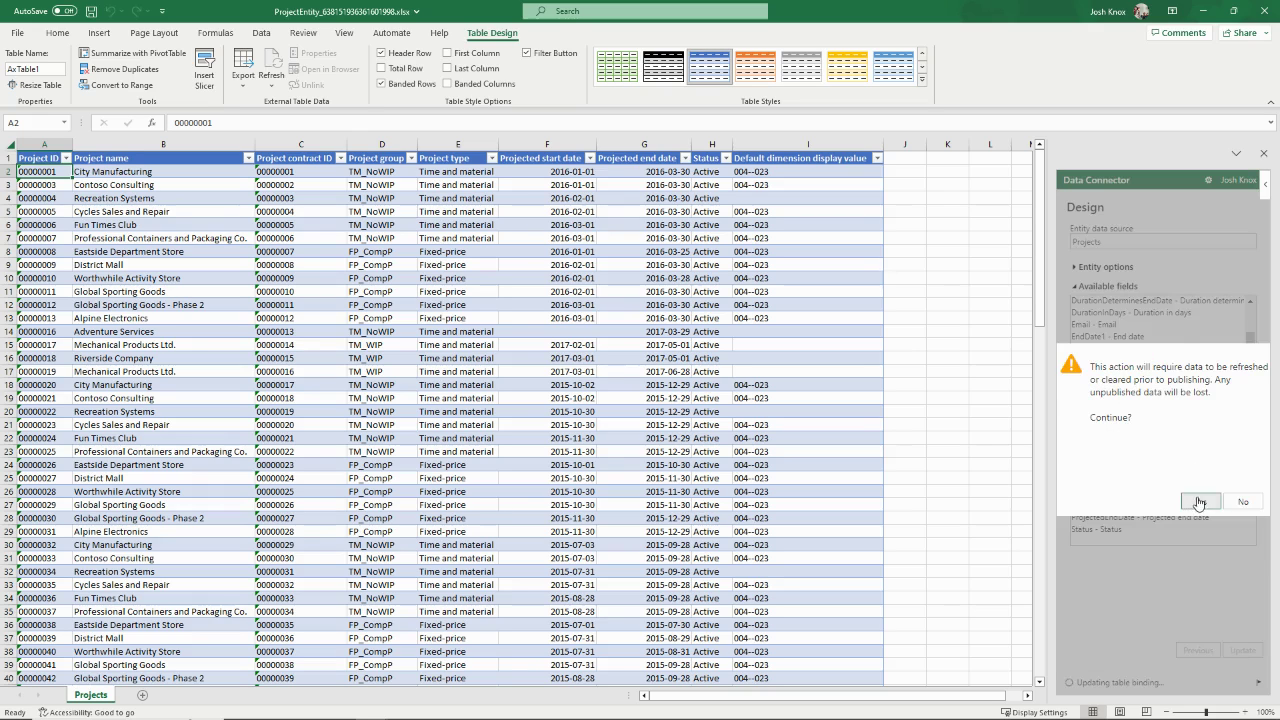
pyautogui.click(1200, 502)
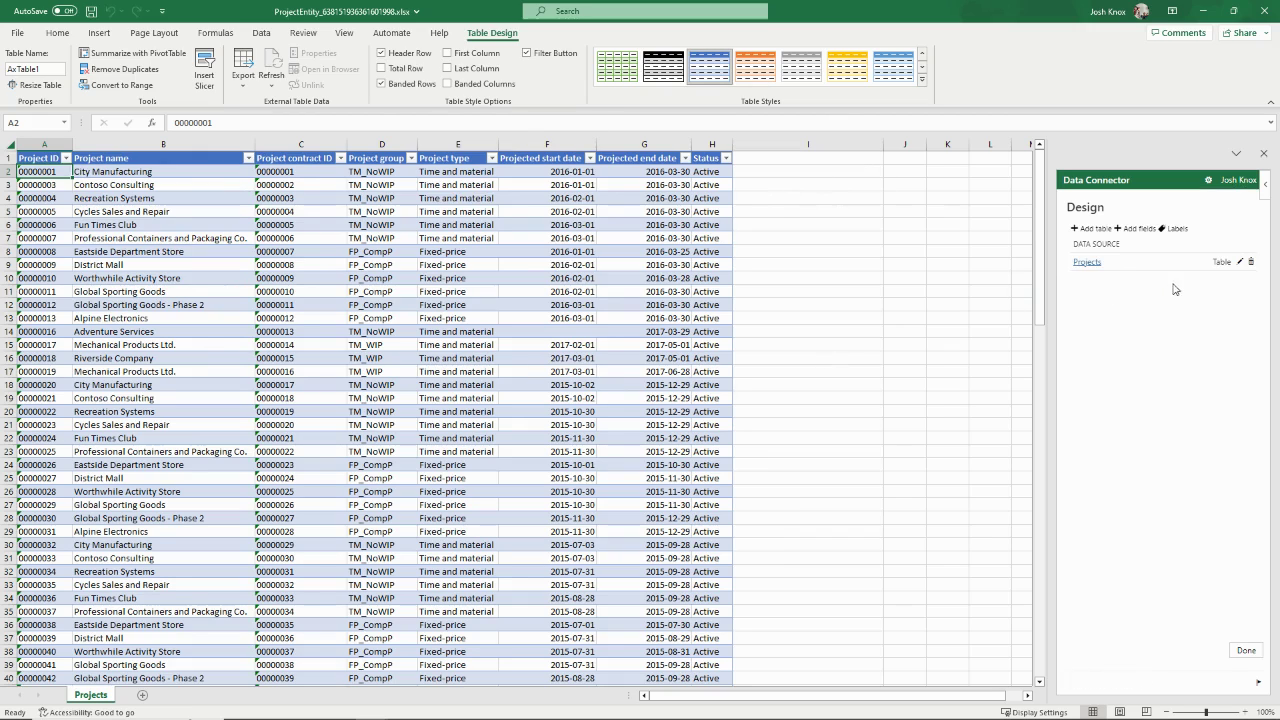
# Step: Add the DimensionDisplayValue field to the selected fields of the Projects table in the Data Connector design and update the table
pyautogui.click(1240, 264)
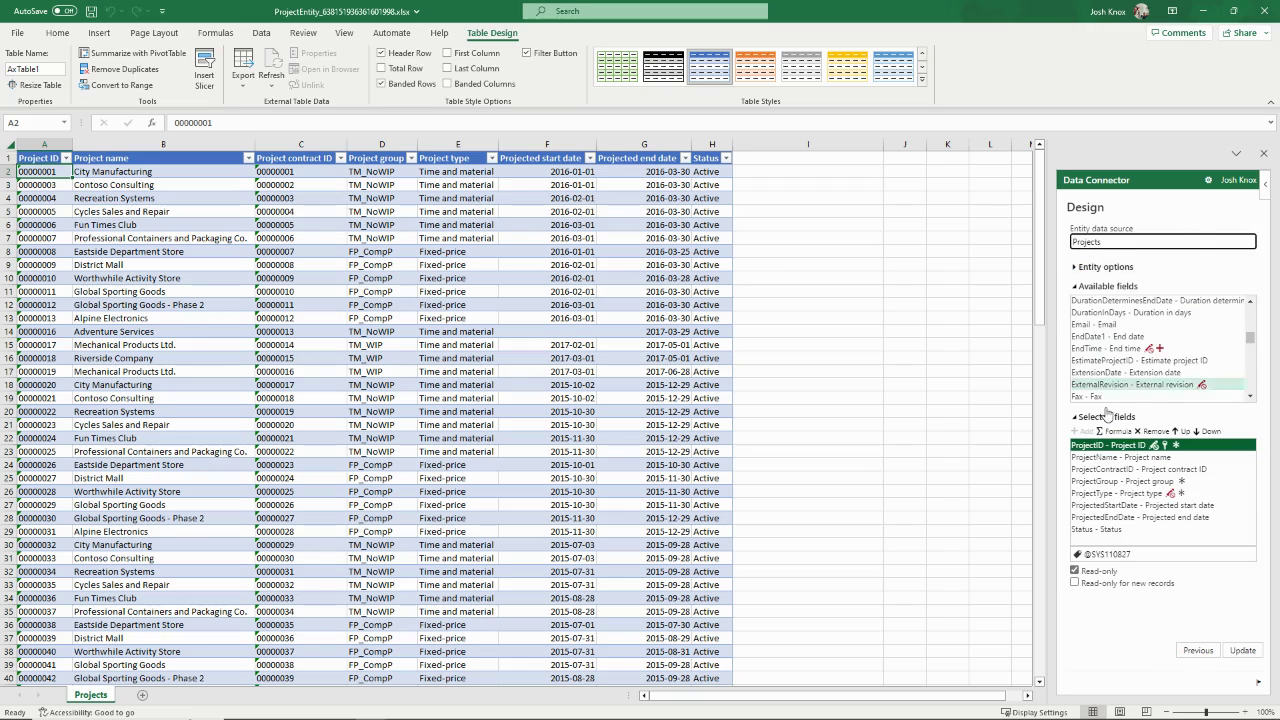
pyautogui.moveTo(1249, 342); pyautogui.dragTo(1249, 358)
pyautogui.scroll(2, 1143, 366)
pyautogui.scroll(4, 1143, 366)
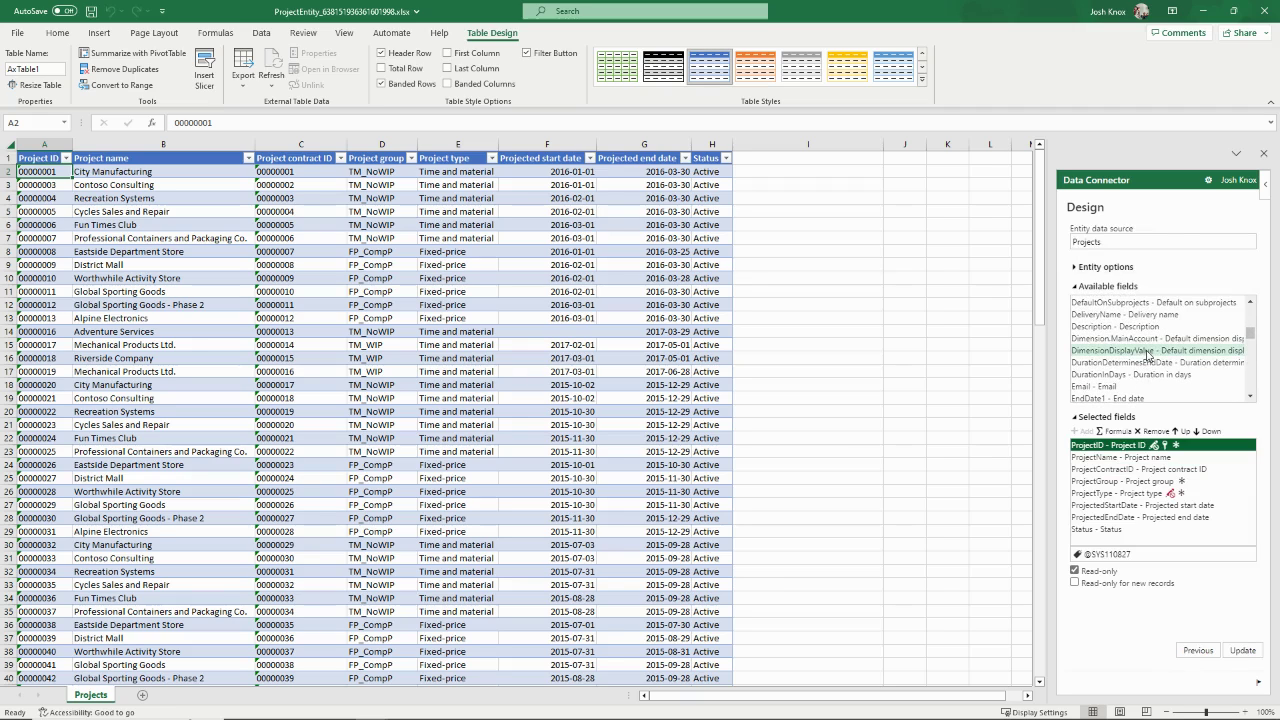
pyautogui.doubleClick(1147, 354)
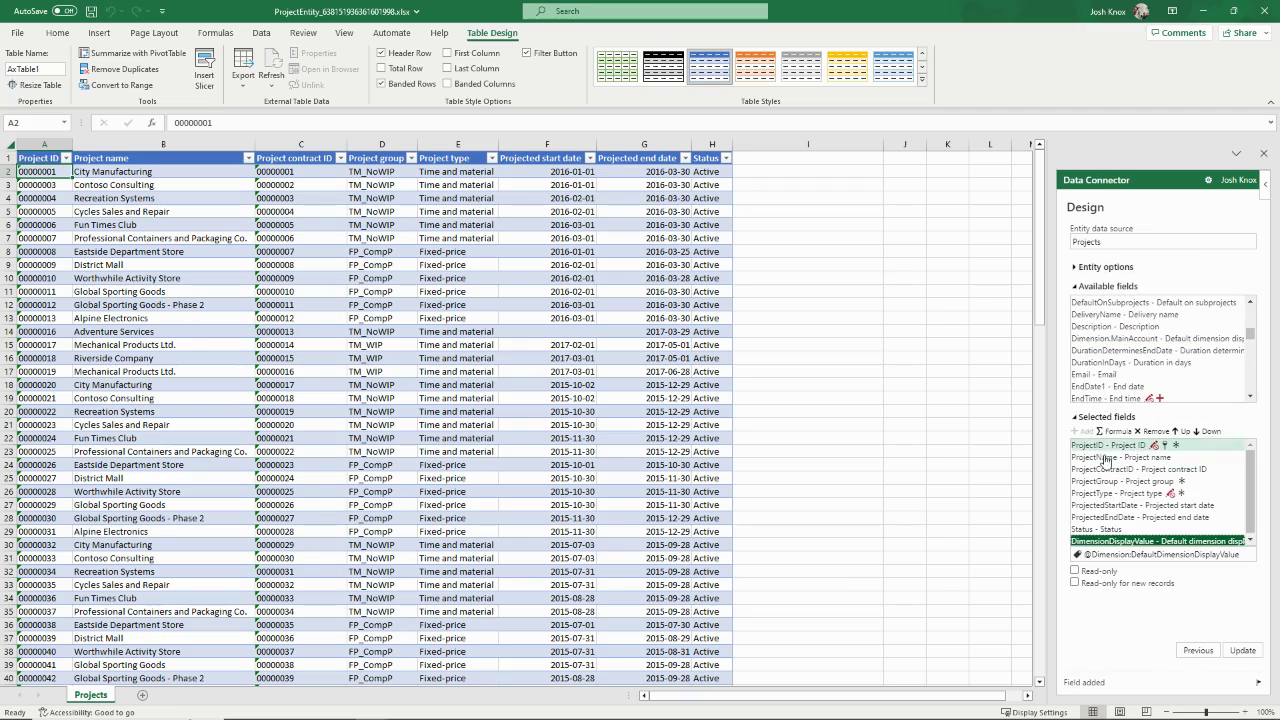
pyautogui.click(1241, 652)
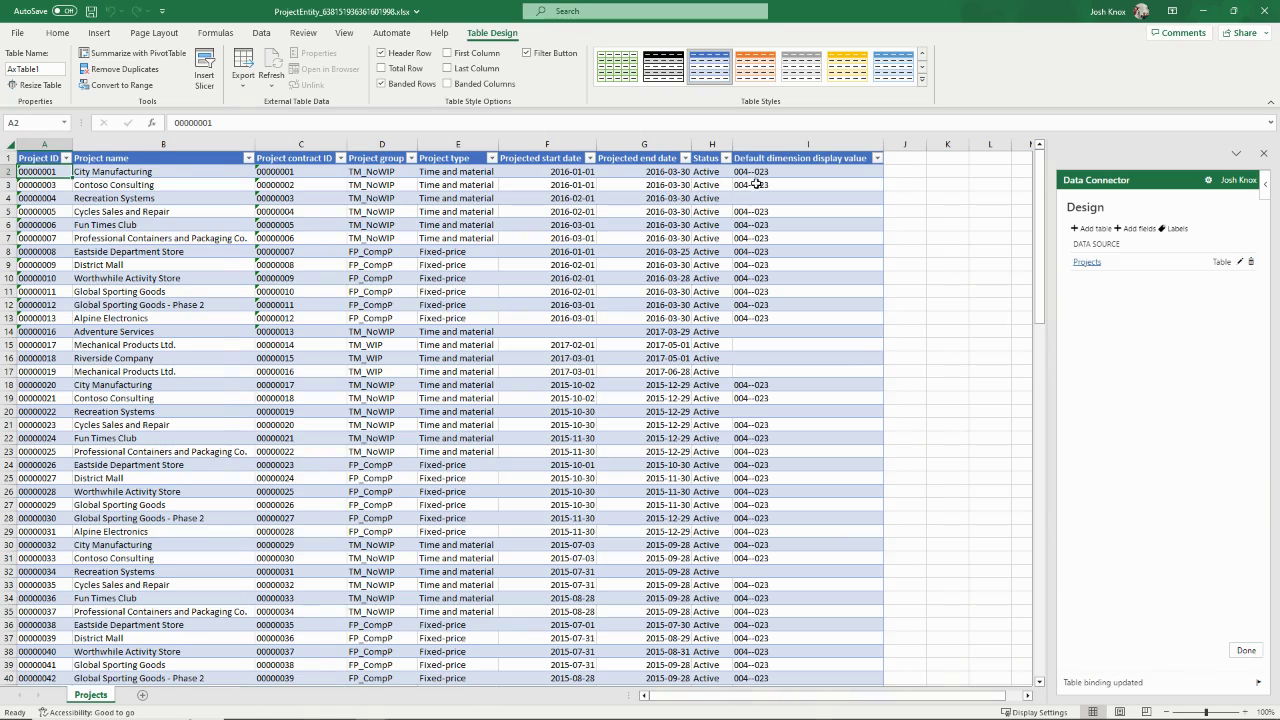
# Step: Open project 00000092 in Finance and Operations and compare its default financial dimensions with the Default dimension display value in cell I2
pyautogui.moveTo(771, 172); pyautogui.dragTo(786, 528)
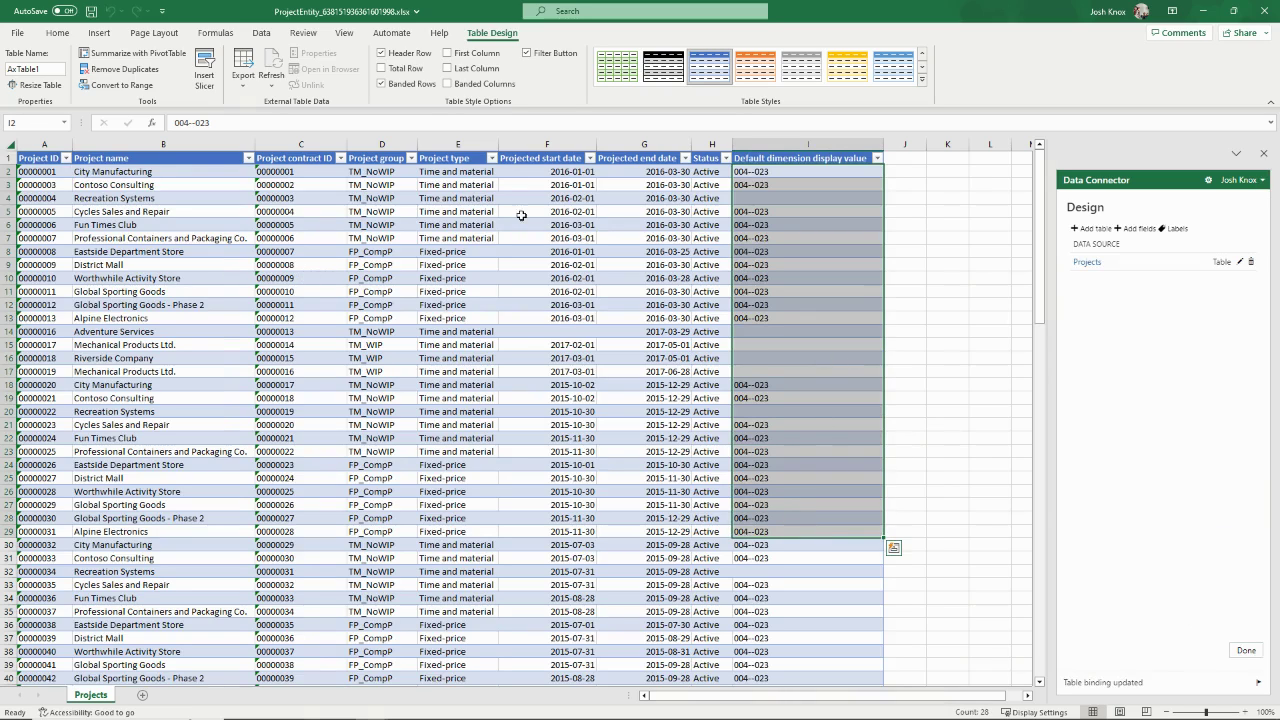
pyautogui.doubleClick(753, 172)
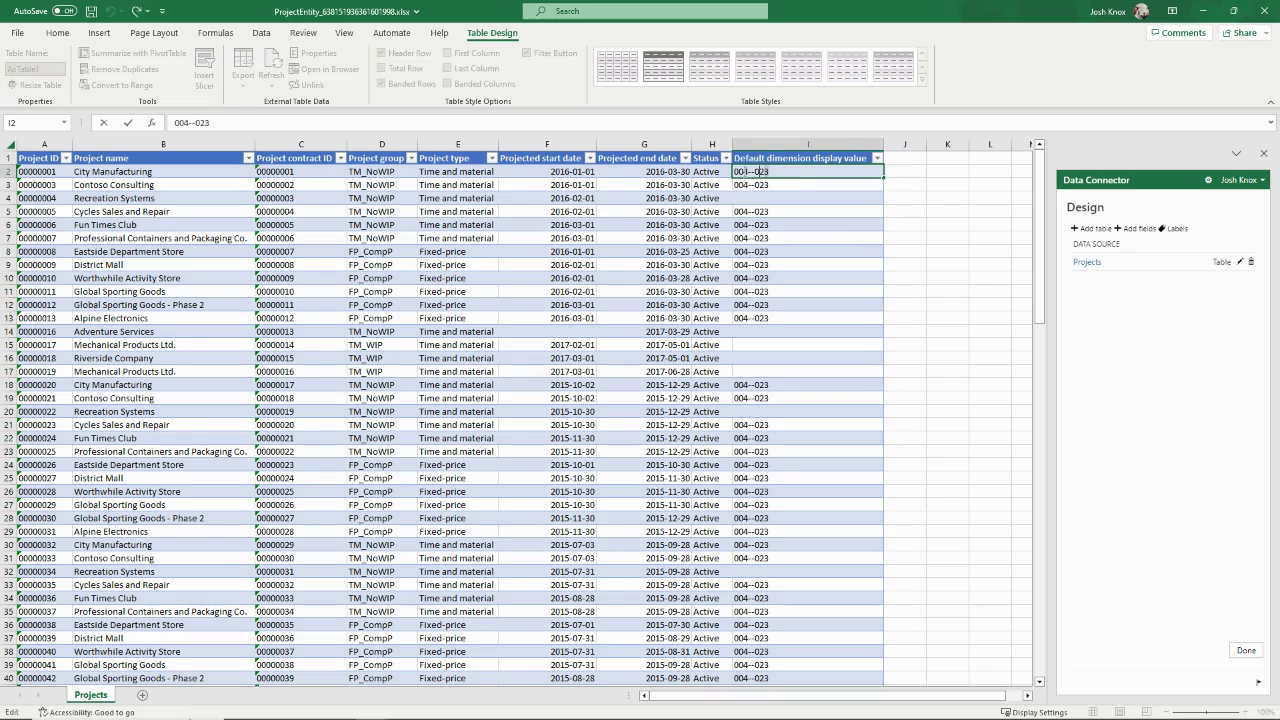
pyautogui.doubleClick(808, 18)
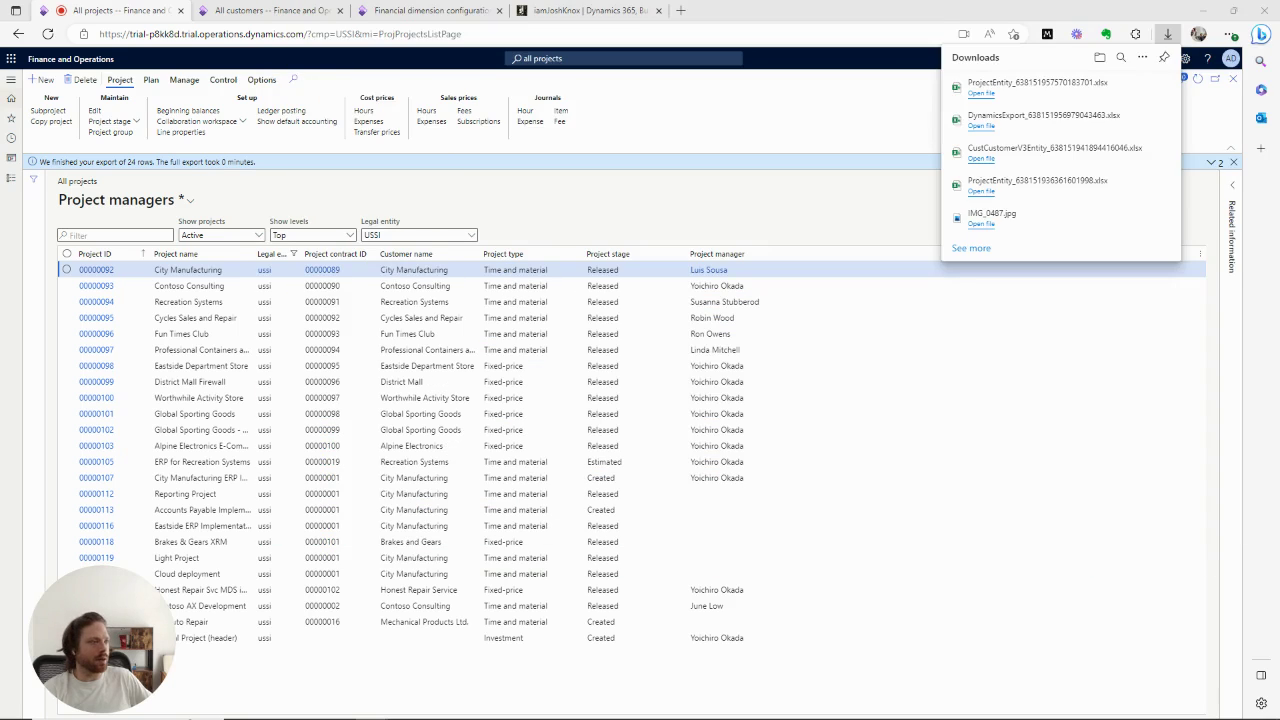
pyautogui.click(96, 272)
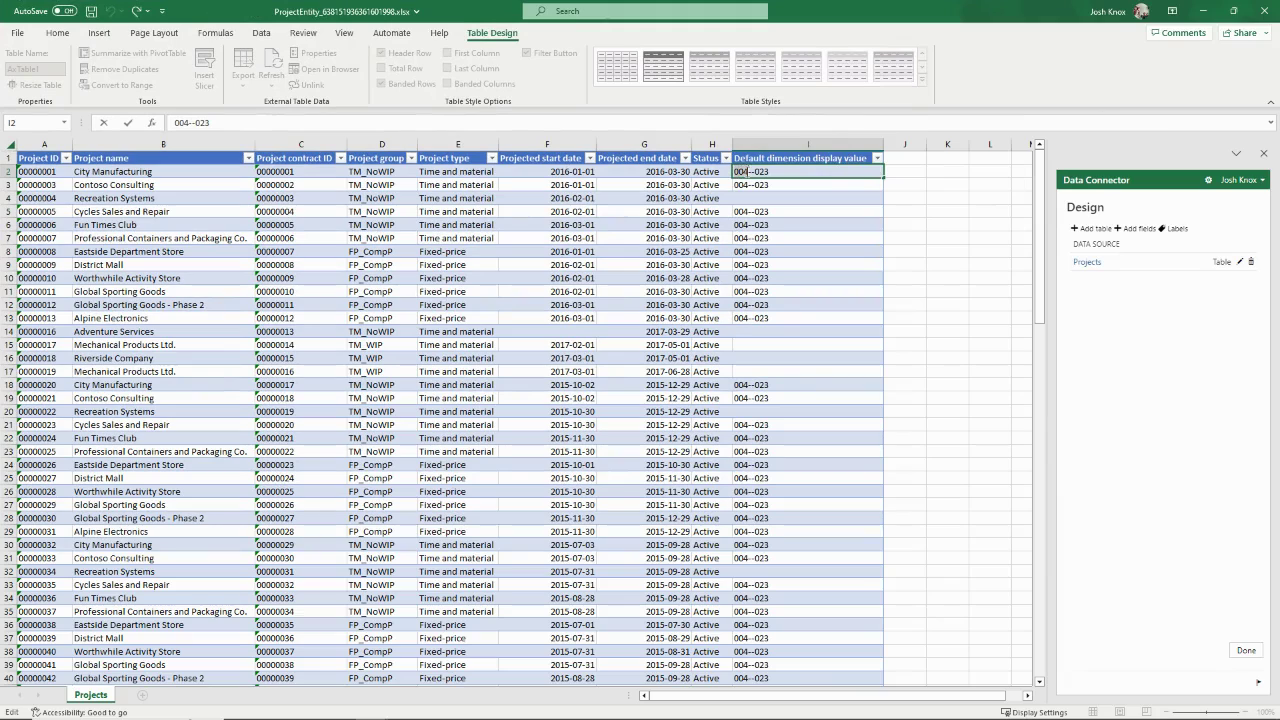
pyautogui.doubleClick(749, 171)
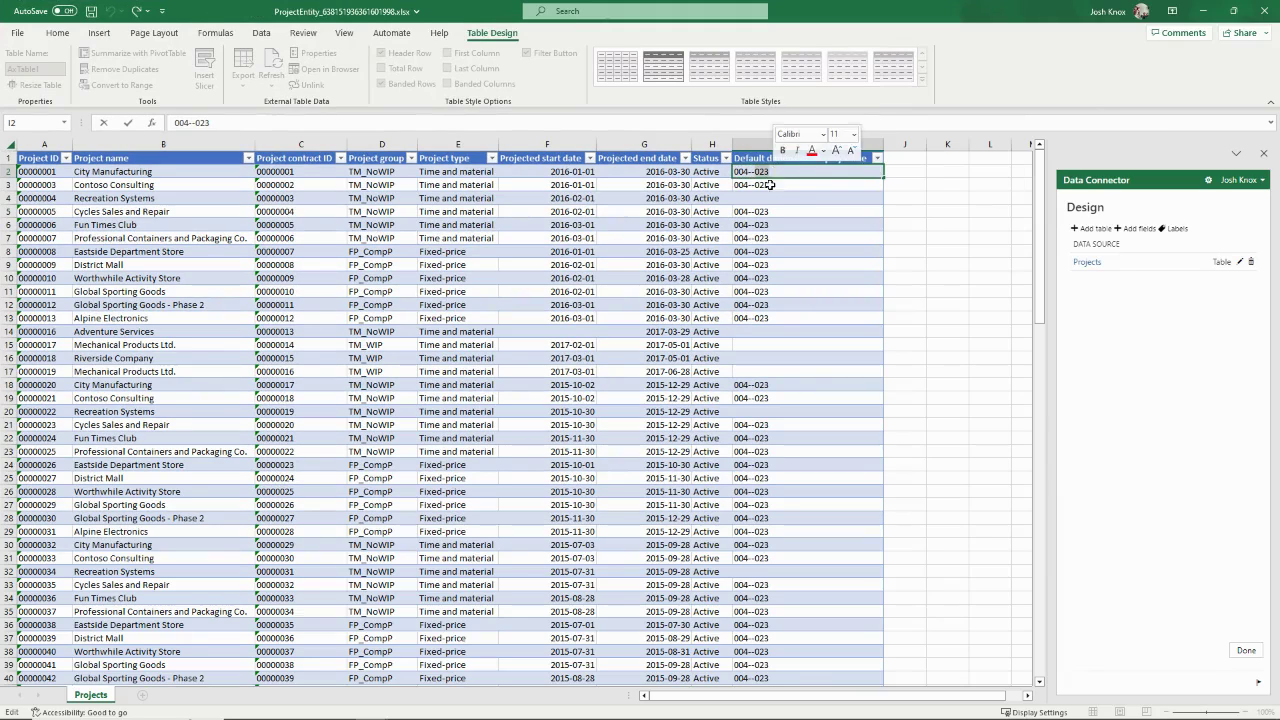
pyautogui.moveTo(808, 12); pyautogui.dragTo(857, 132)
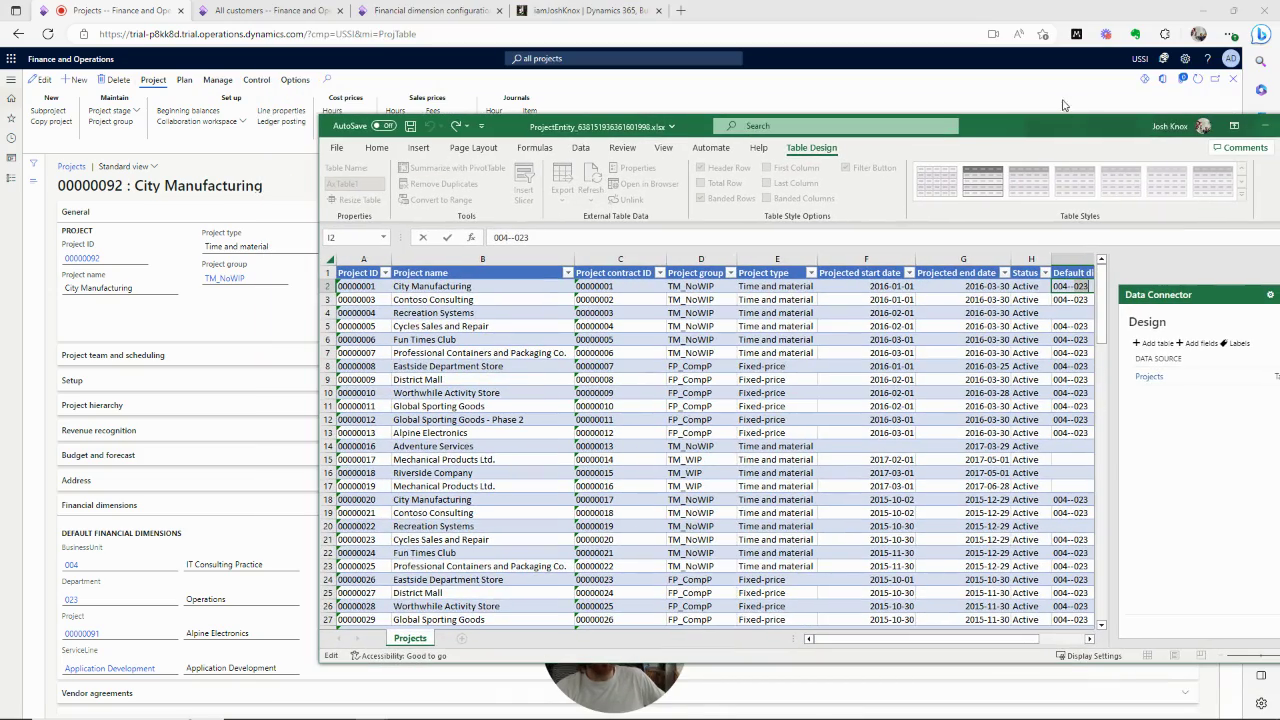
pyautogui.moveTo(1062, 132); pyautogui.dragTo(1279, 133)
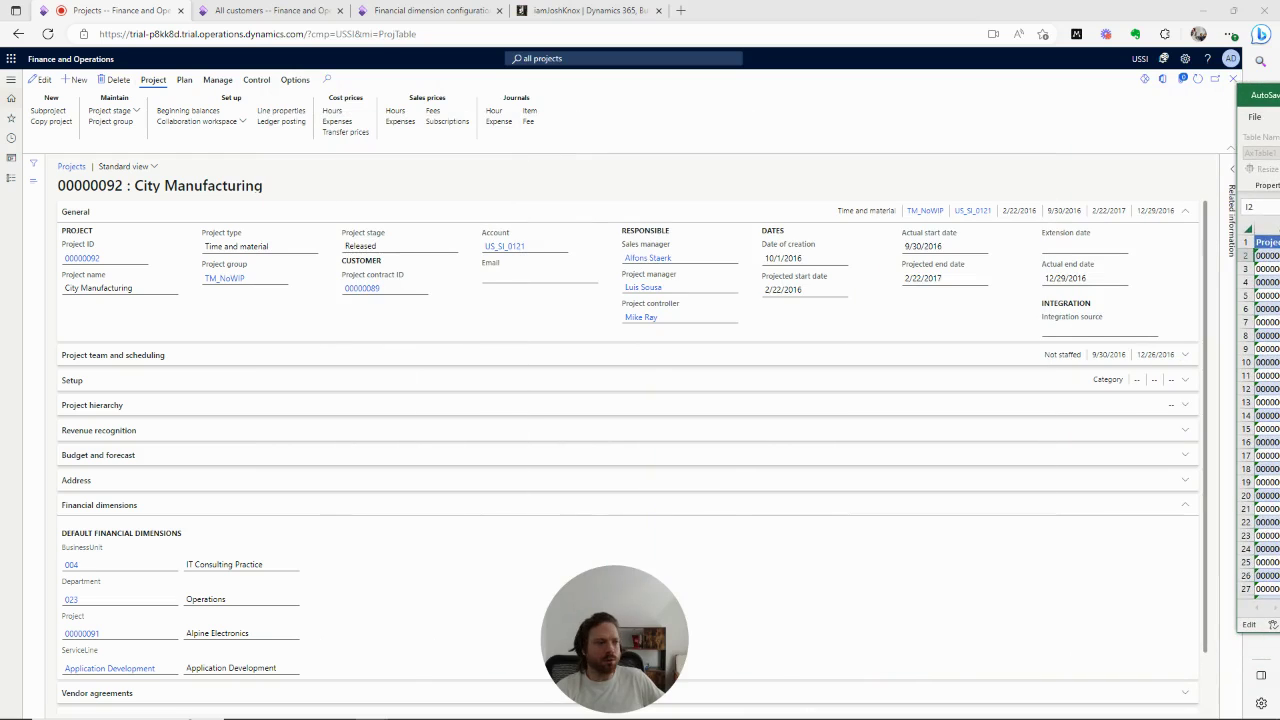
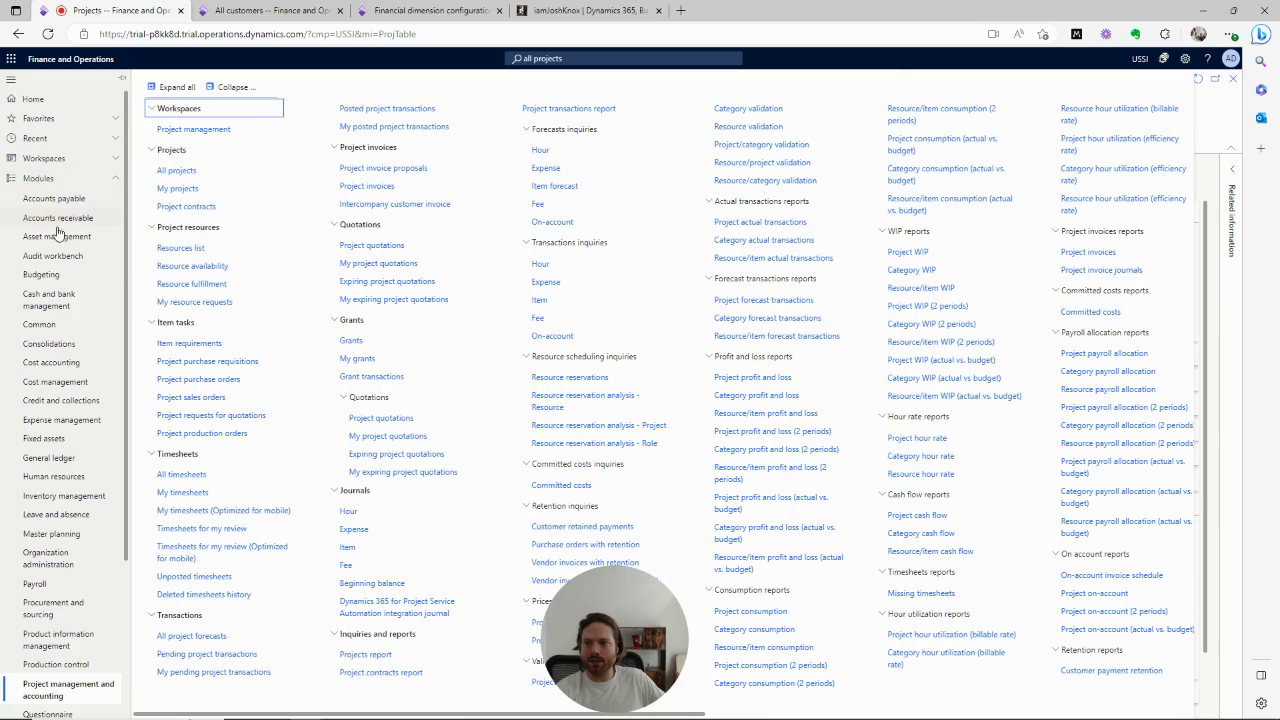
# Step: Open the Financial dimension configuration for integrating applications page of the General ledger module, finding it by searching for "dimension"
pyautogui.click(60, 460)
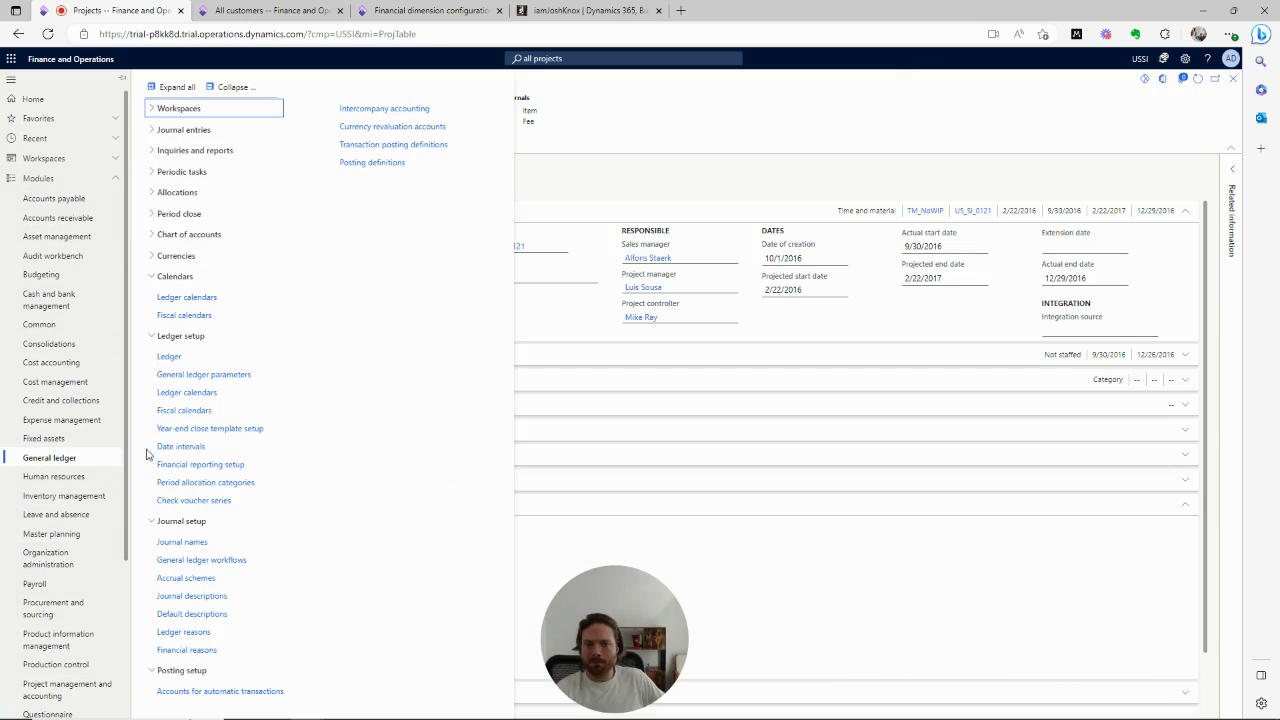
pyautogui.click(172, 87)
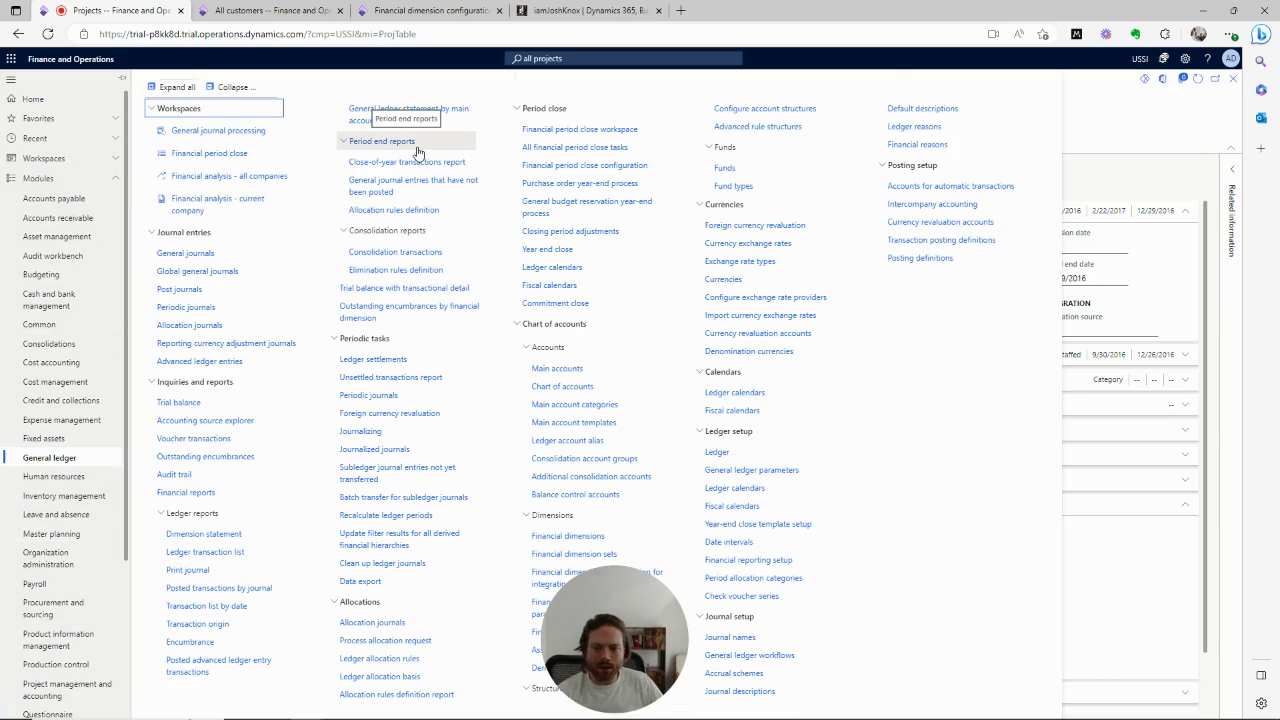
pyautogui.hotkey('ctrl', 'f')
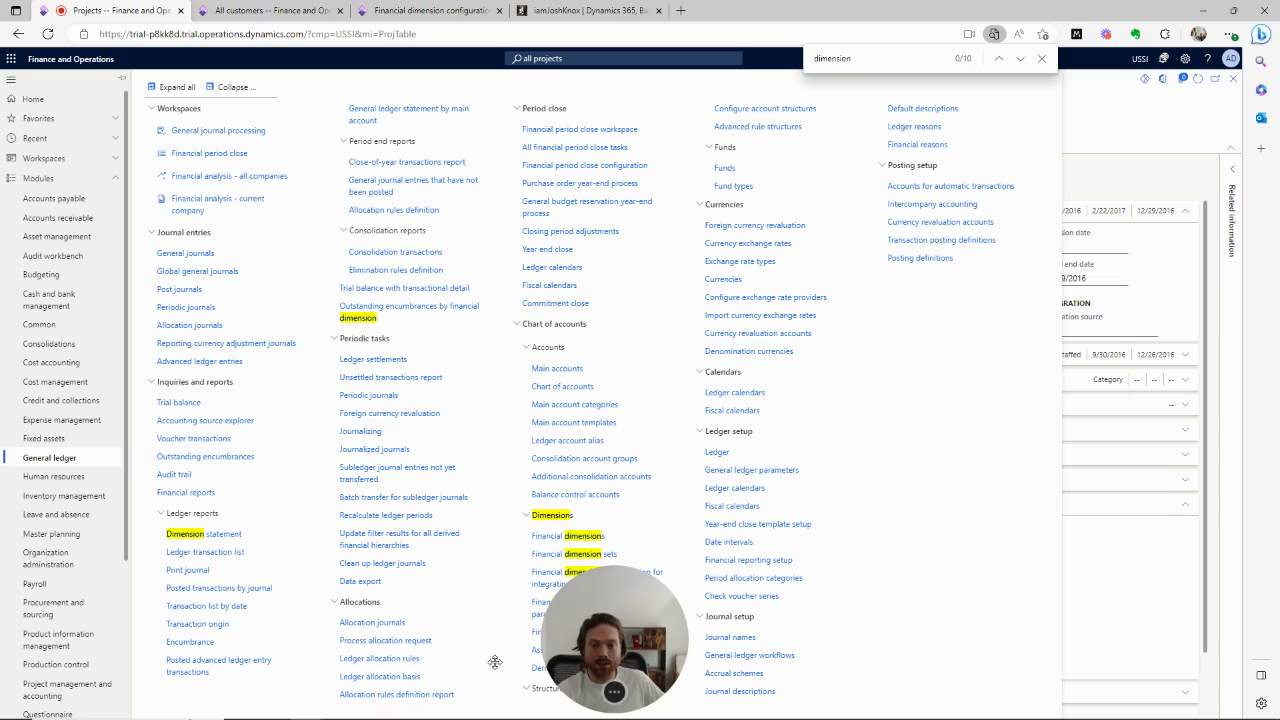
pyautogui.moveTo(607, 657); pyautogui.dragTo(86, 670)
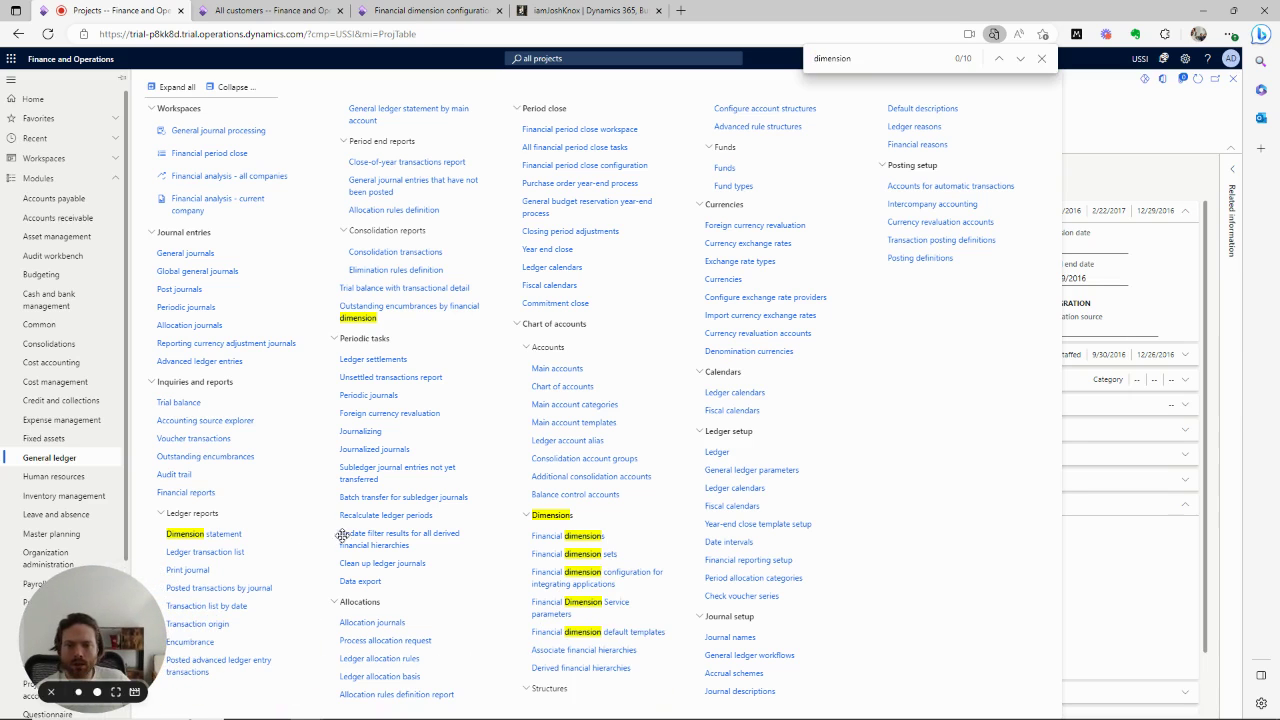
pyautogui.click(659, 291)
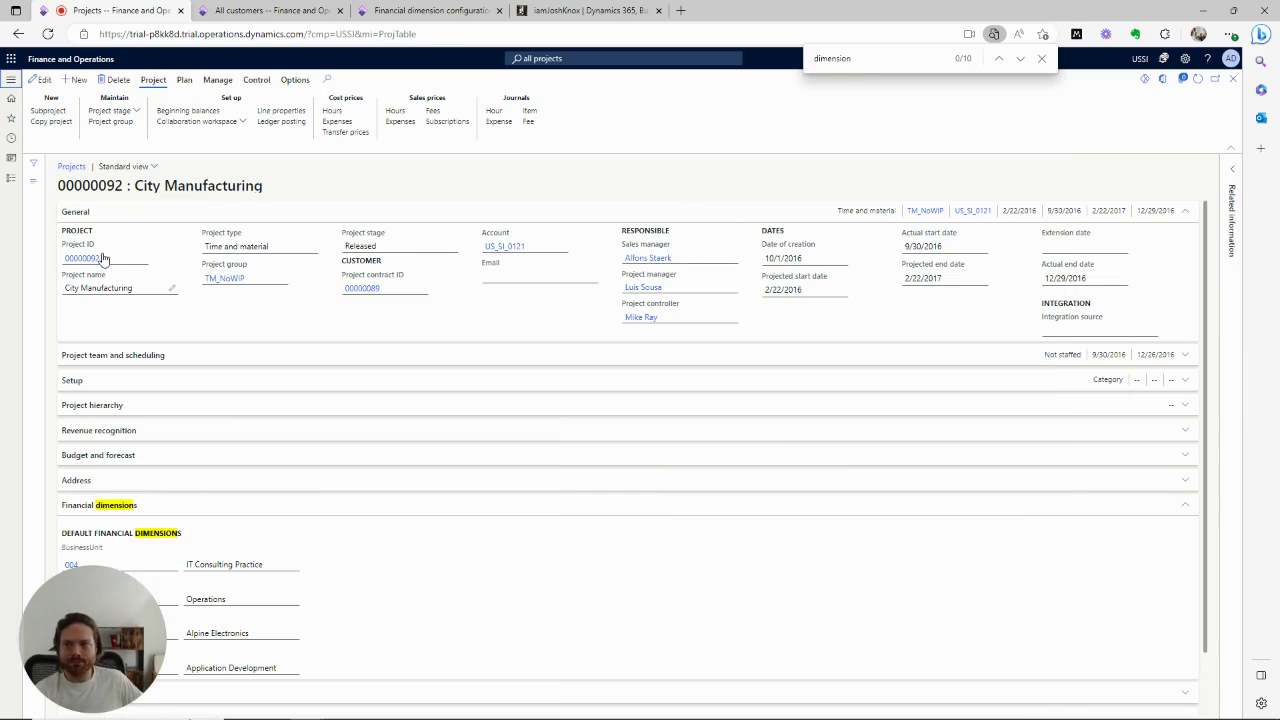
pyautogui.click(11, 177)
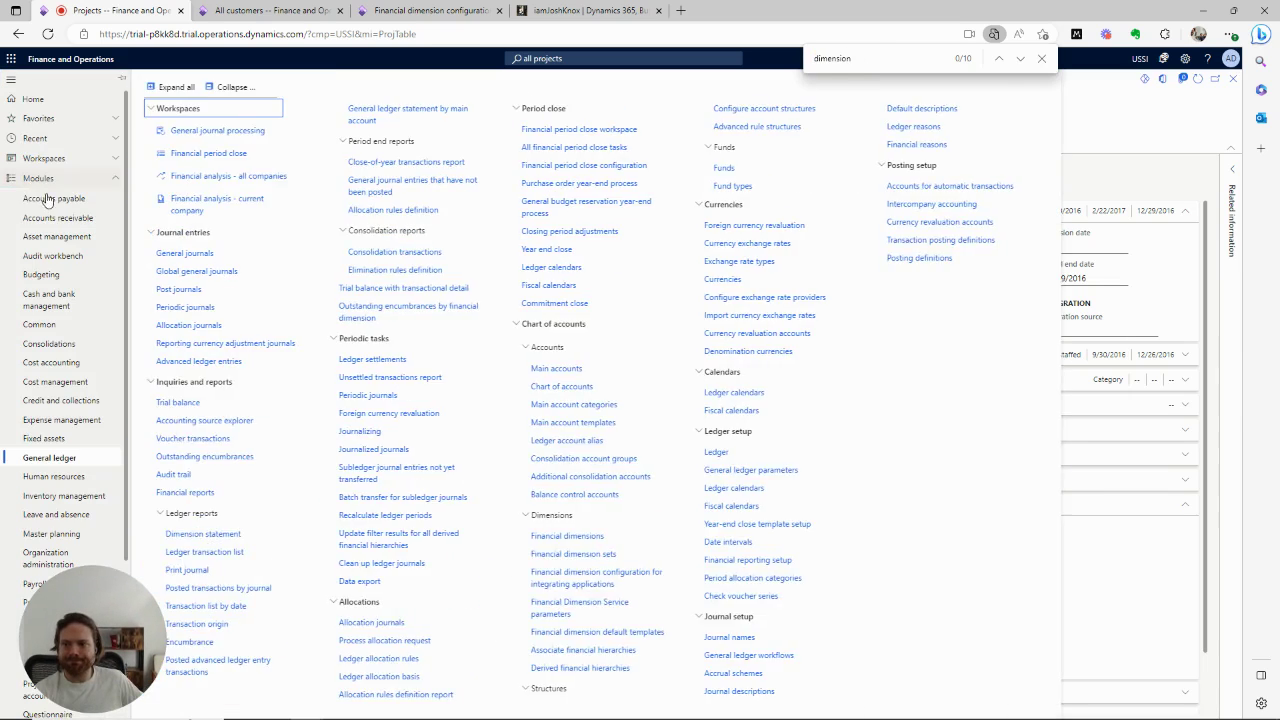
pyautogui.click(594, 588)
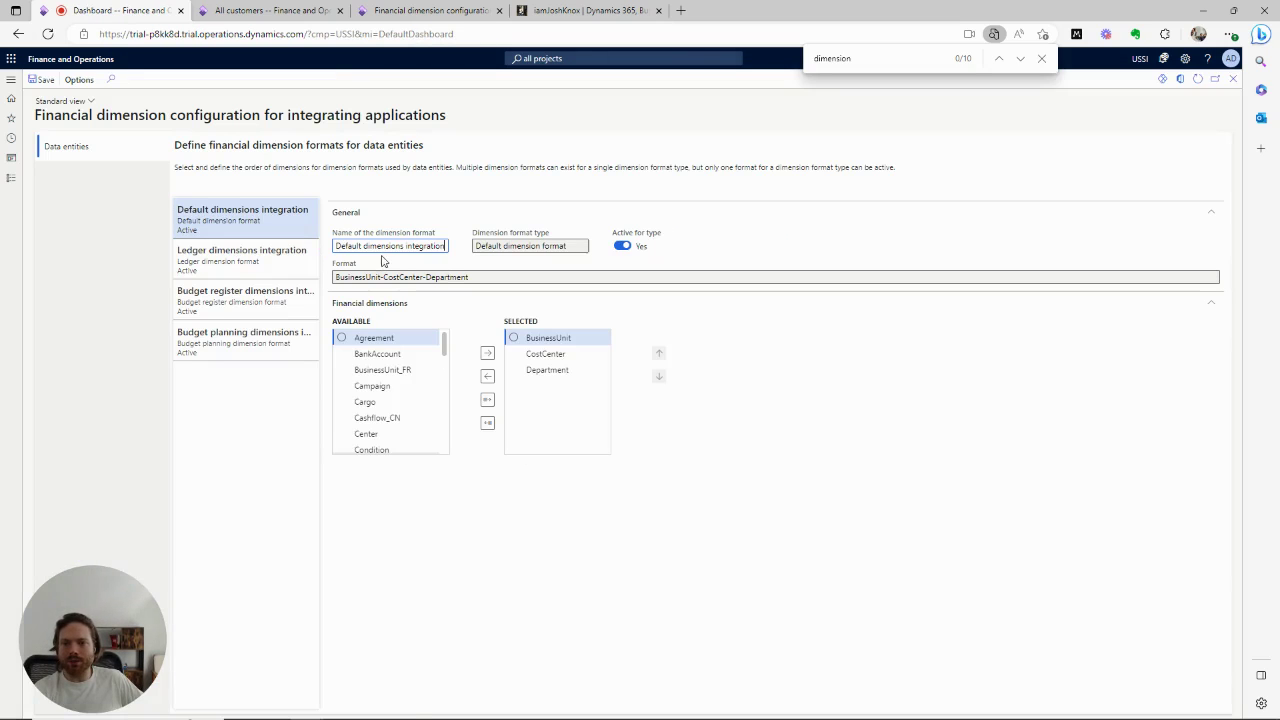
# Step: Review the ledger, budget register, budget planning and default dimension formats, and compare the default one with the Excel display values
pyautogui.click(270, 256)
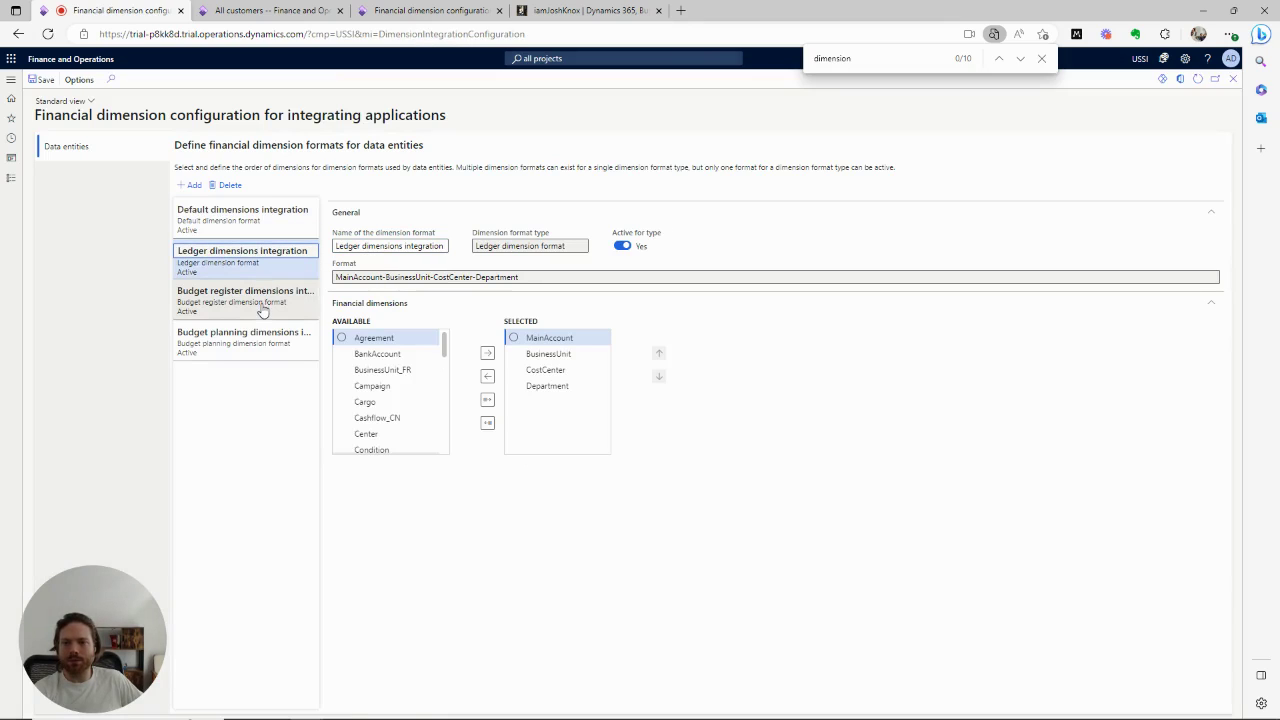
pyautogui.click(263, 310)
pyautogui.click(262, 346)
pyautogui.click(265, 228)
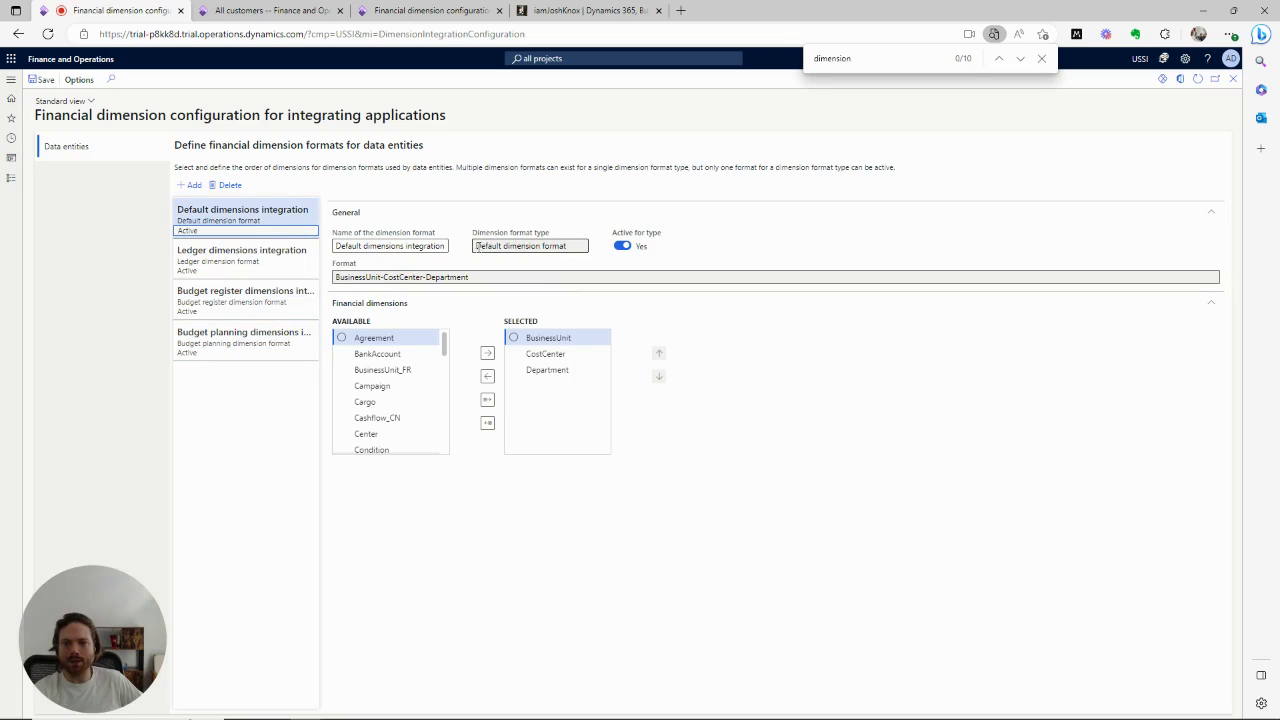
pyautogui.moveTo(475, 246); pyautogui.dragTo(569, 249)
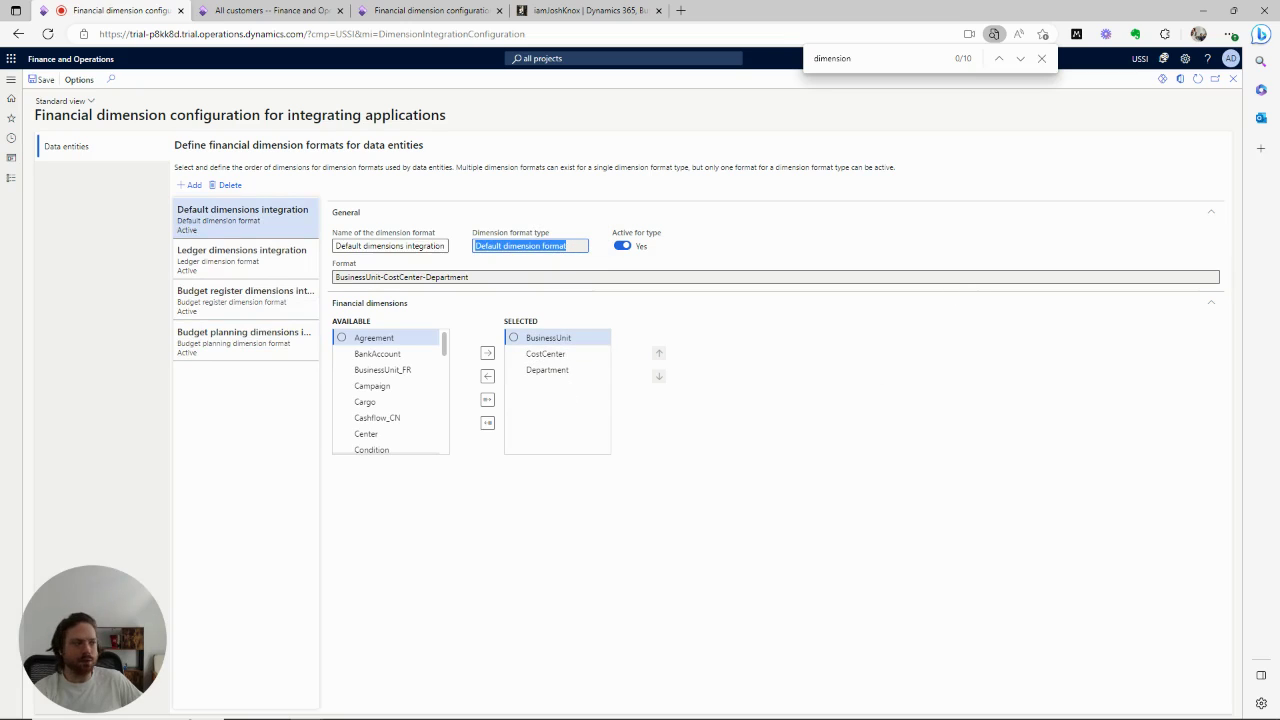
pyautogui.hotkey('alt', 'Tab')
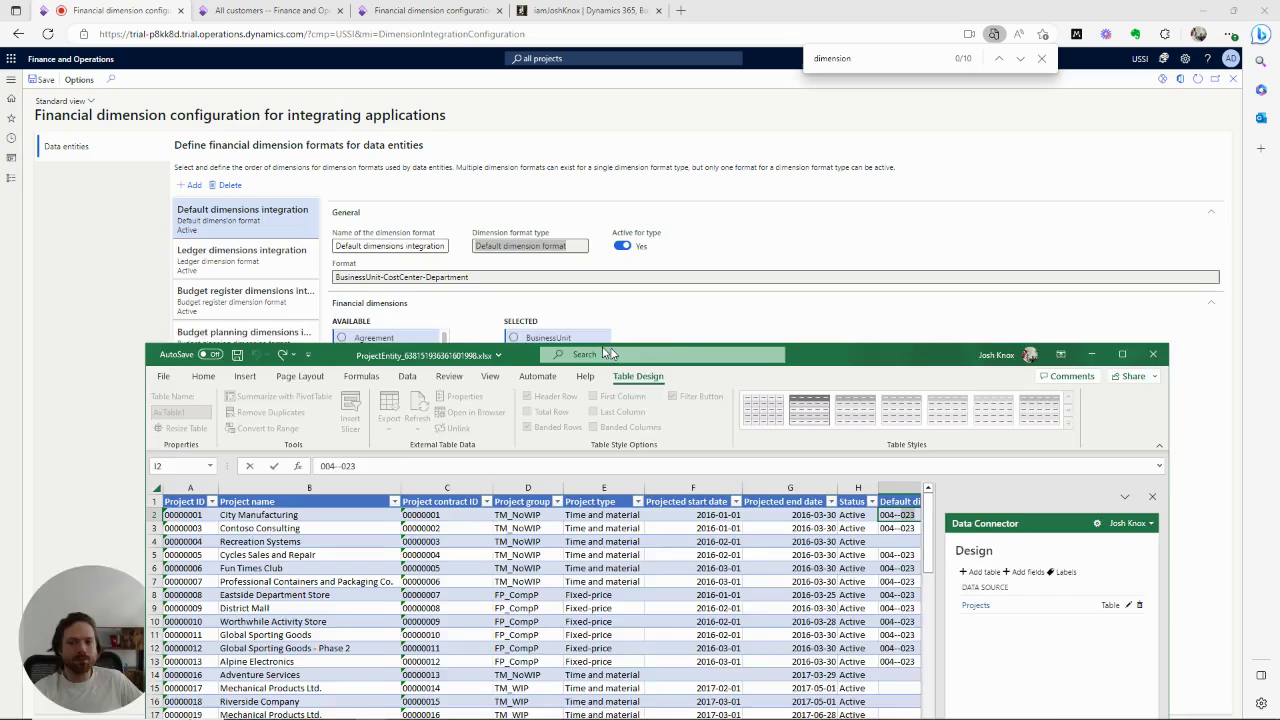
pyautogui.hotkey('alt', 'Tab')
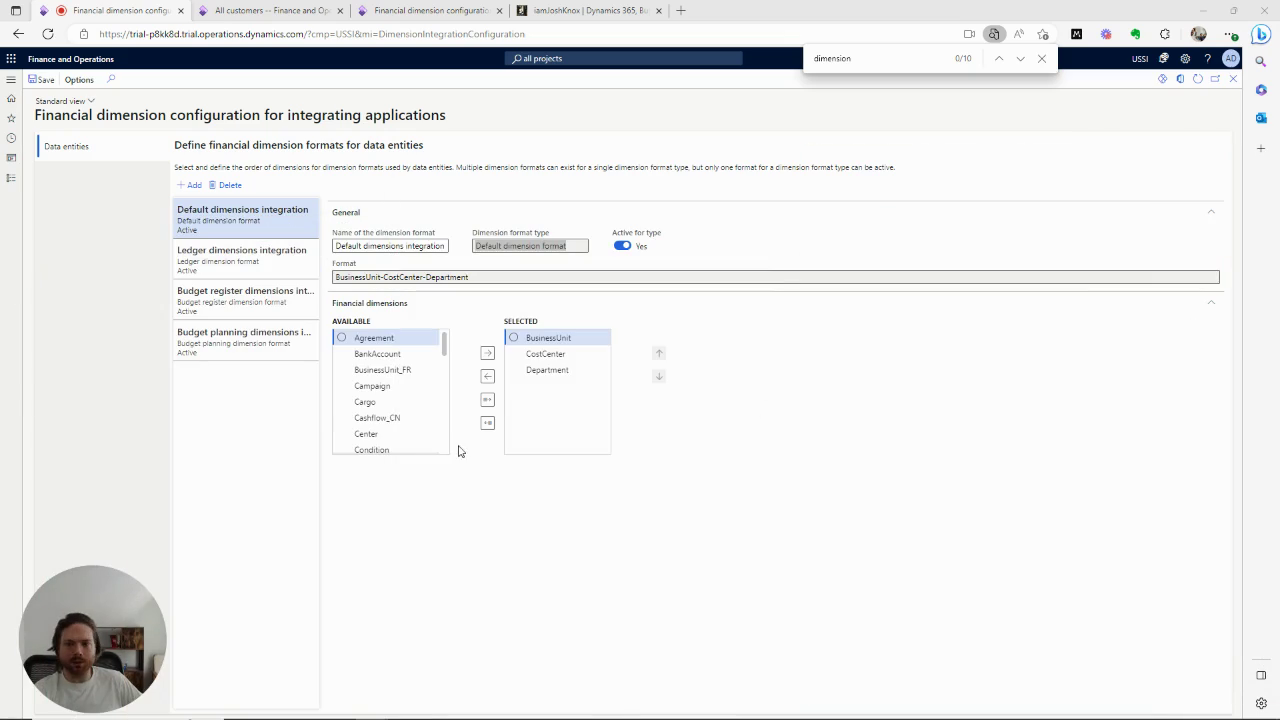
# Step: Add the Project dimension to the selected dimensions of the Default dimensions integration format and save the change
pyautogui.scroll(-5, 443, 392)
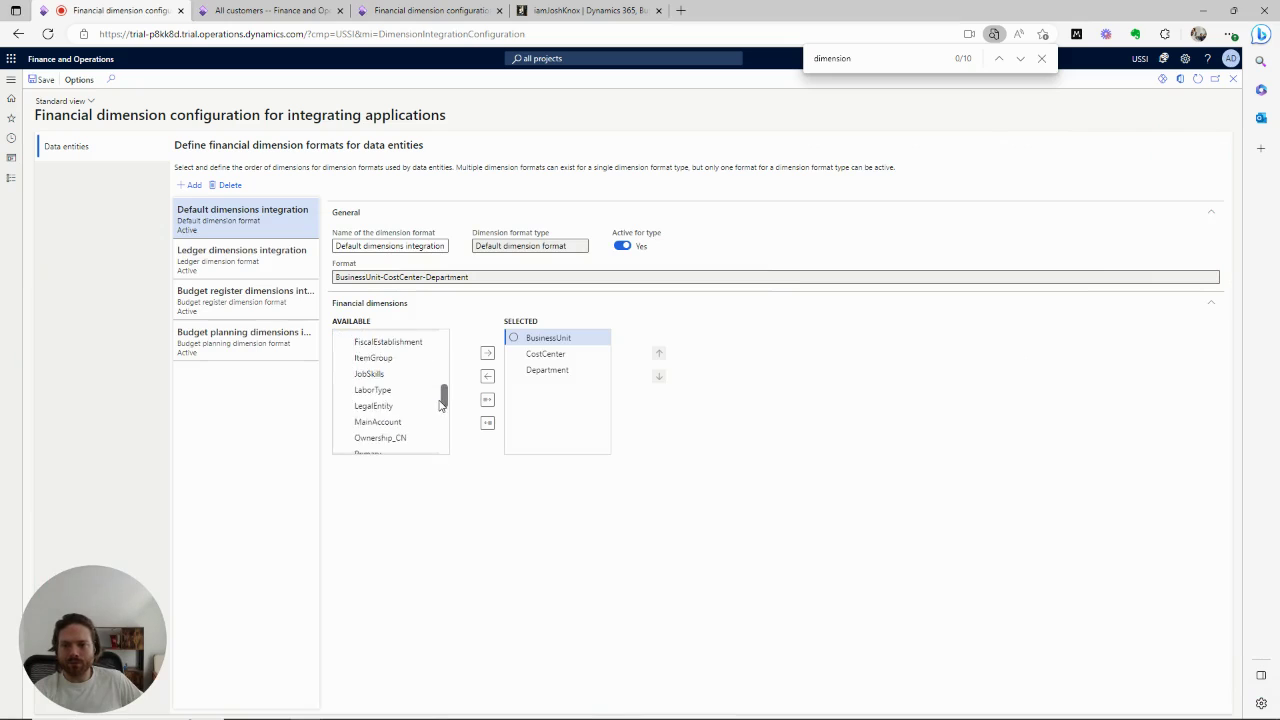
pyautogui.click(385, 427)
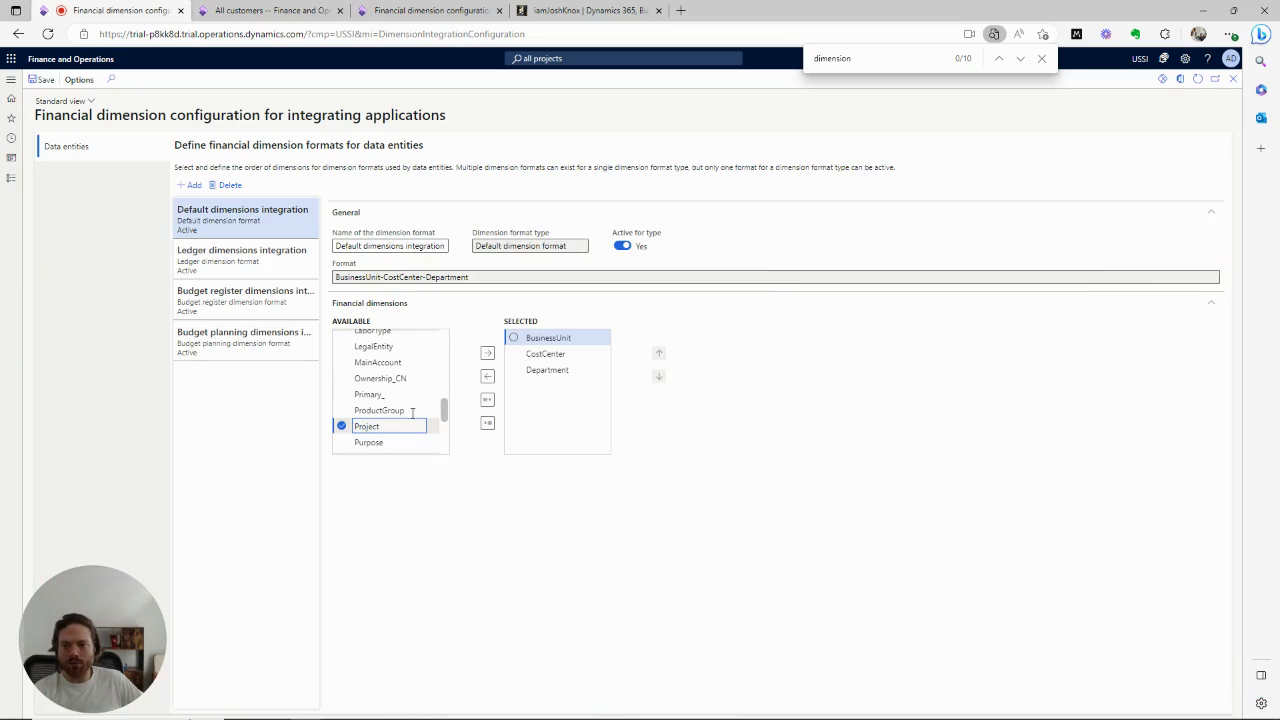
pyautogui.click(487, 355)
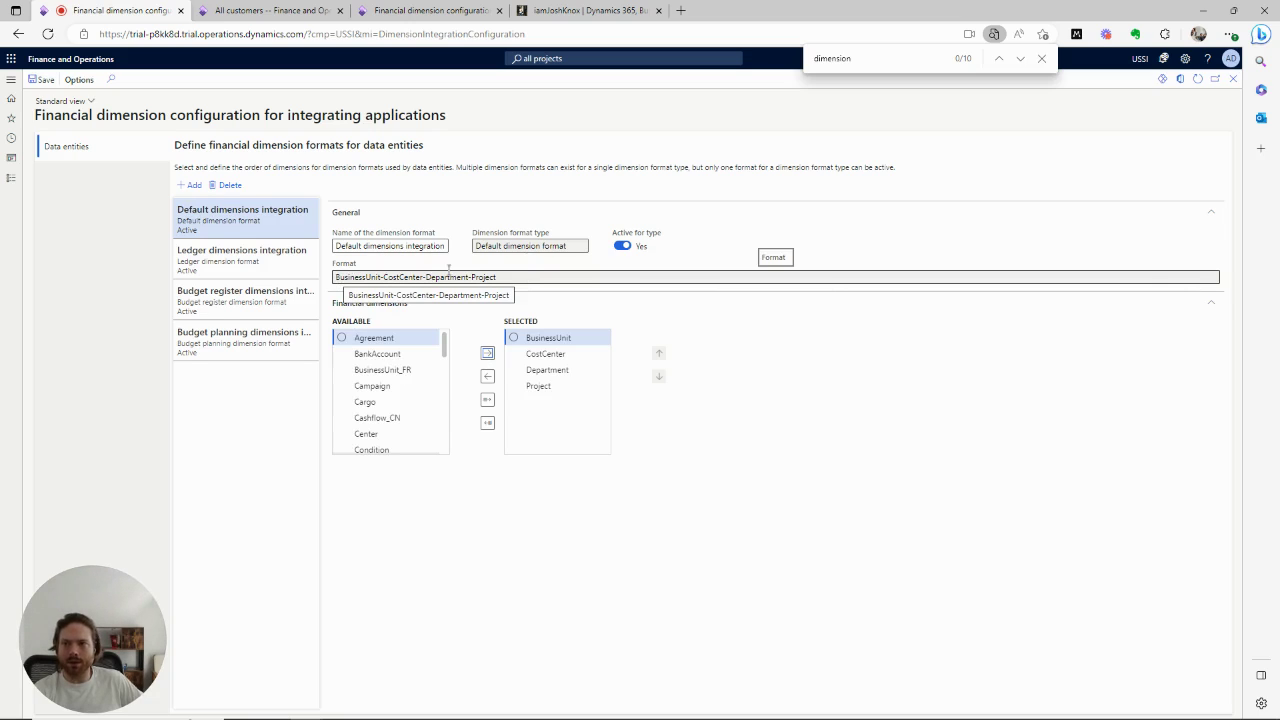
pyautogui.click(44, 84)
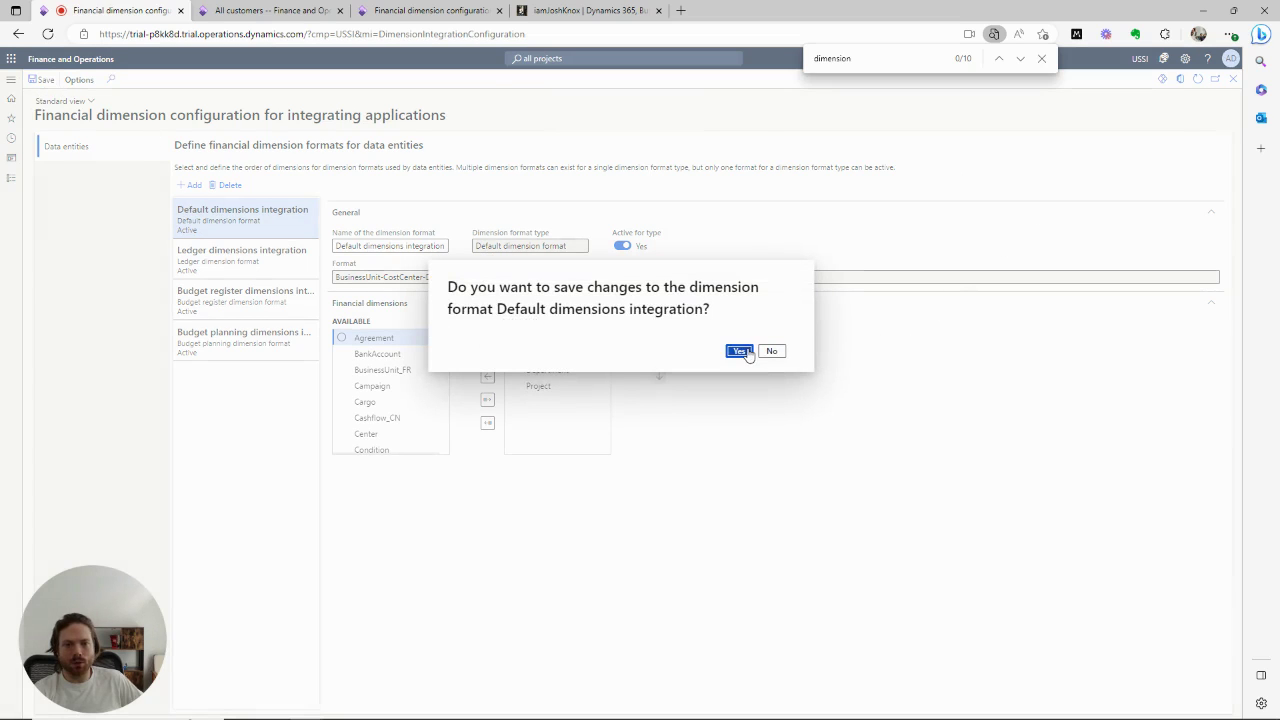
pyautogui.press('Return')
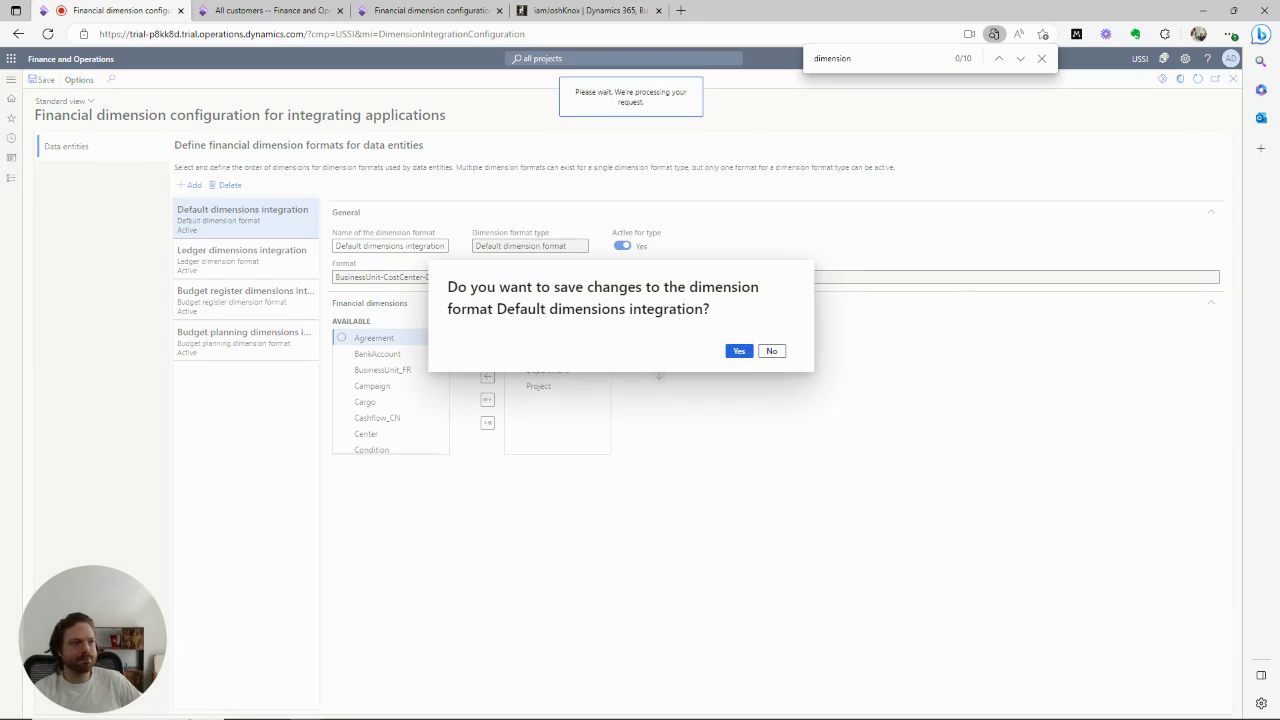
# Step: Switch to the ProjectEntity workbook in Excel, refresh the Projects data with the Data Connector and check the Default dimension display values
pyautogui.moveTo(1279, 178); pyautogui.dragTo(658, 145)
pyautogui.doubleClick(774, 132)
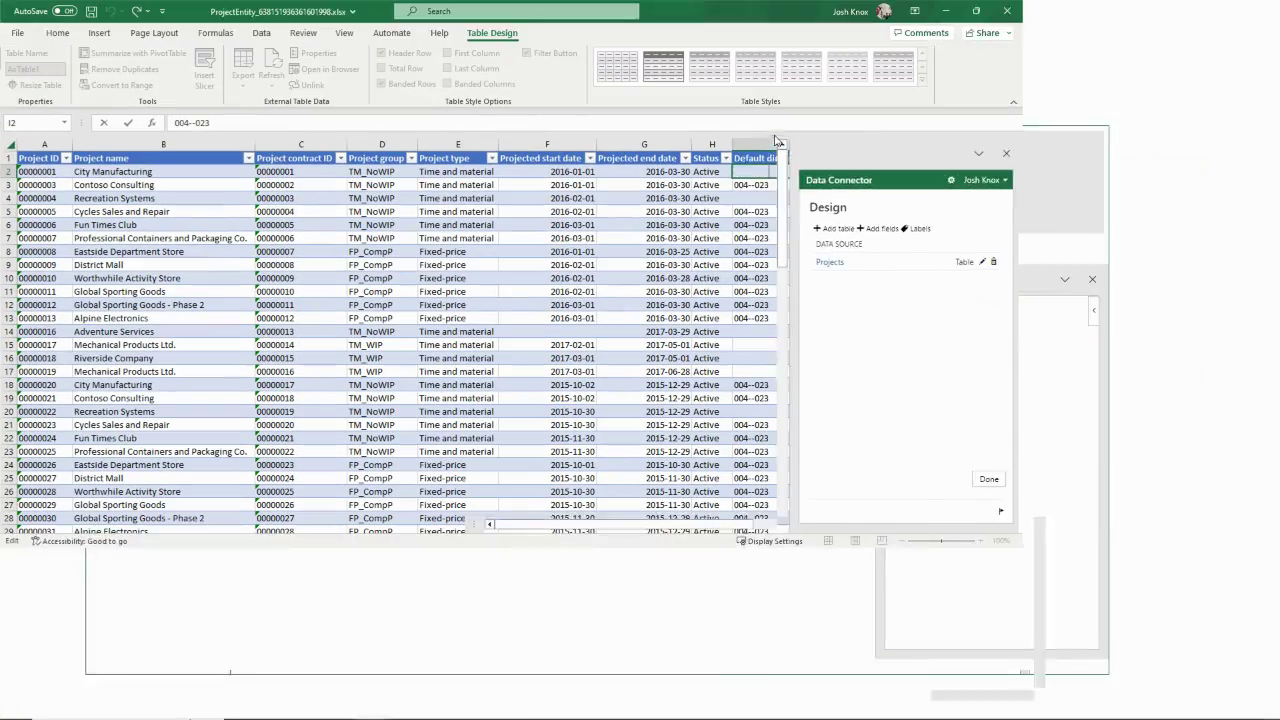
pyautogui.click(1246, 650)
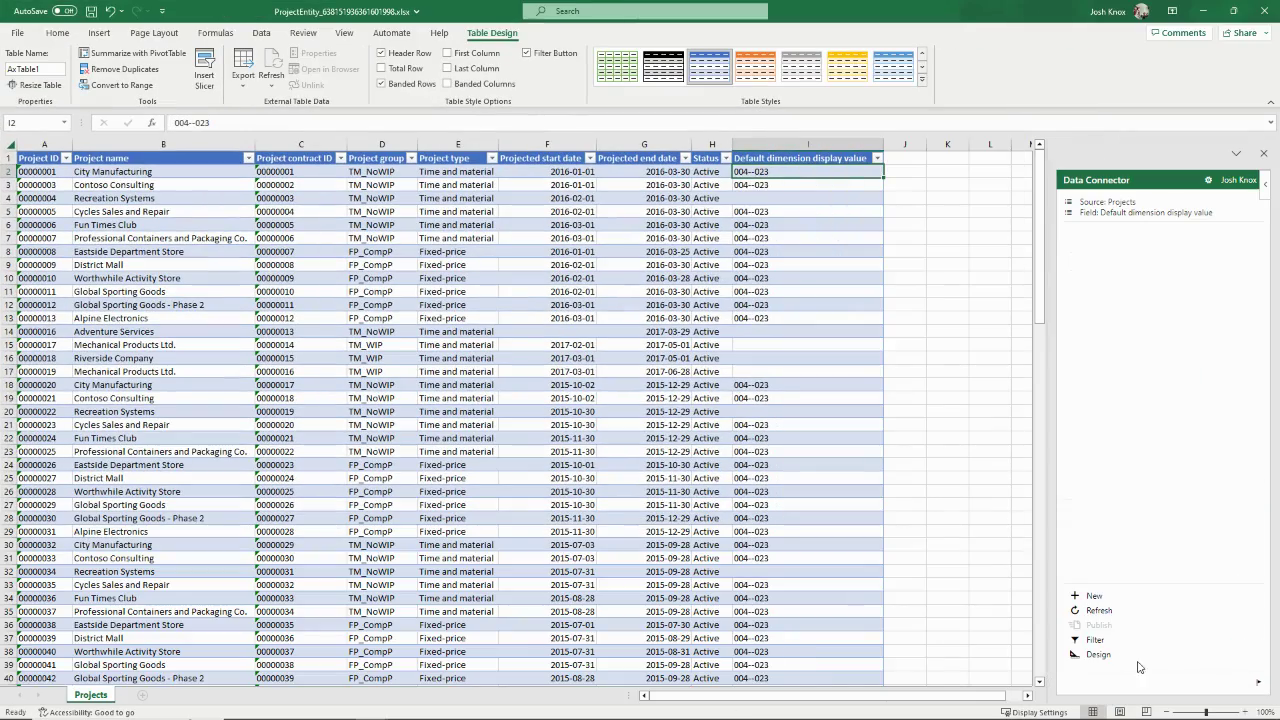
pyautogui.click(1104, 611)
pyautogui.click(1202, 504)
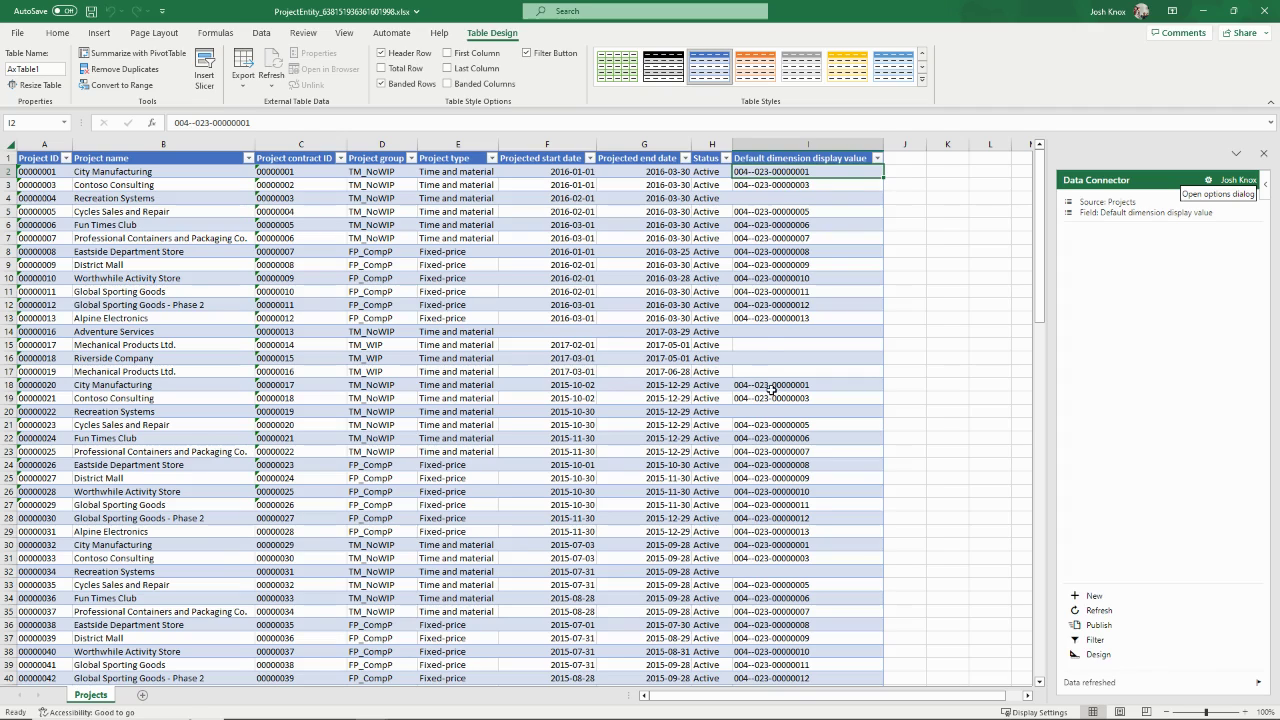
pyautogui.click(791, 318)
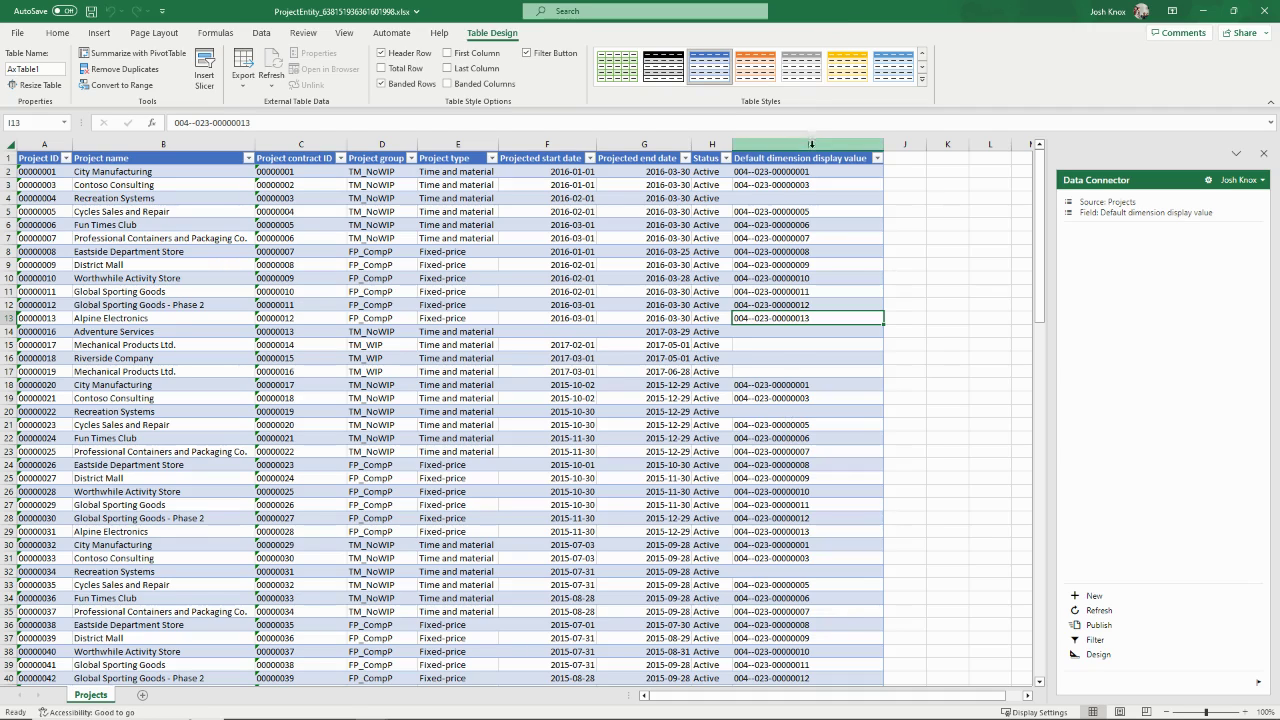
pyautogui.click(800, 172)
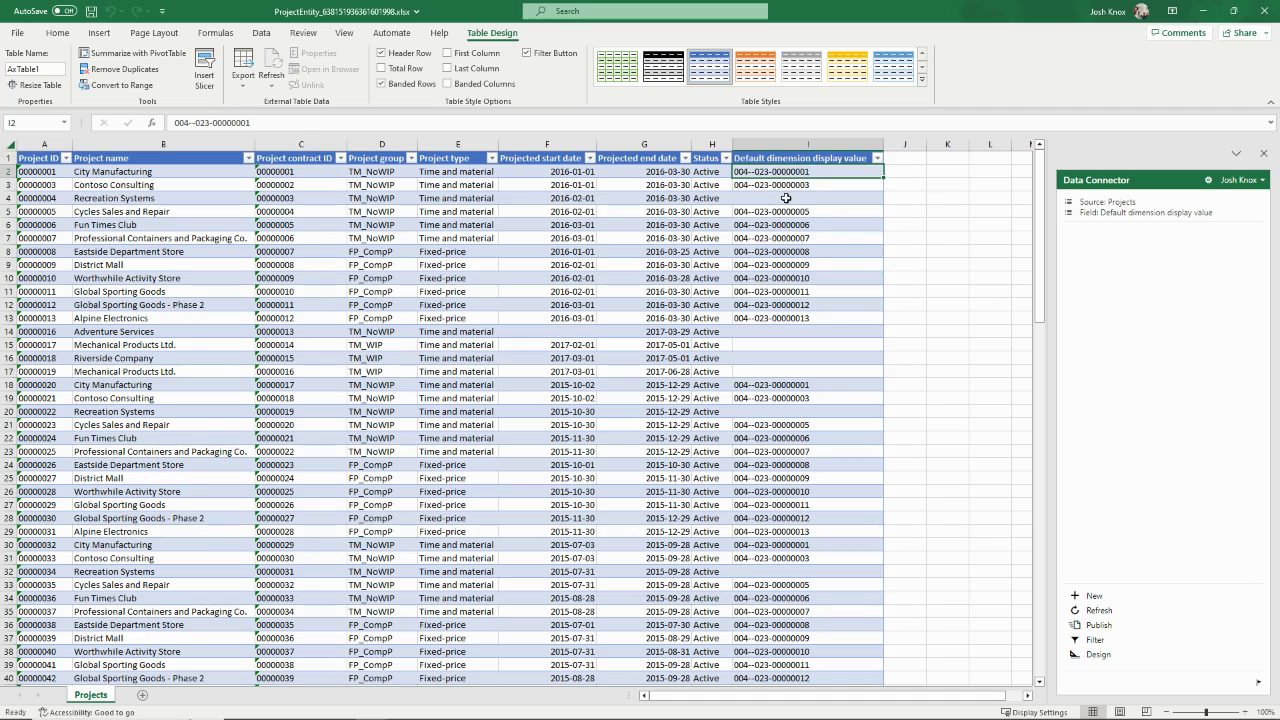
# Step: Split the Default dimension display value column with Text to Columns, delimited by space and hyphen, treating consecutive delimiters as one
pyautogui.click(791, 143)
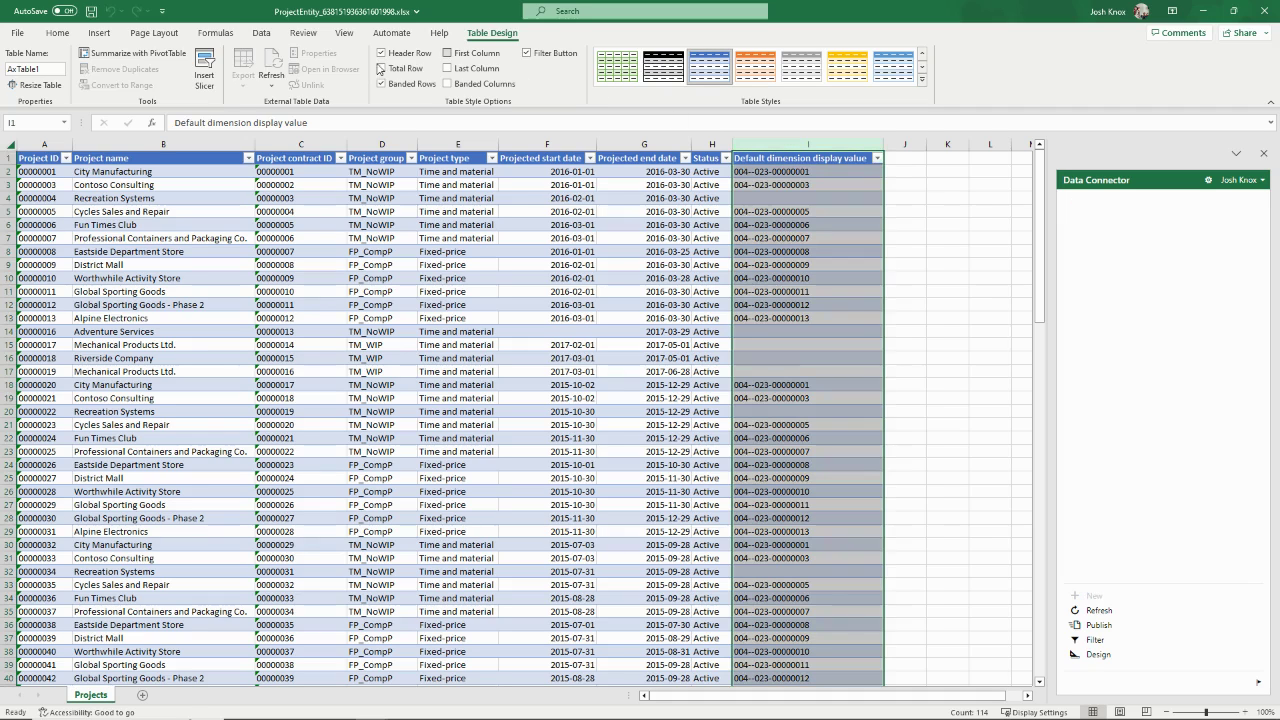
pyautogui.click(262, 33)
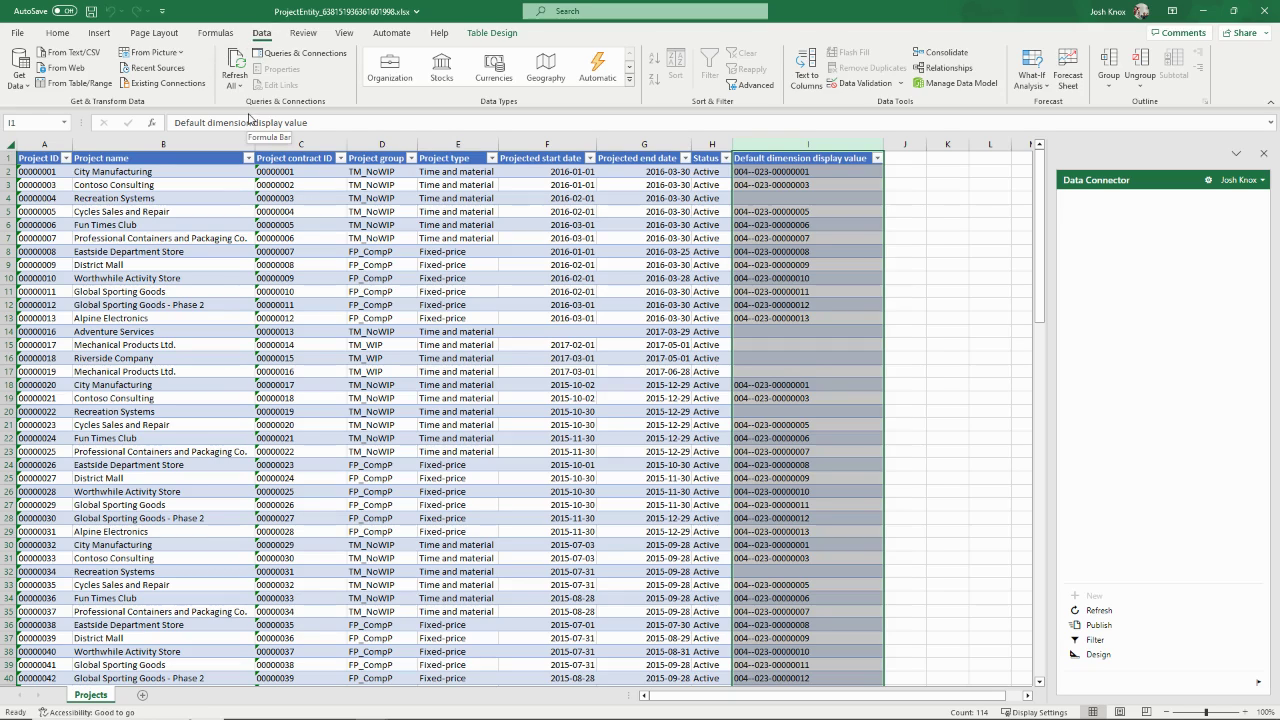
pyautogui.click(808, 74)
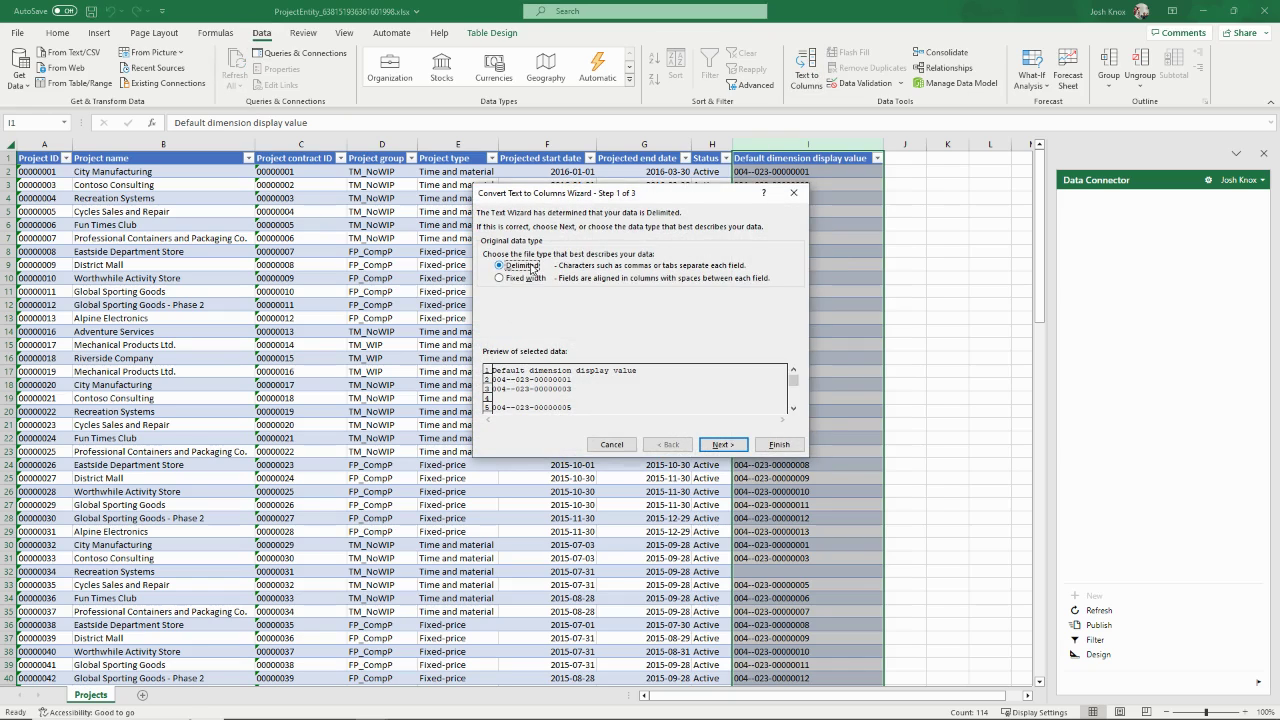
pyautogui.click(722, 446)
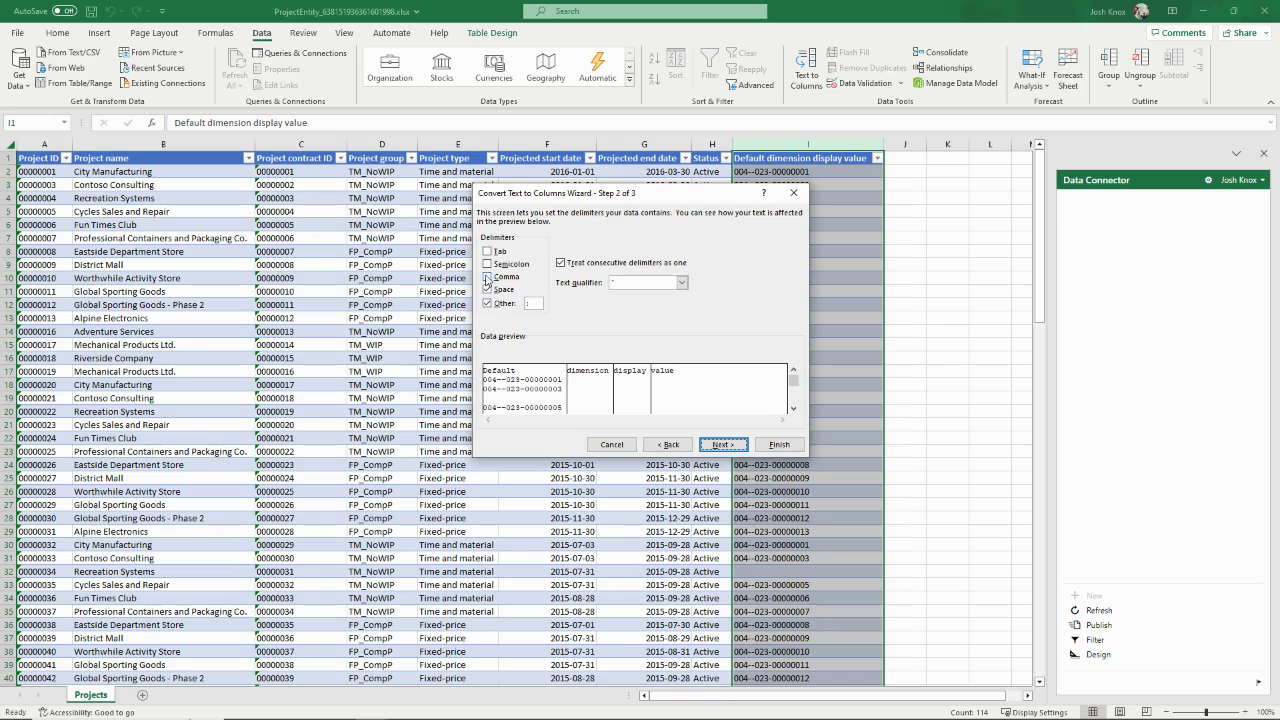
pyautogui.click(533, 303)
pyautogui.write('-')
pyautogui.press('Tab')
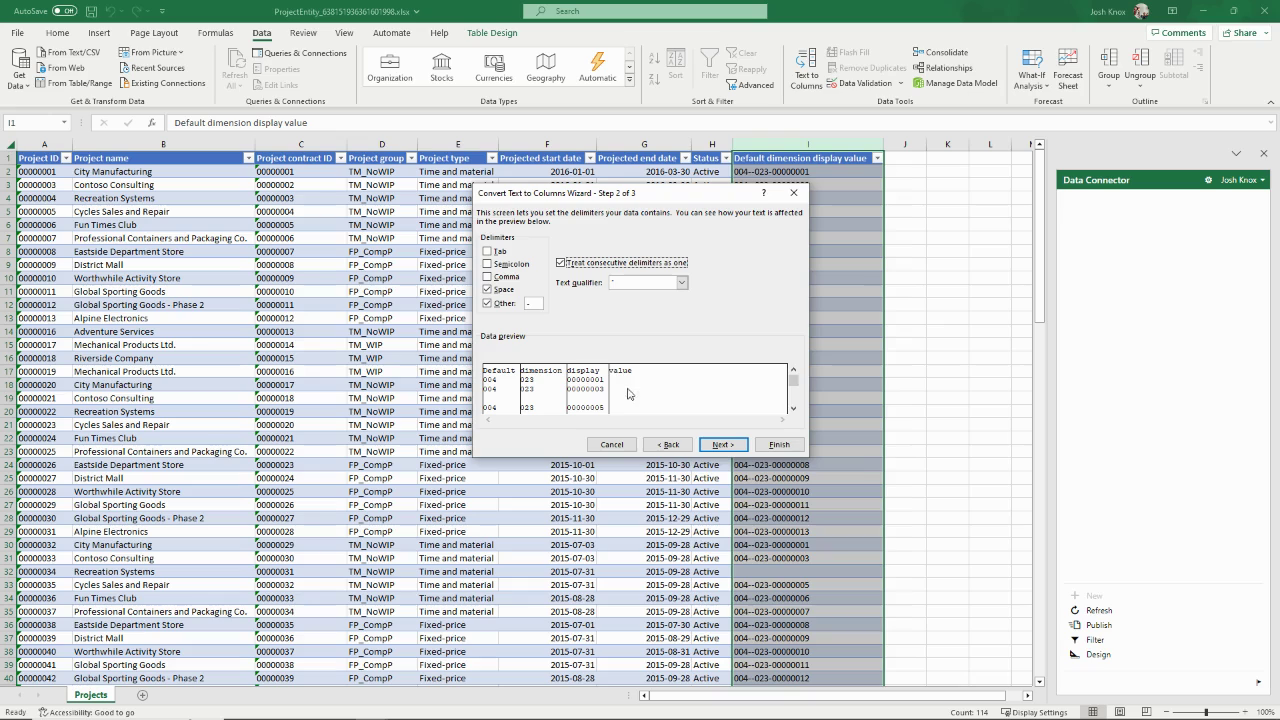
pyautogui.click(487, 290)
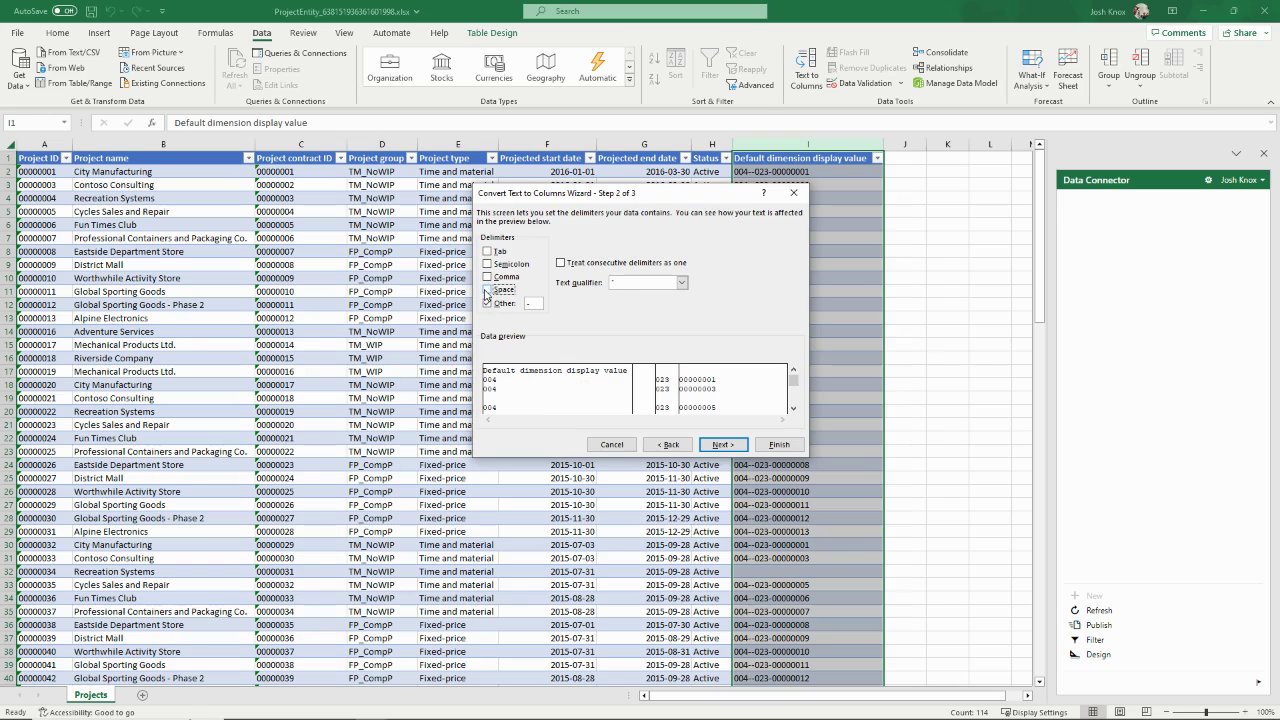
pyautogui.click(487, 290)
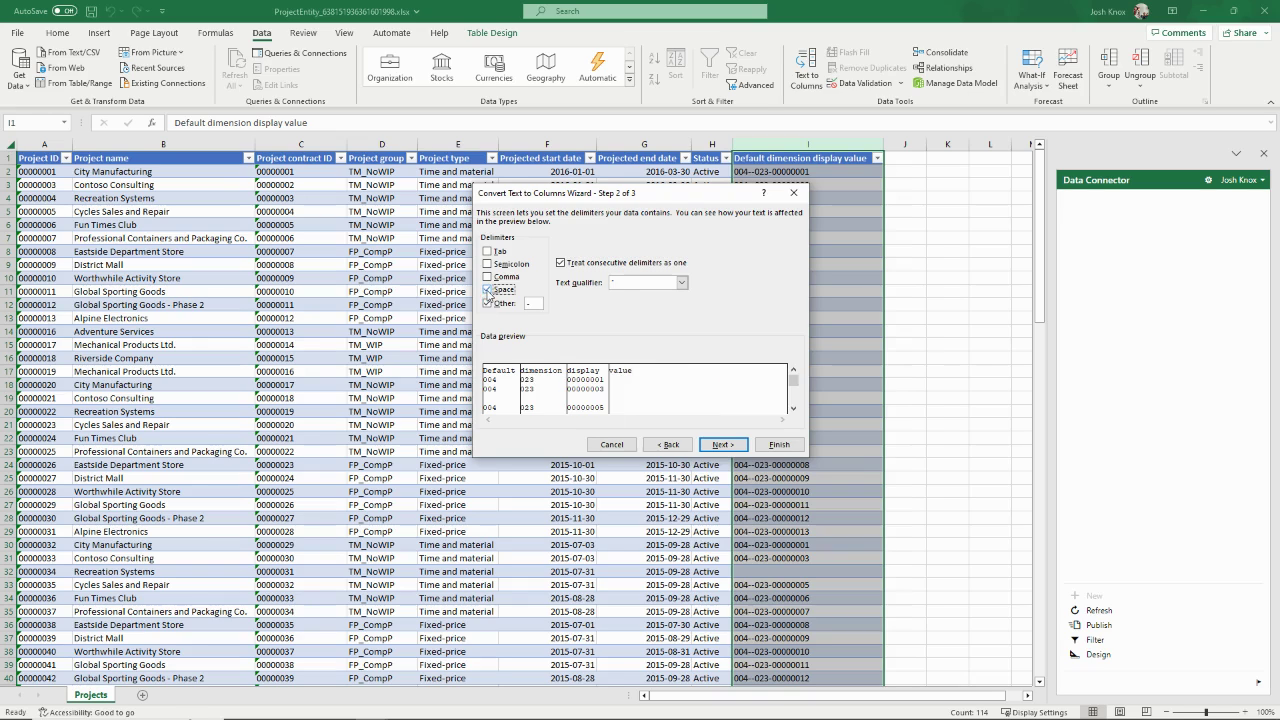
pyautogui.click(765, 444)
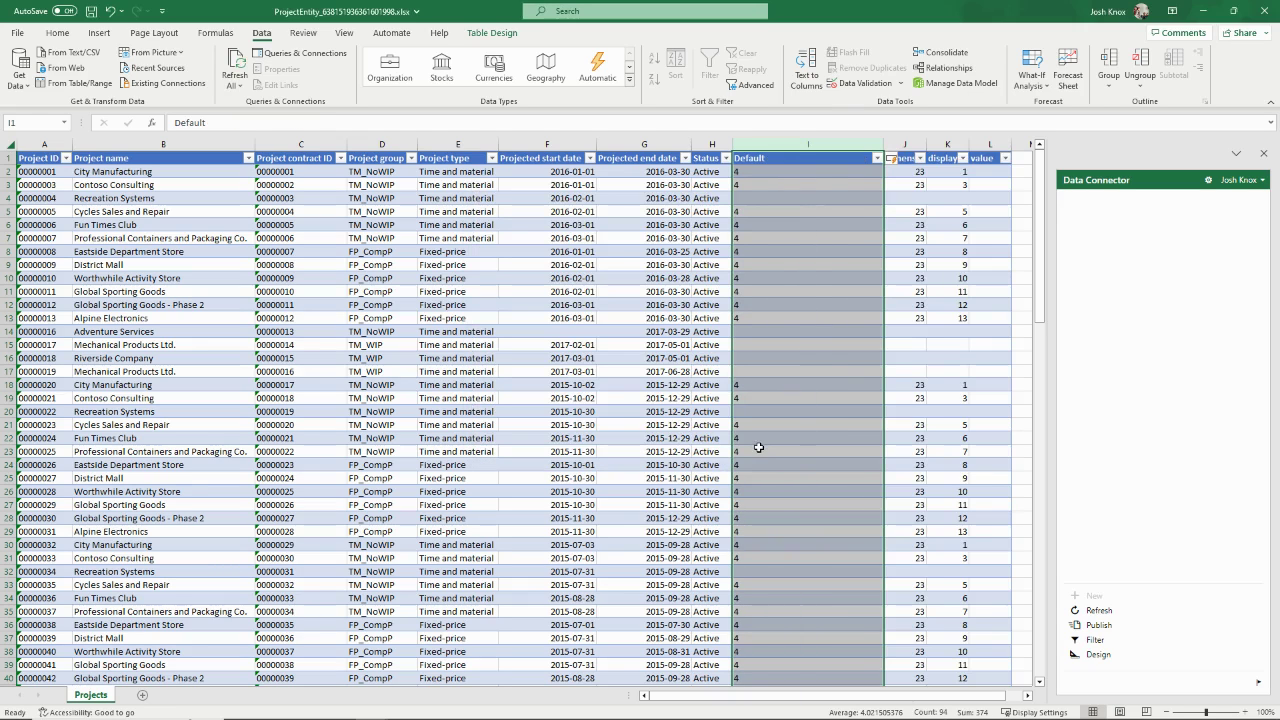
# Step: Rename the headers of the four split columns I to L as BU, Cost, Dept and Project, following the dimension format order
pyautogui.click(759, 158)
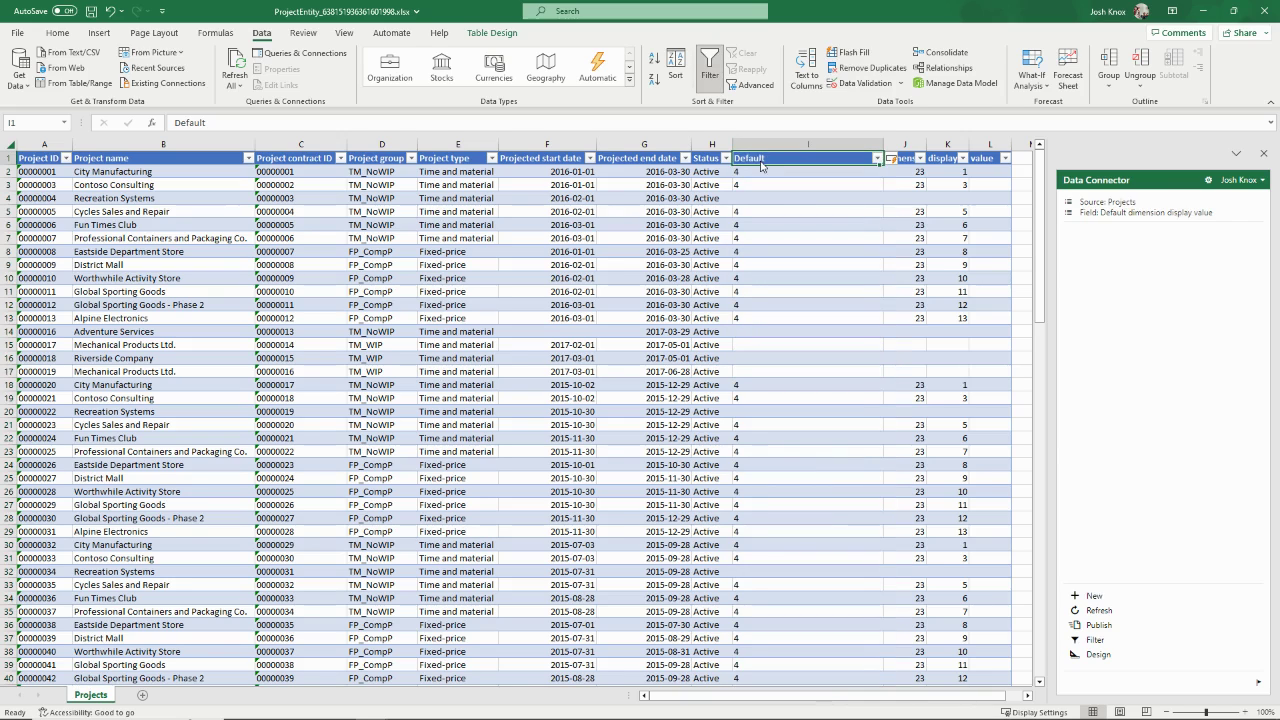
pyautogui.hotkey('alt', 'Tab')
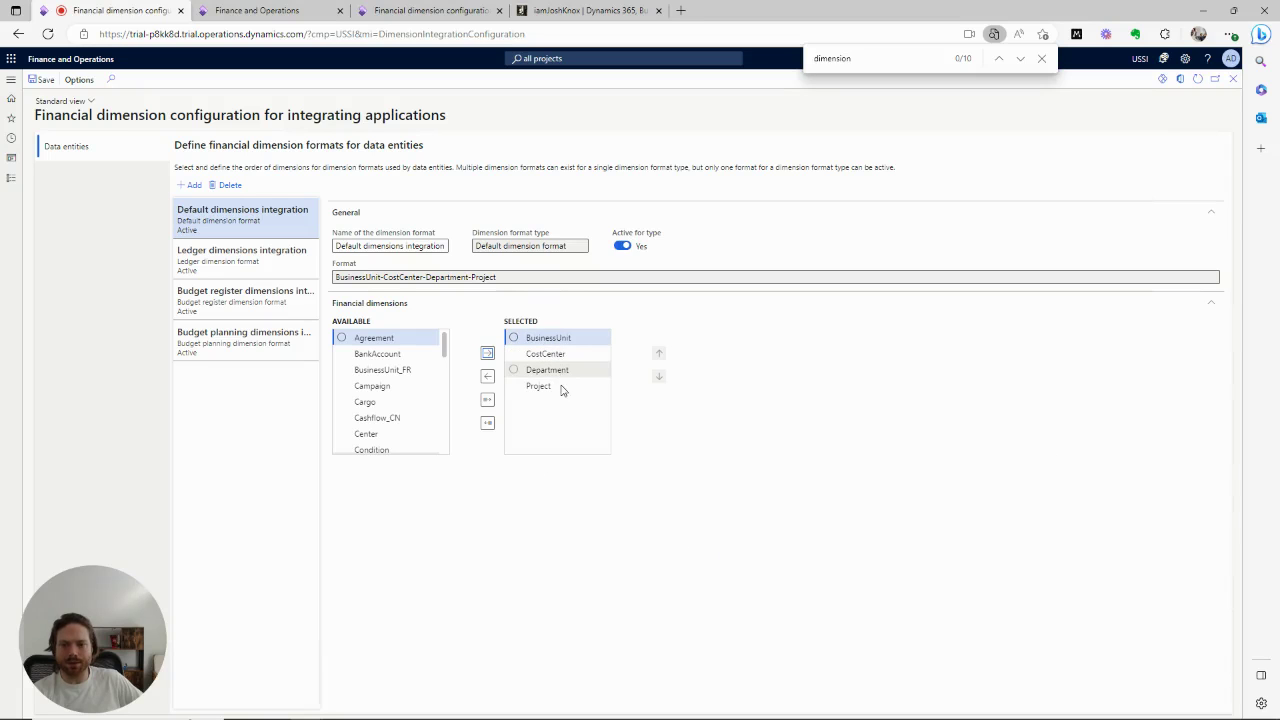
pyautogui.hotkey('alt', 'Tab')
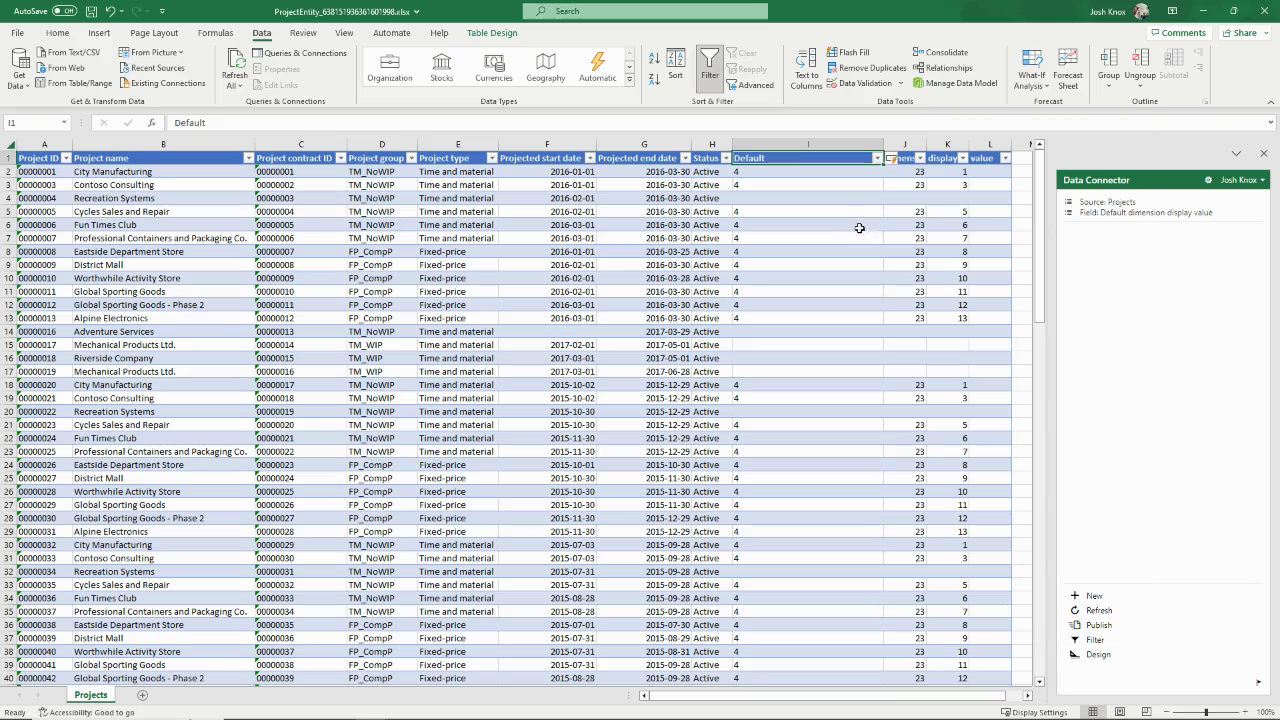
pyautogui.write('BU')
pyautogui.press('Tab')
pyautogui.write('Cost')
pyautogui.press('Tab')
pyautogui.write('Dept')
pyautogui.press('Tab')
pyautogui.write('Proje')
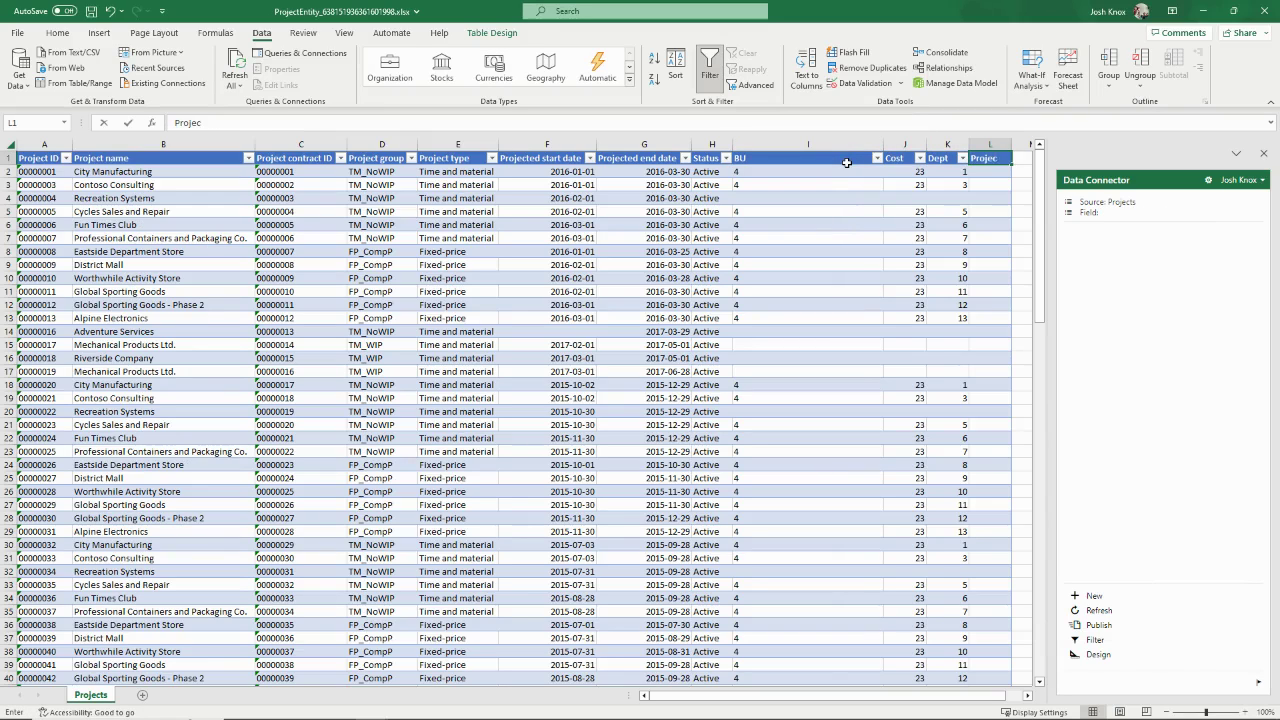
pyautogui.press('Return')
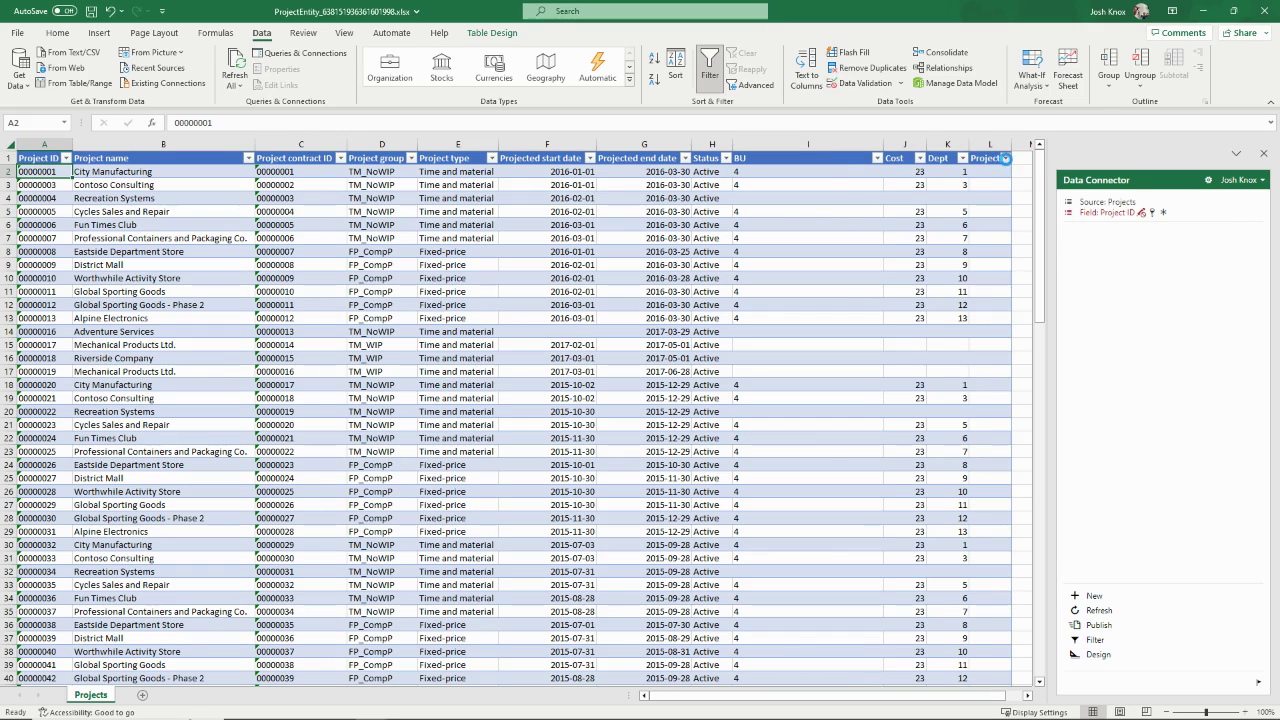
# Step: Check the filter values of the Project column and refresh the Projects data with the Data Connector, overwriting the workbook changes
pyautogui.click(1004, 158)
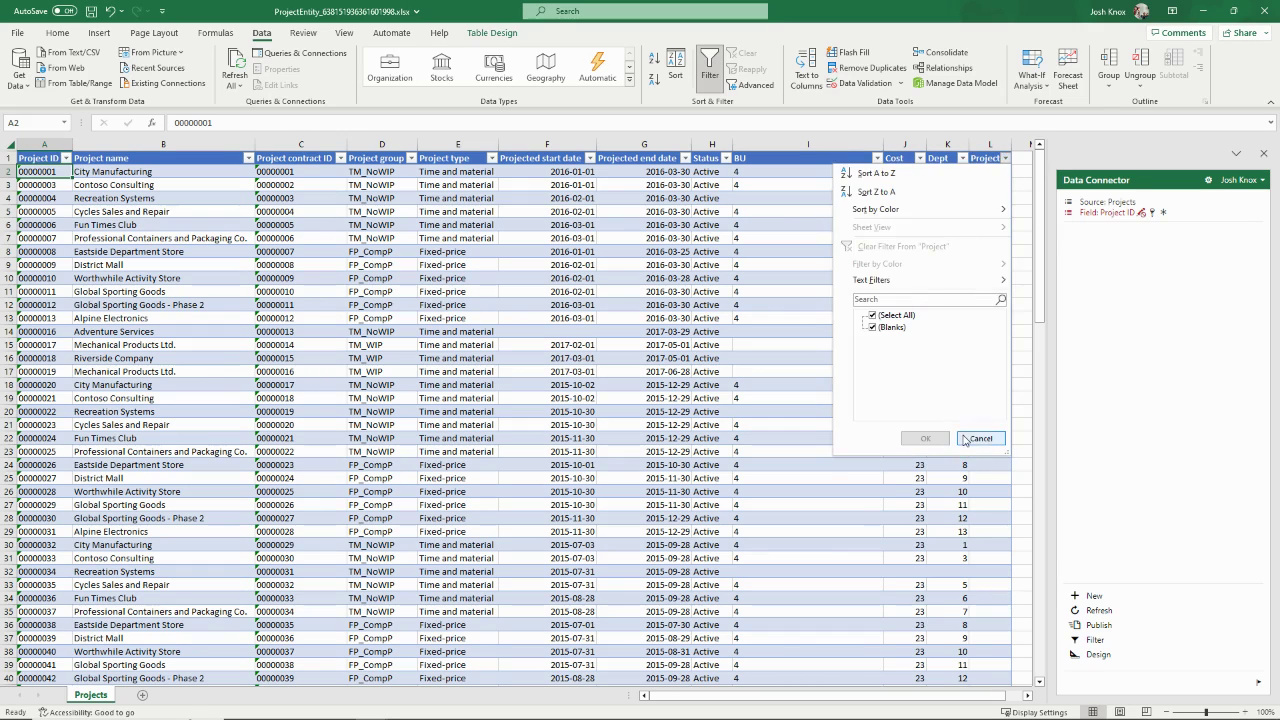
pyautogui.click(966, 440)
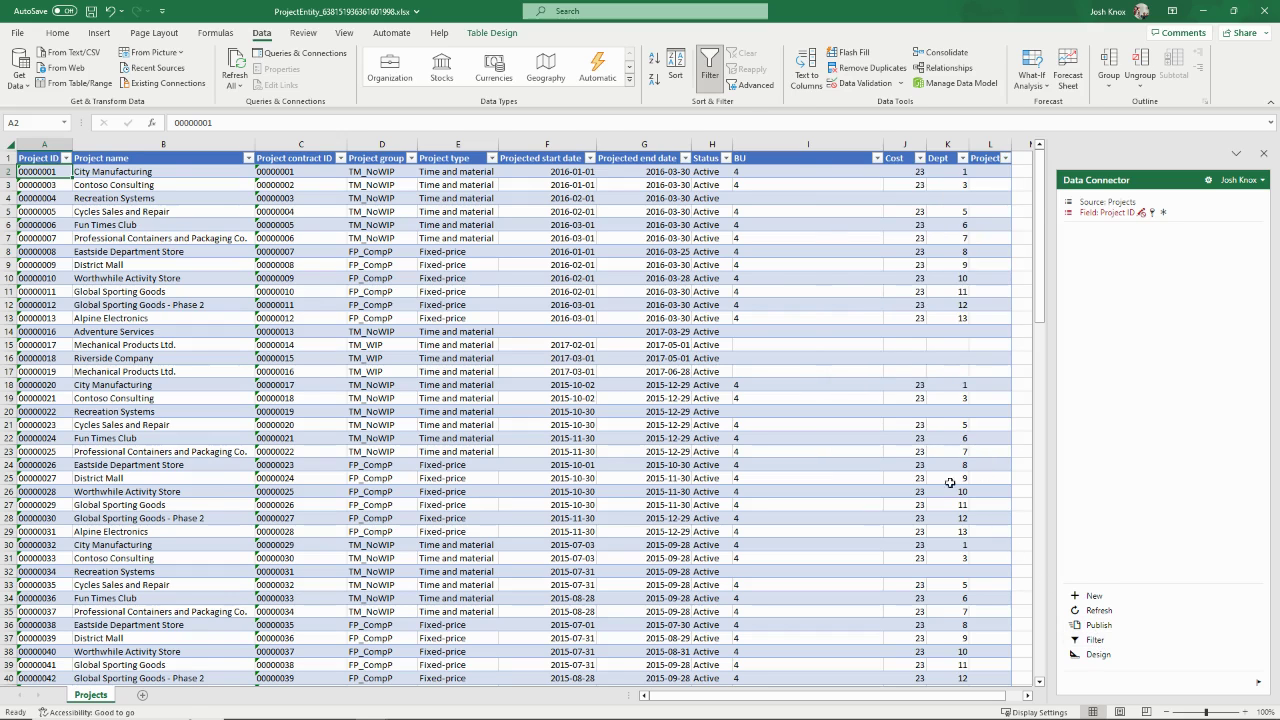
pyautogui.scroll(-11, 948, 468)
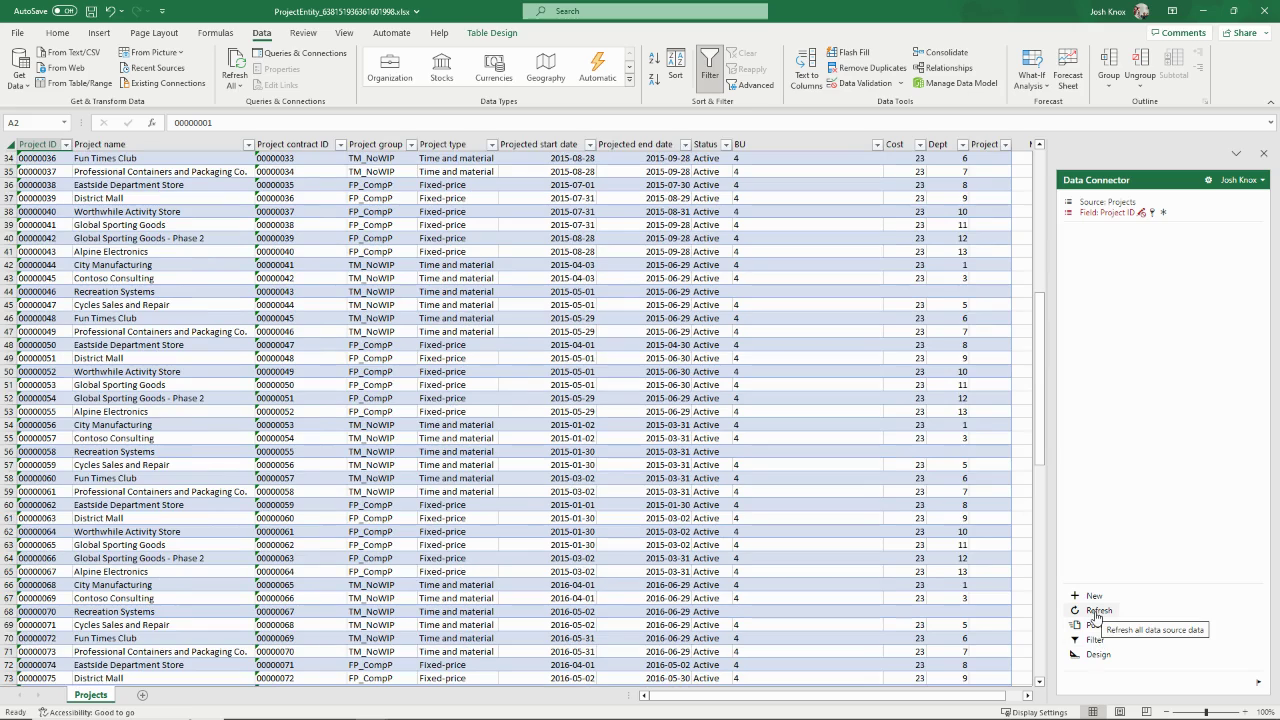
pyautogui.click(1097, 612)
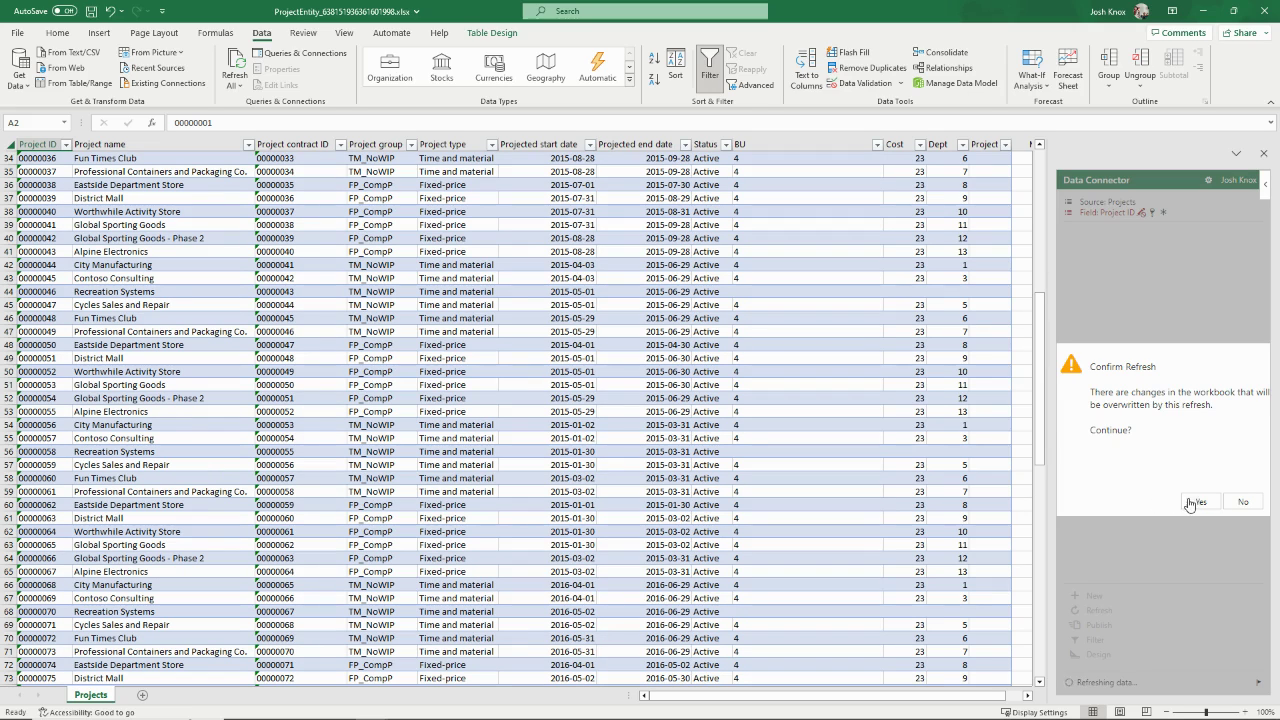
pyautogui.click(1190, 505)
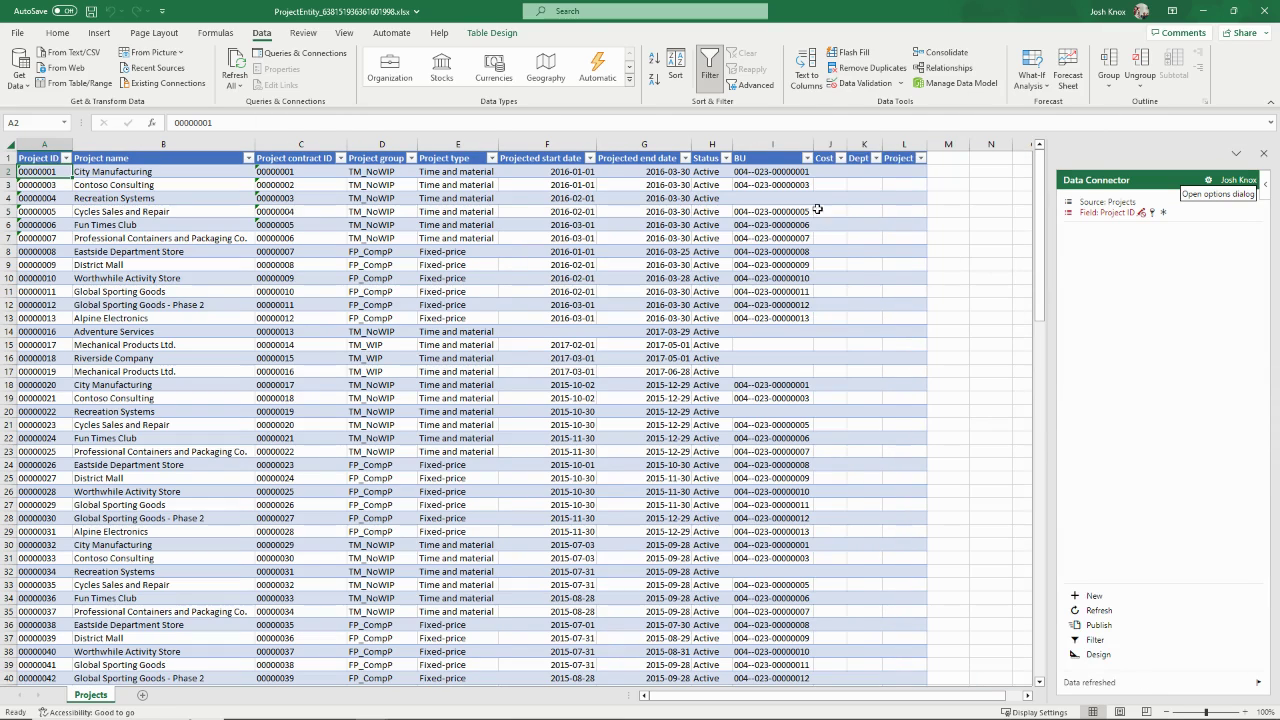
# Step: Split column I with Text to Columns using only the hyphen as delimiter, without treating consecutive delimiters as one, replacing the existing data
pyautogui.click(784, 172)
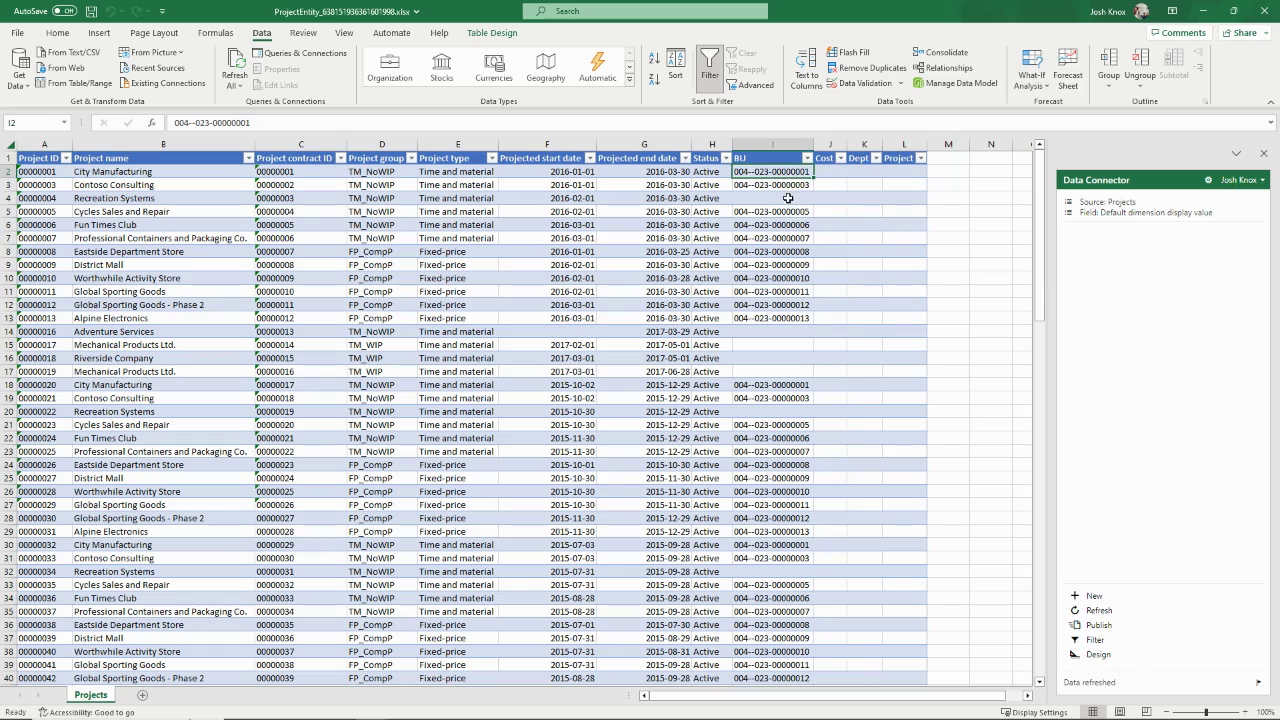
pyautogui.click(743, 146)
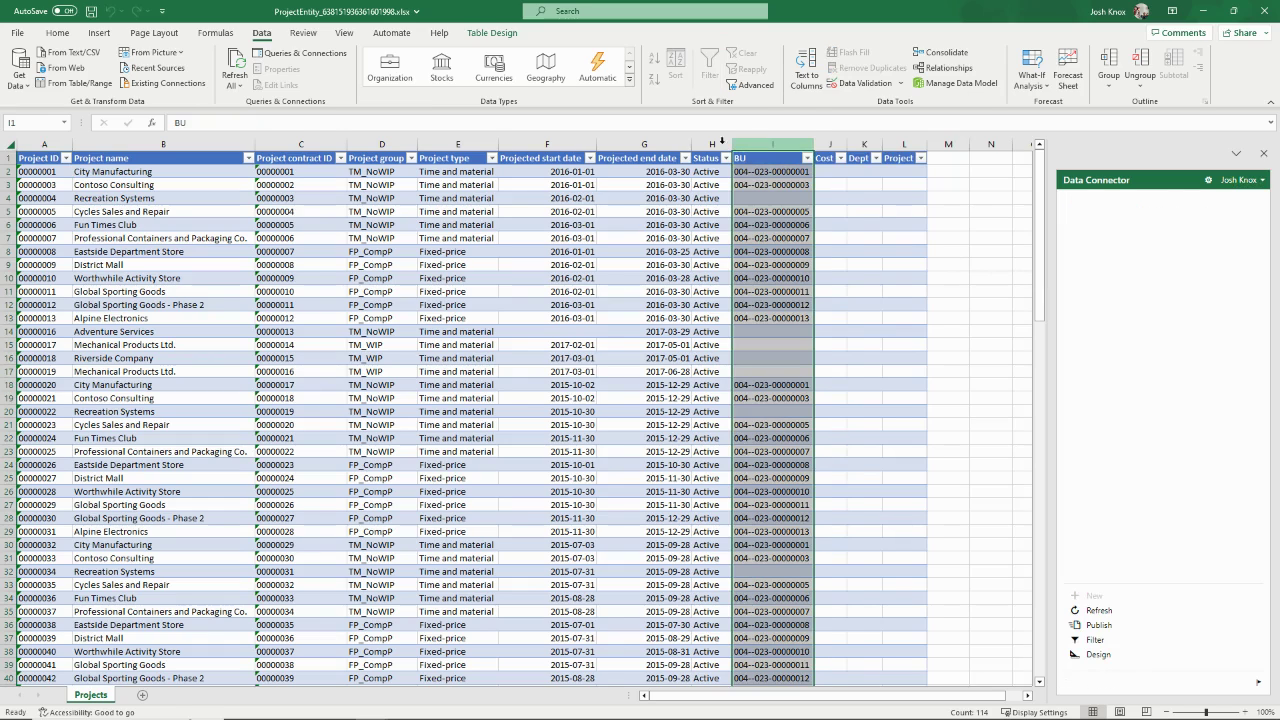
pyautogui.click(806, 65)
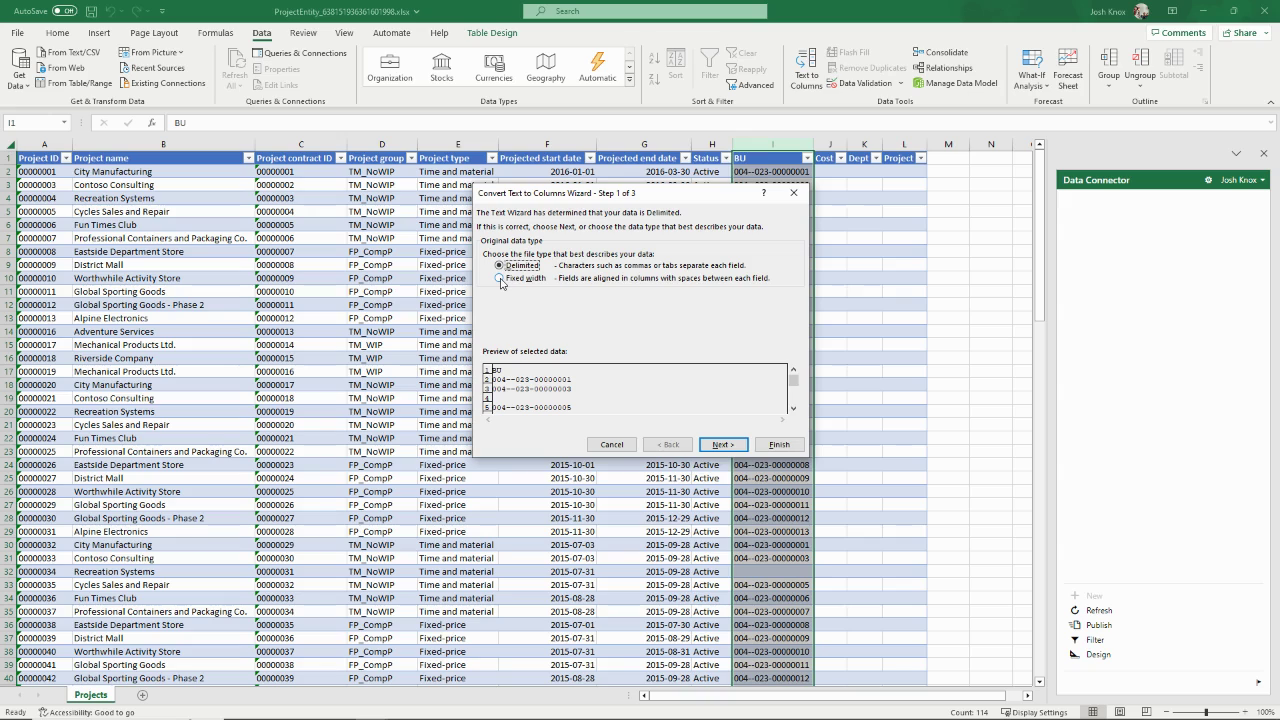
pyautogui.click(500, 280)
pyautogui.click(500, 265)
pyautogui.click(721, 445)
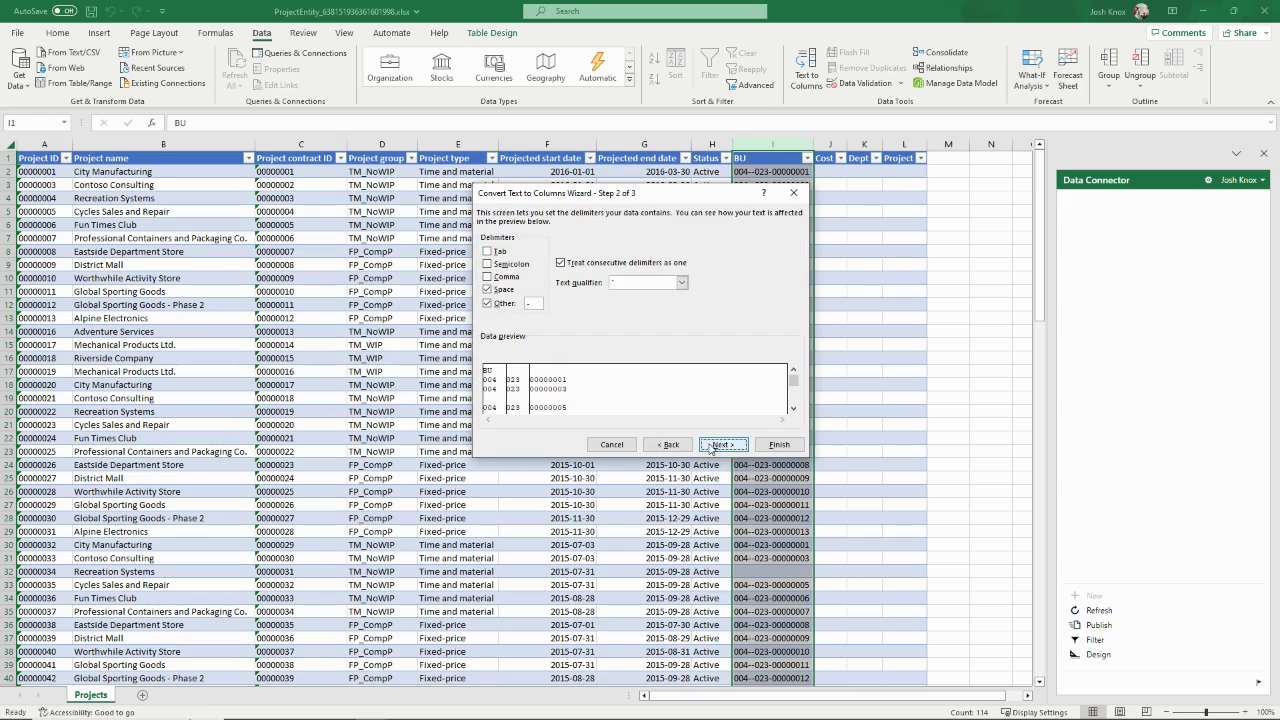
pyautogui.click(488, 290)
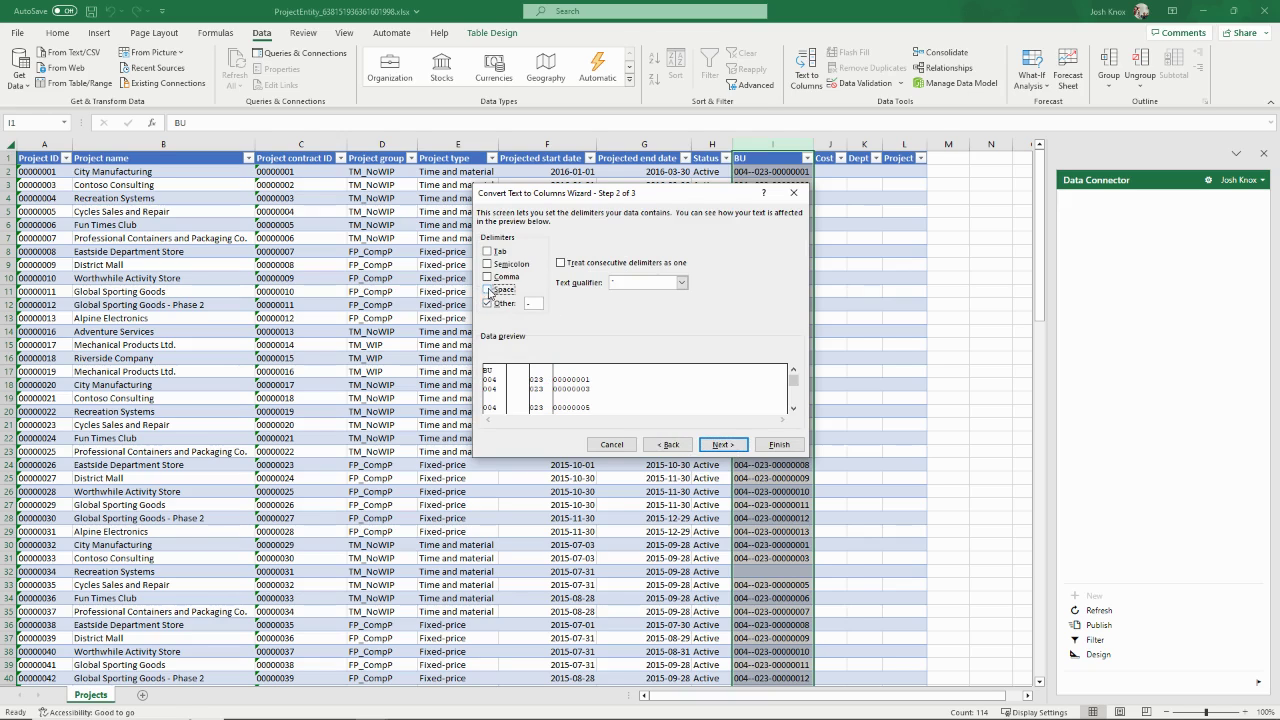
pyautogui.click(722, 445)
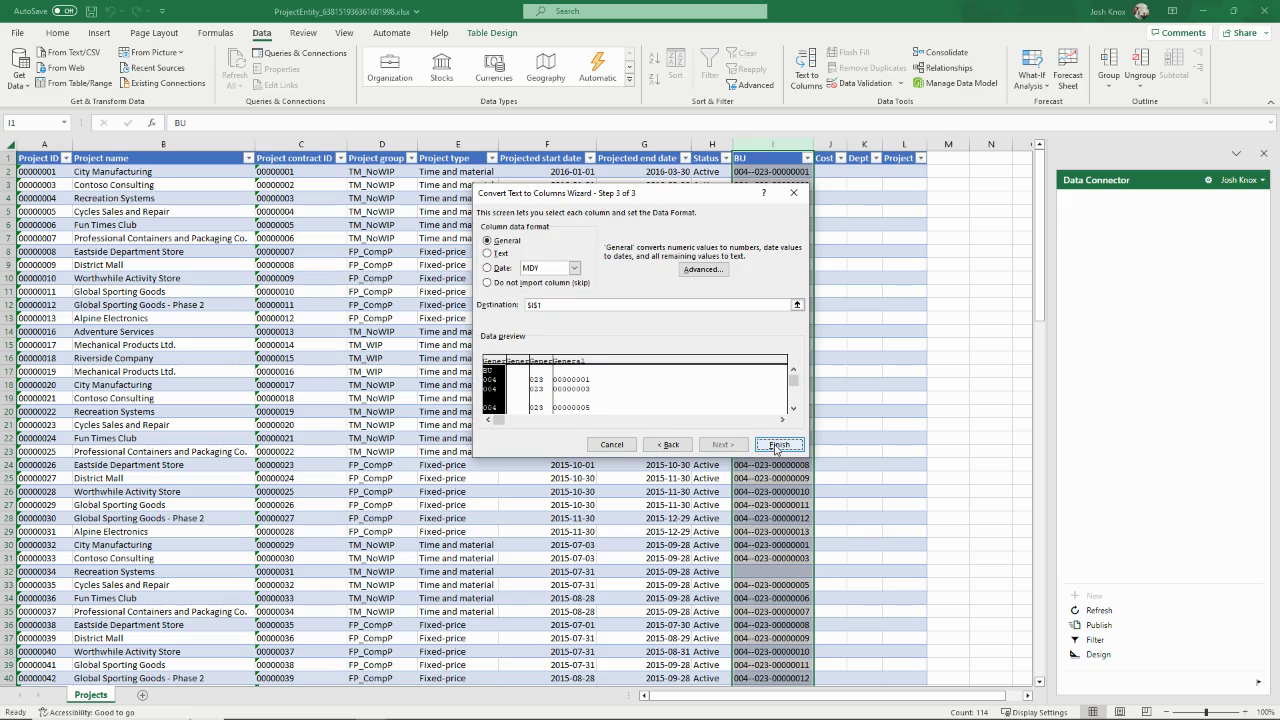
pyautogui.click(518, 363)
pyautogui.click(545, 365)
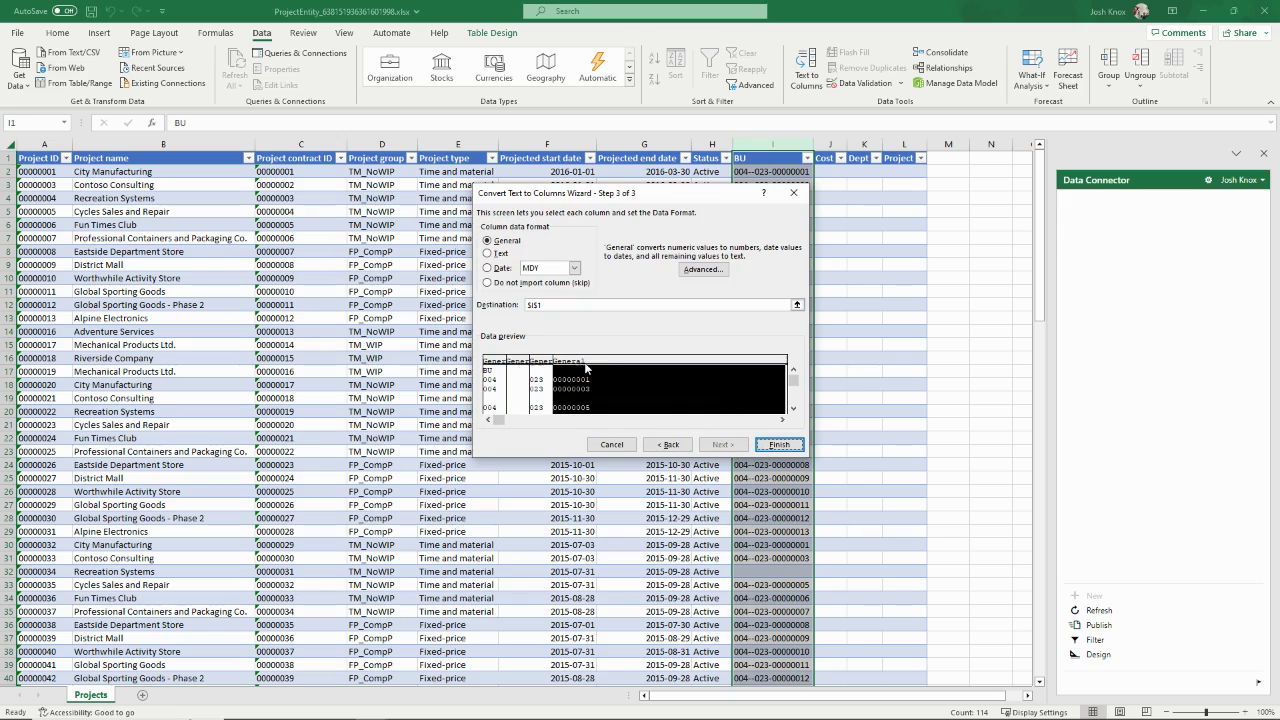
pyautogui.click(776, 445)
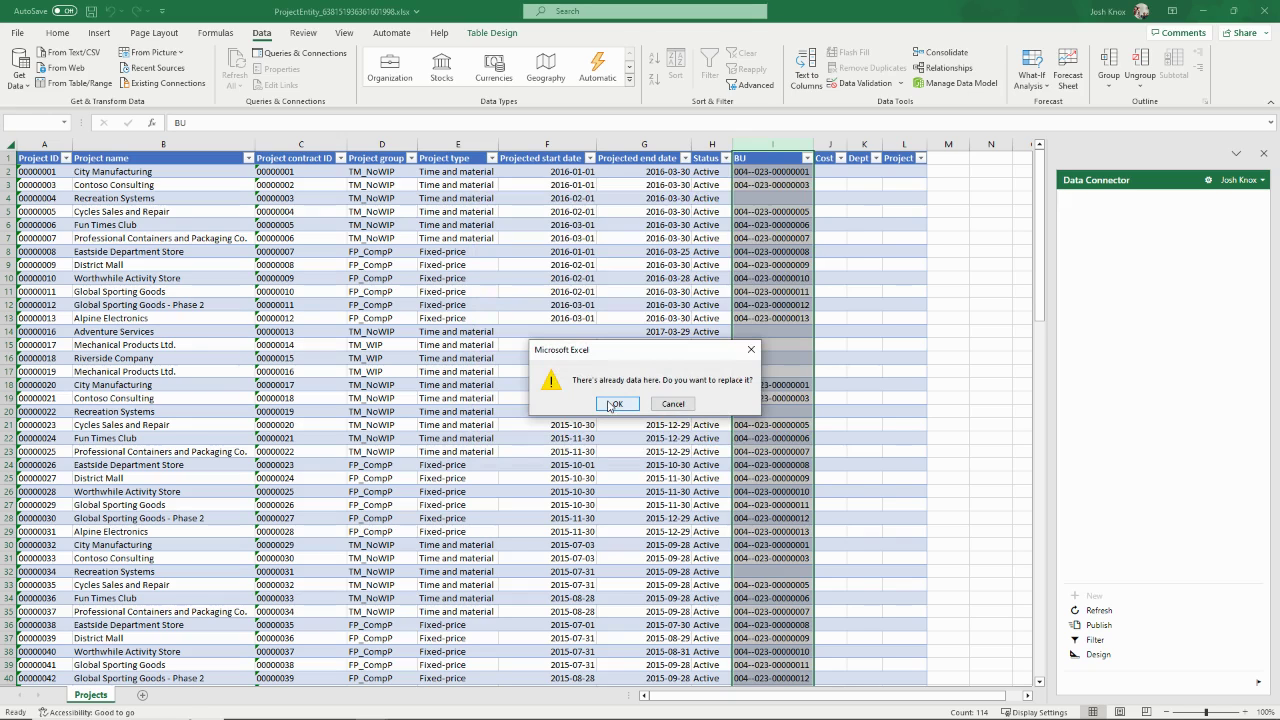
pyautogui.click(612, 404)
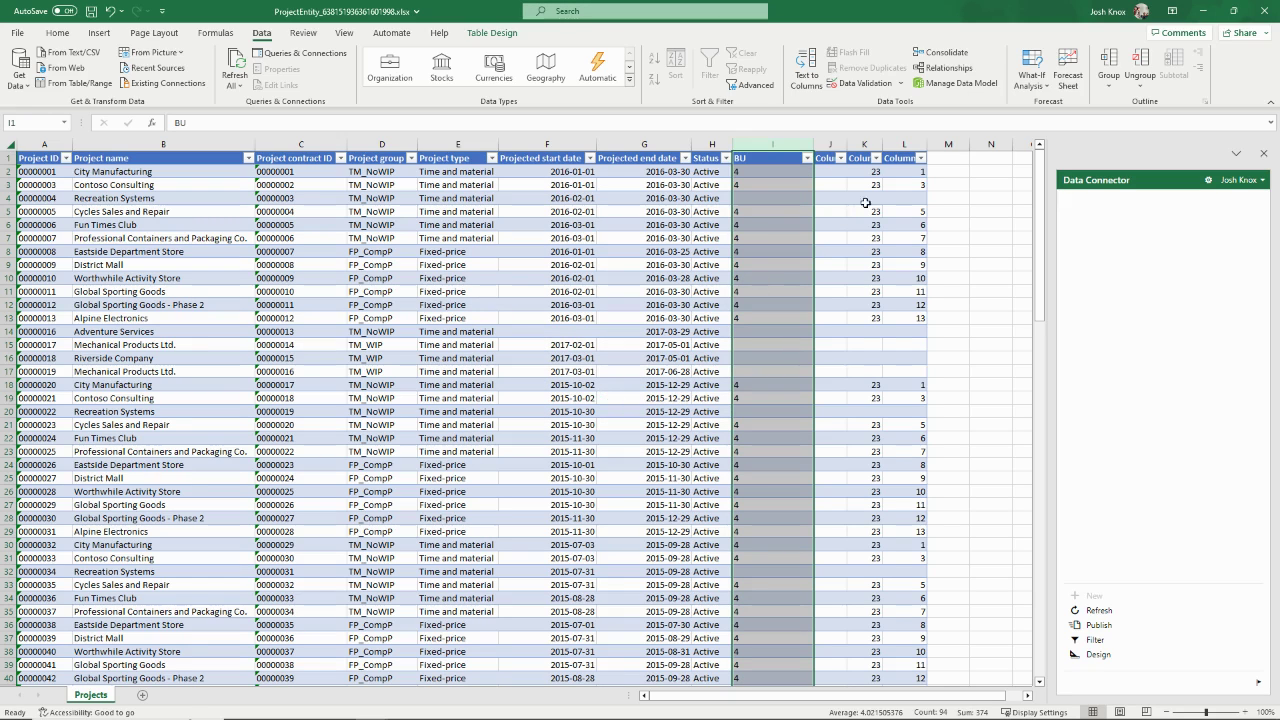
# Step: Format the split dimension columns I to L as Text
pyautogui.click(901, 171)
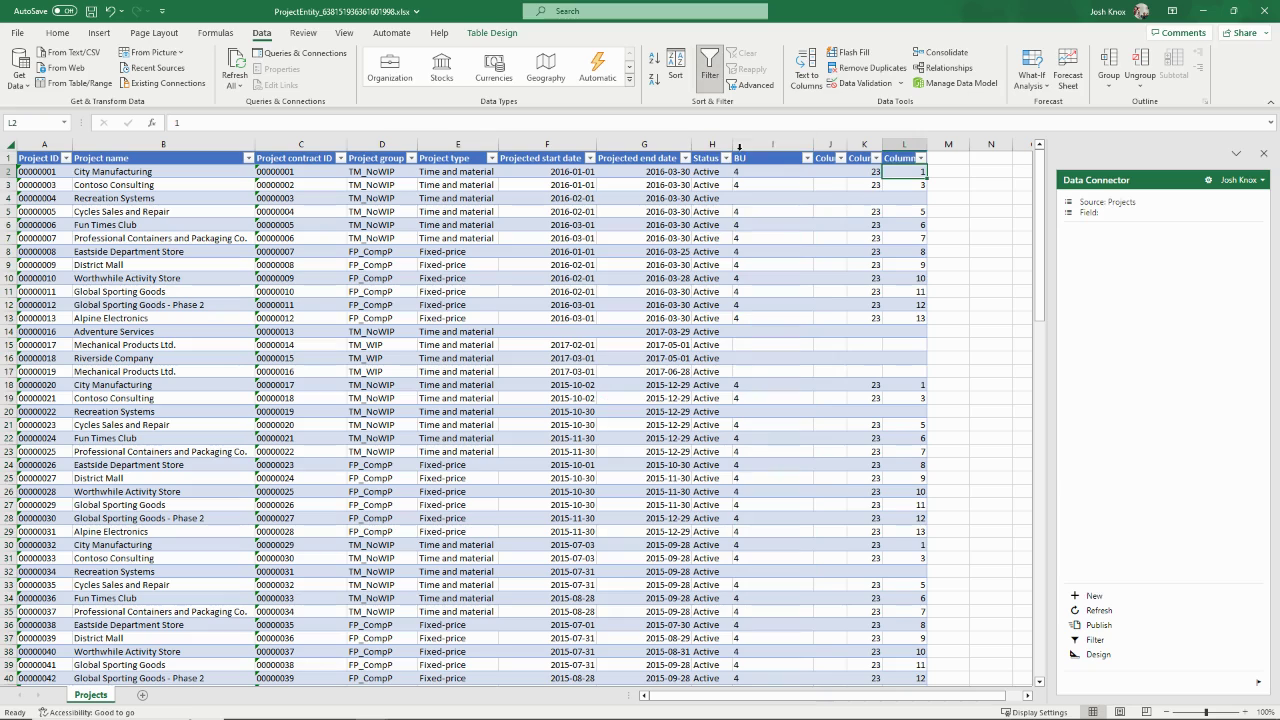
pyautogui.moveTo(772, 144); pyautogui.dragTo(913, 149)
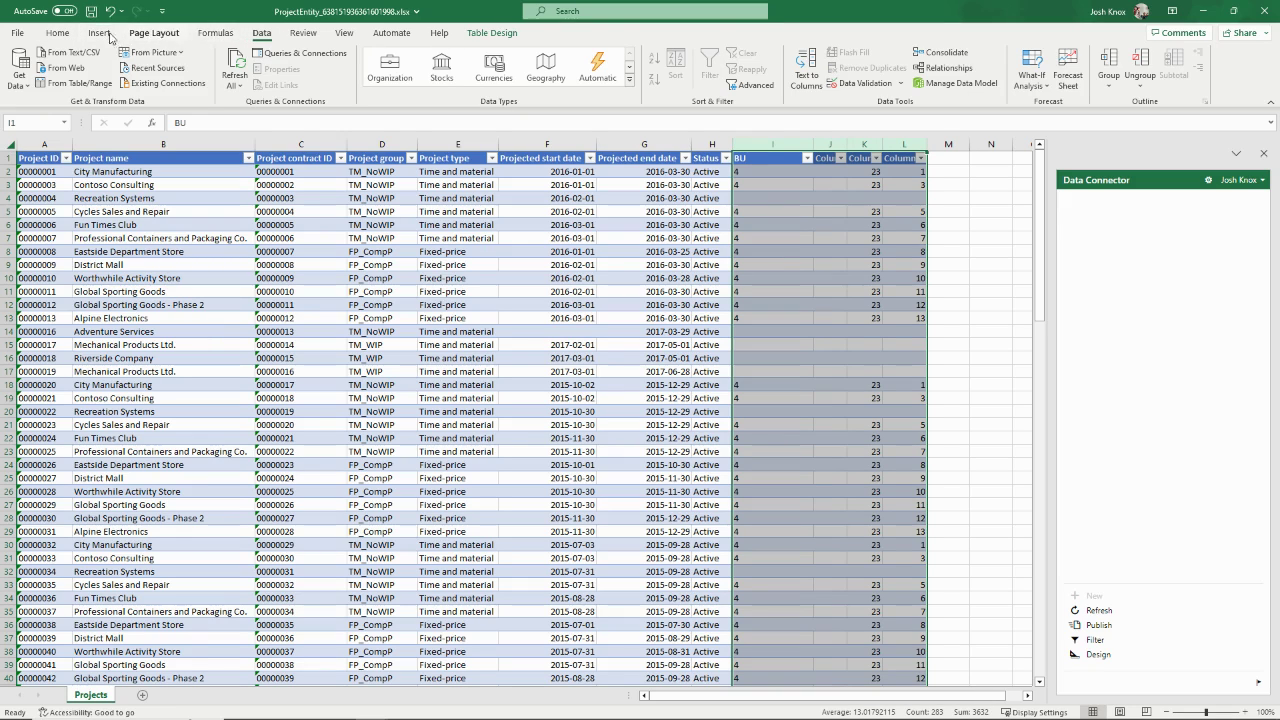
pyautogui.click(62, 35)
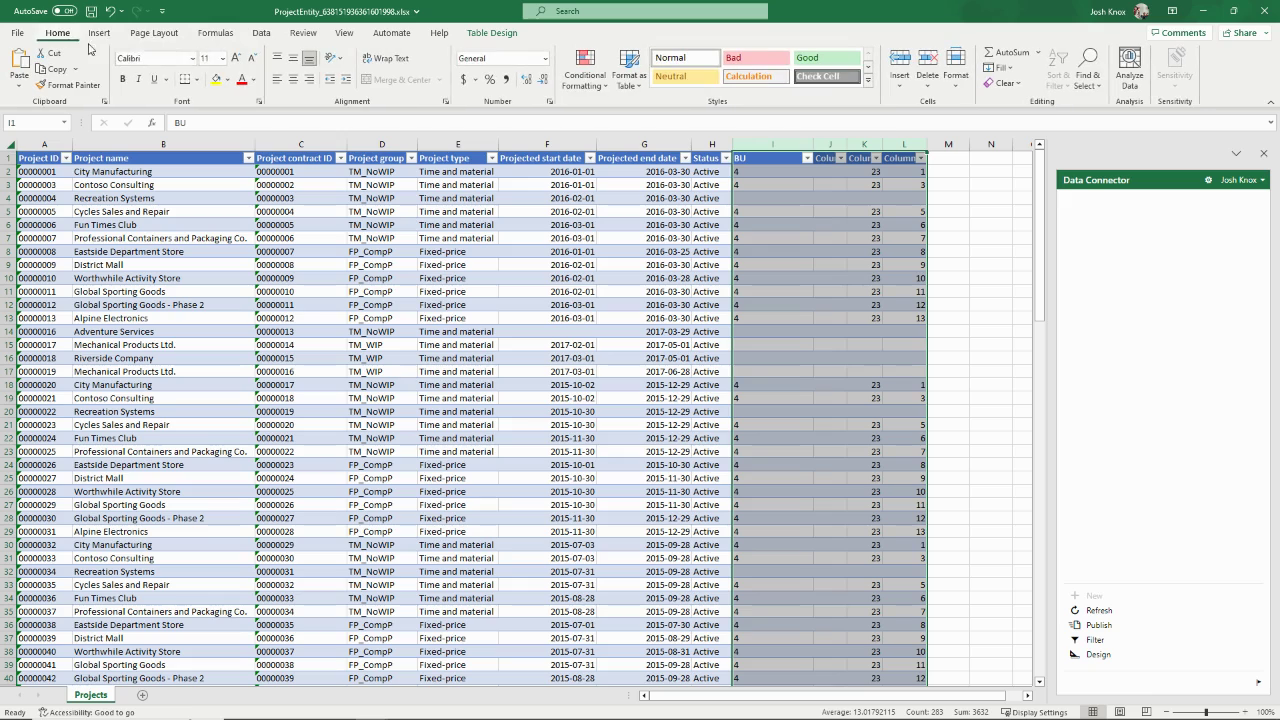
pyautogui.click(545, 58)
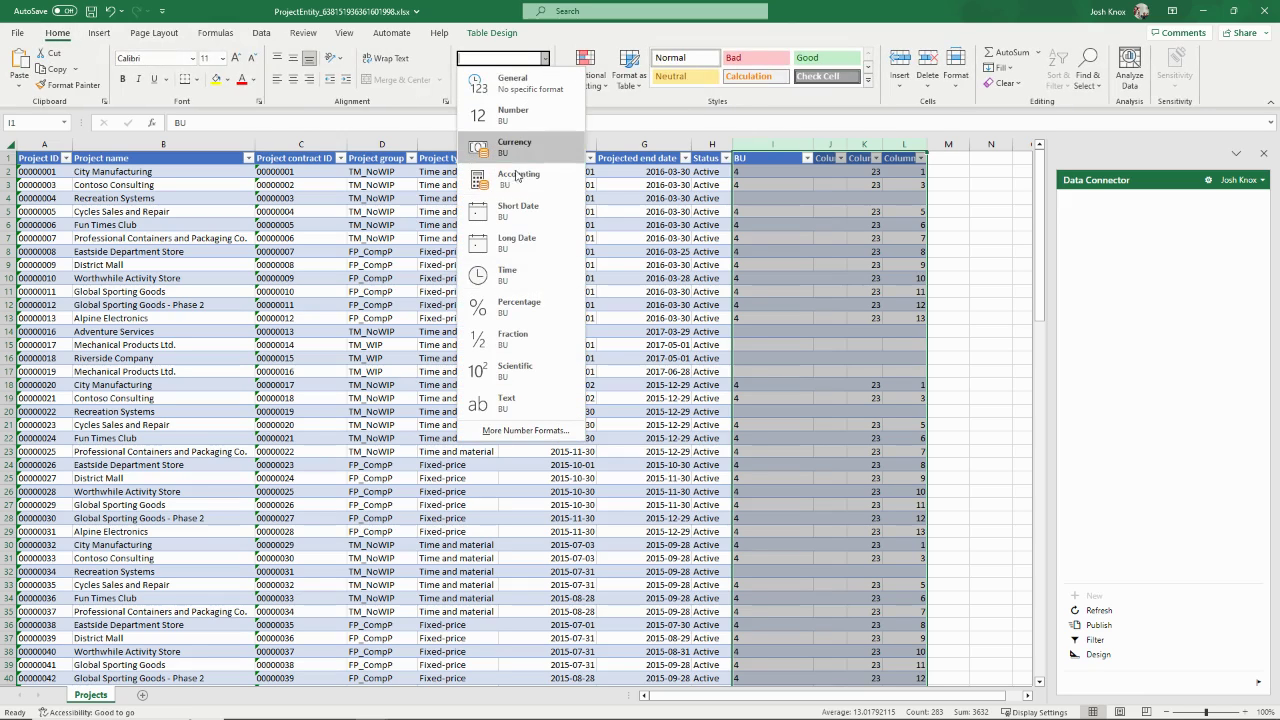
pyautogui.click(527, 405)
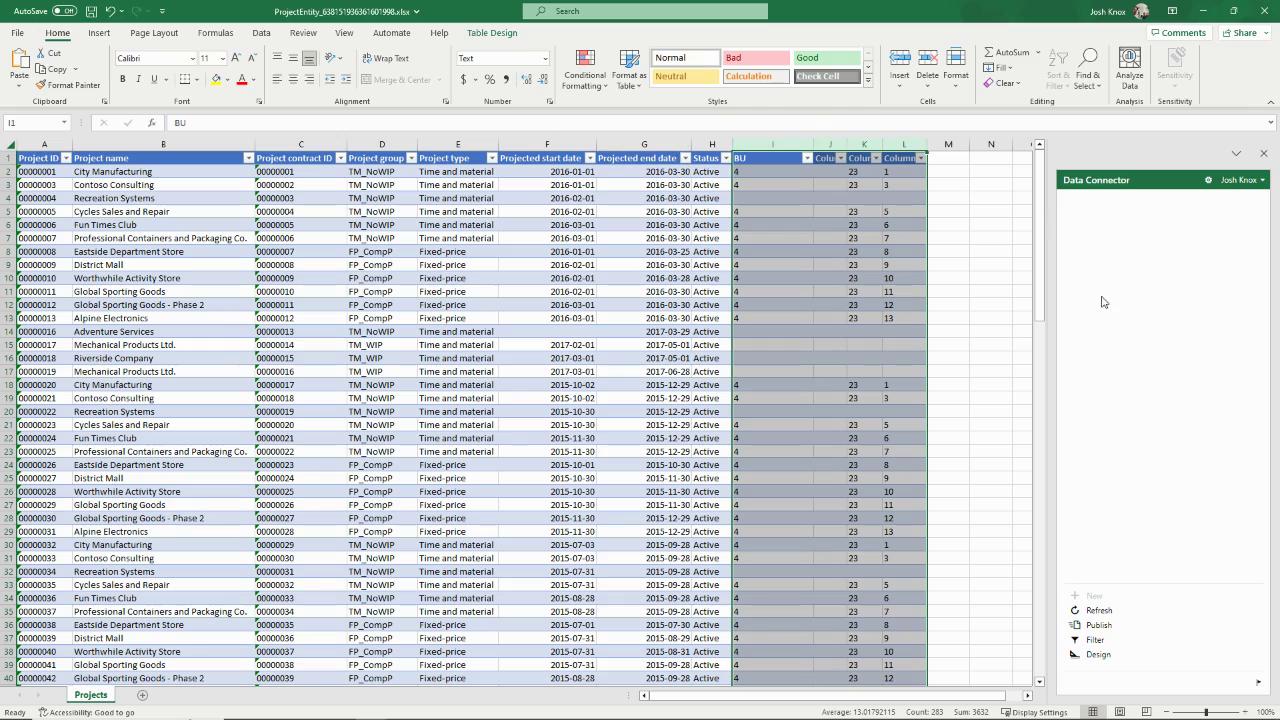
# Step: Refresh the Projects data again, overwriting the workbook changes, and set the number format of columns I to L to General
pyautogui.click(1098, 610)
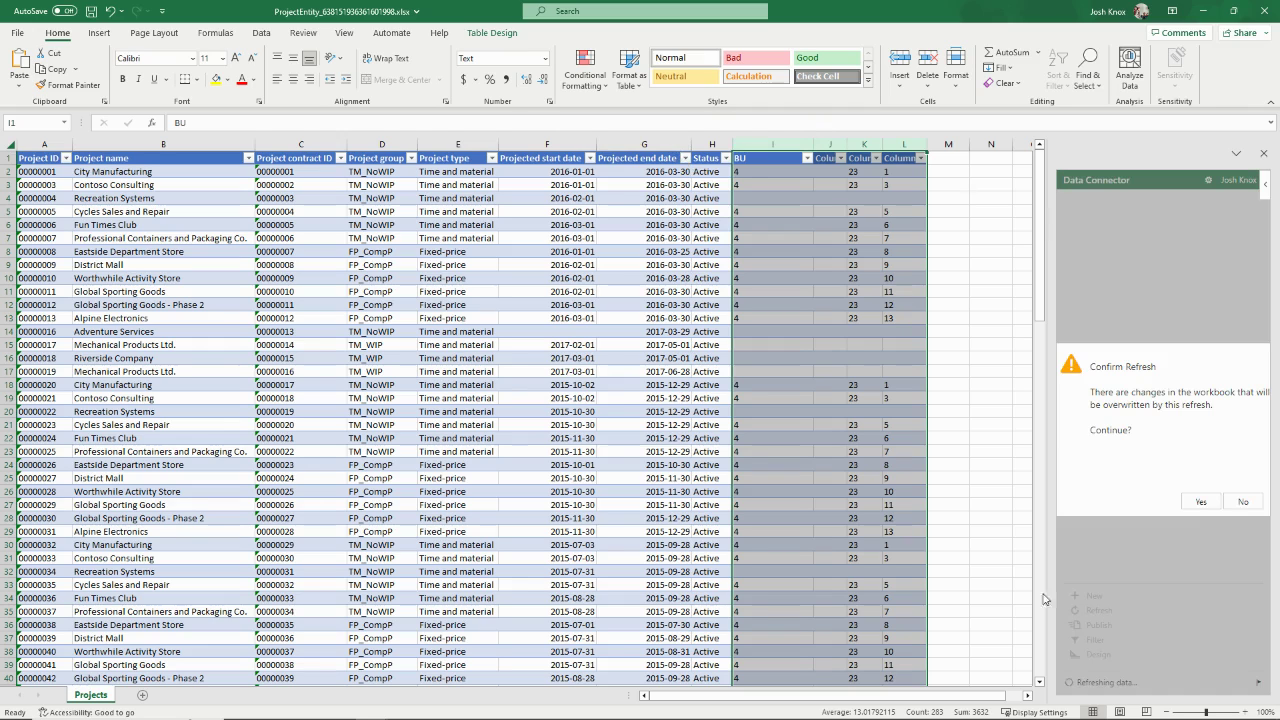
pyautogui.click(1201, 502)
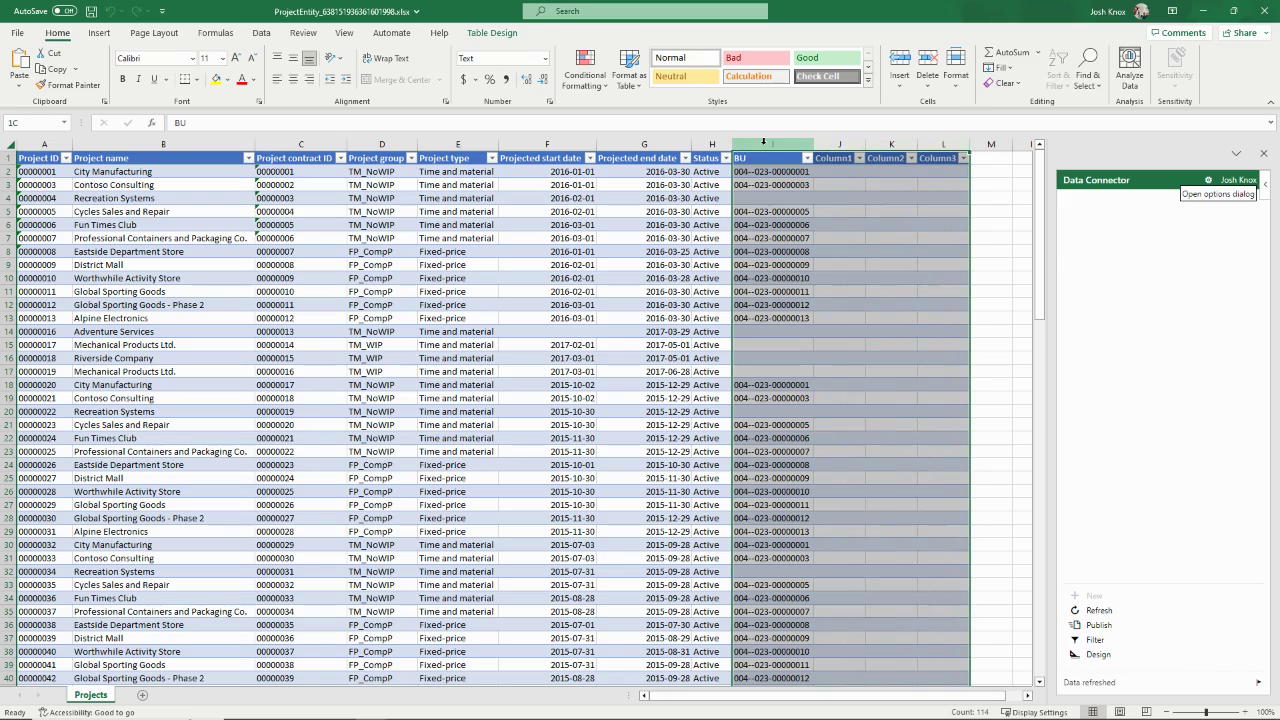
pyautogui.click(763, 145)
pyautogui.moveTo(806, 147); pyautogui.dragTo(943, 146)
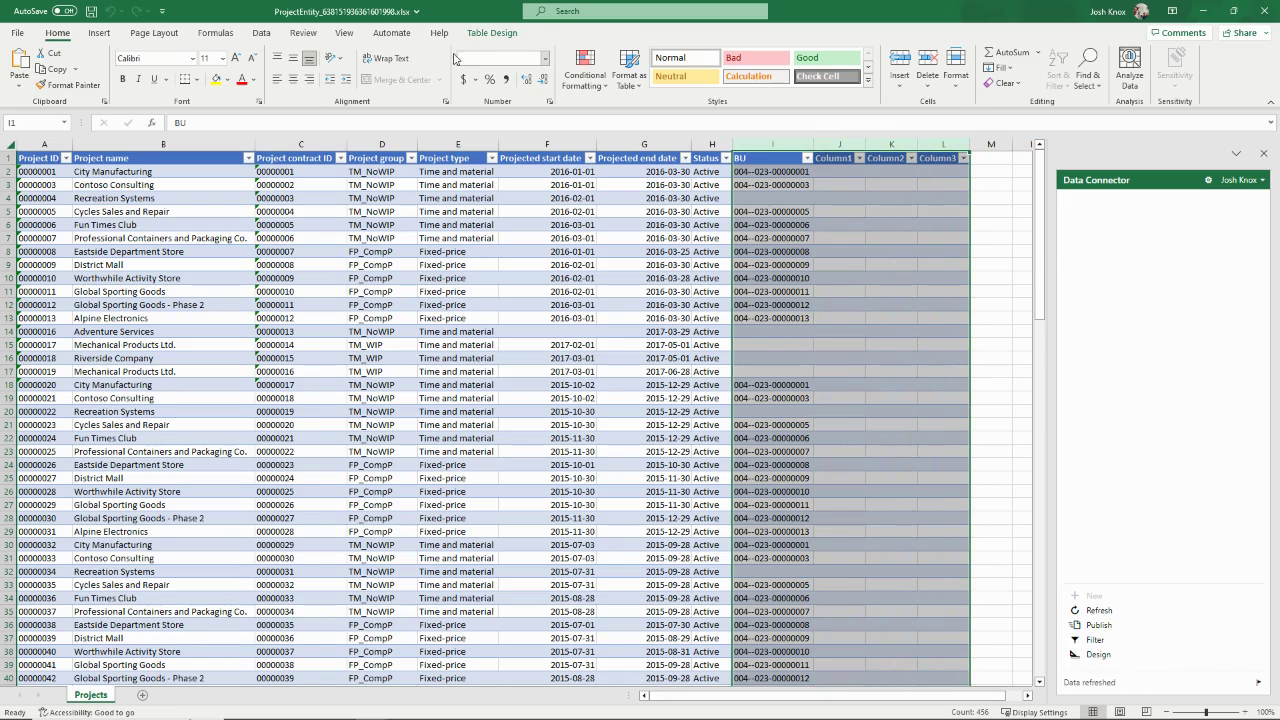
pyautogui.click(545, 61)
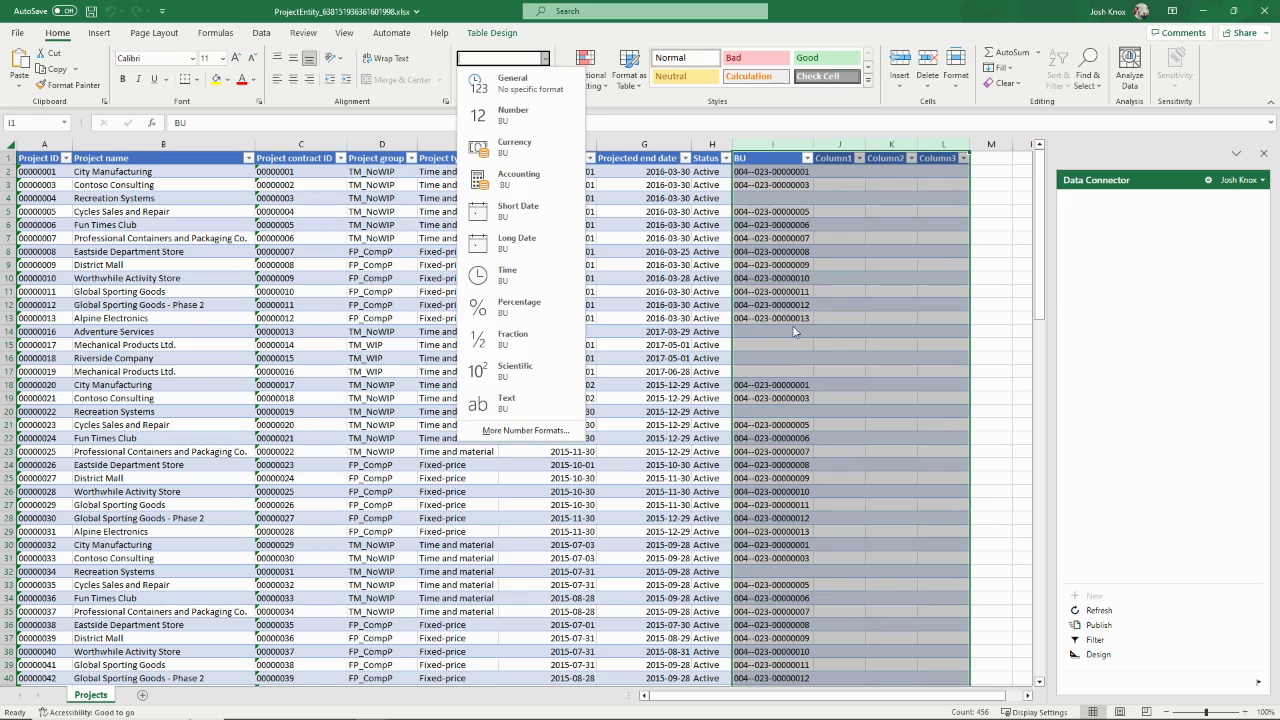
pyautogui.click(514, 93)
# Step: Split the refreshed dimension values in column I again by hyphen into columns I to L, replacing the existing data
pyautogui.click(760, 142)
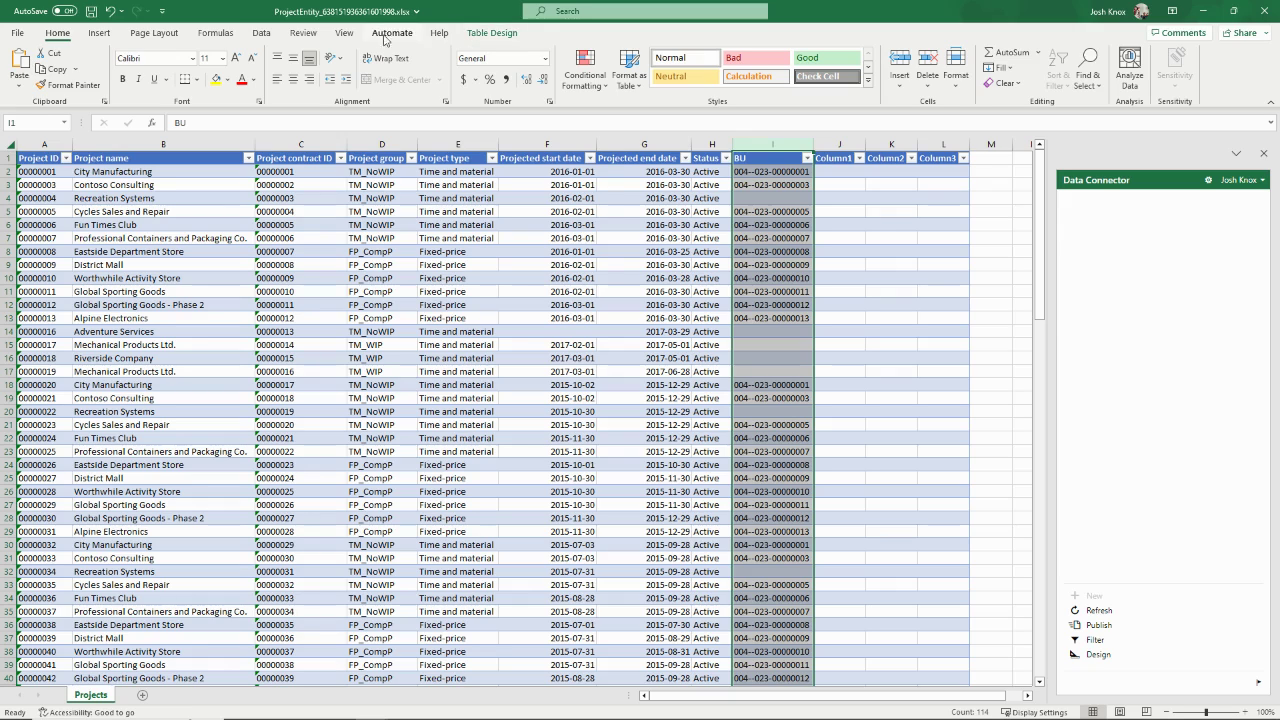
pyautogui.click(262, 35)
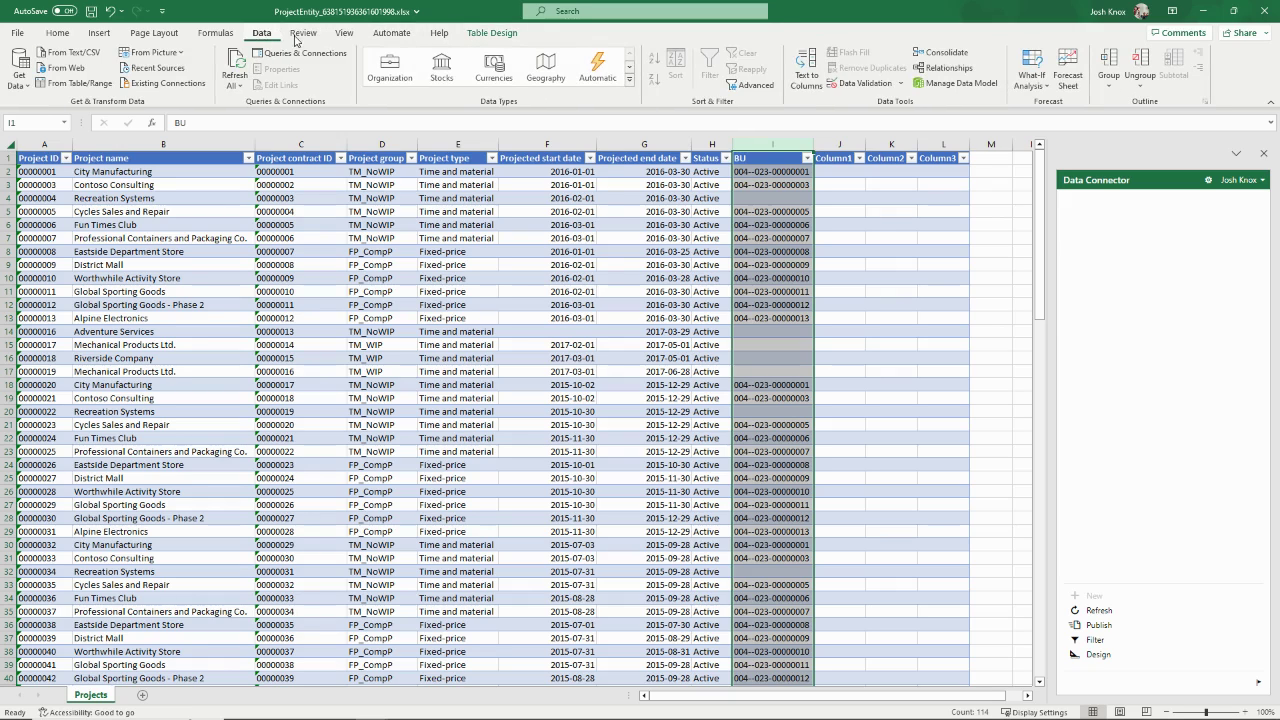
pyautogui.click(806, 66)
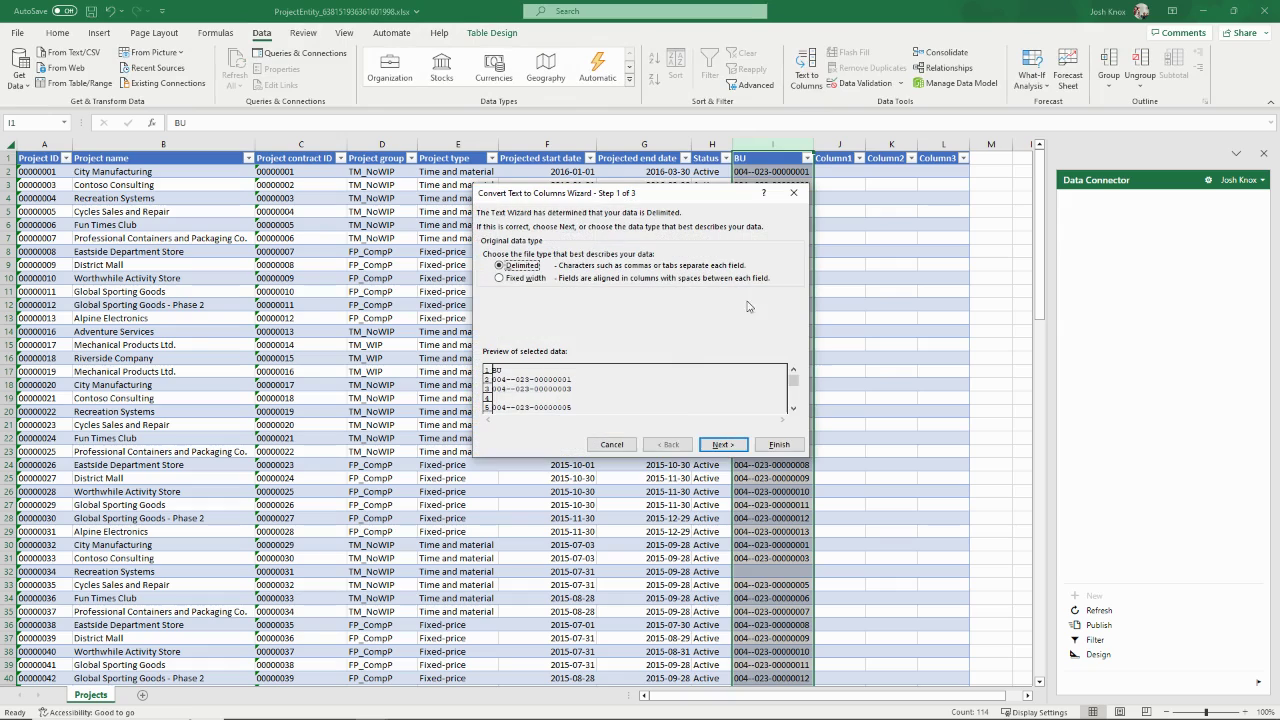
pyautogui.click(713, 446)
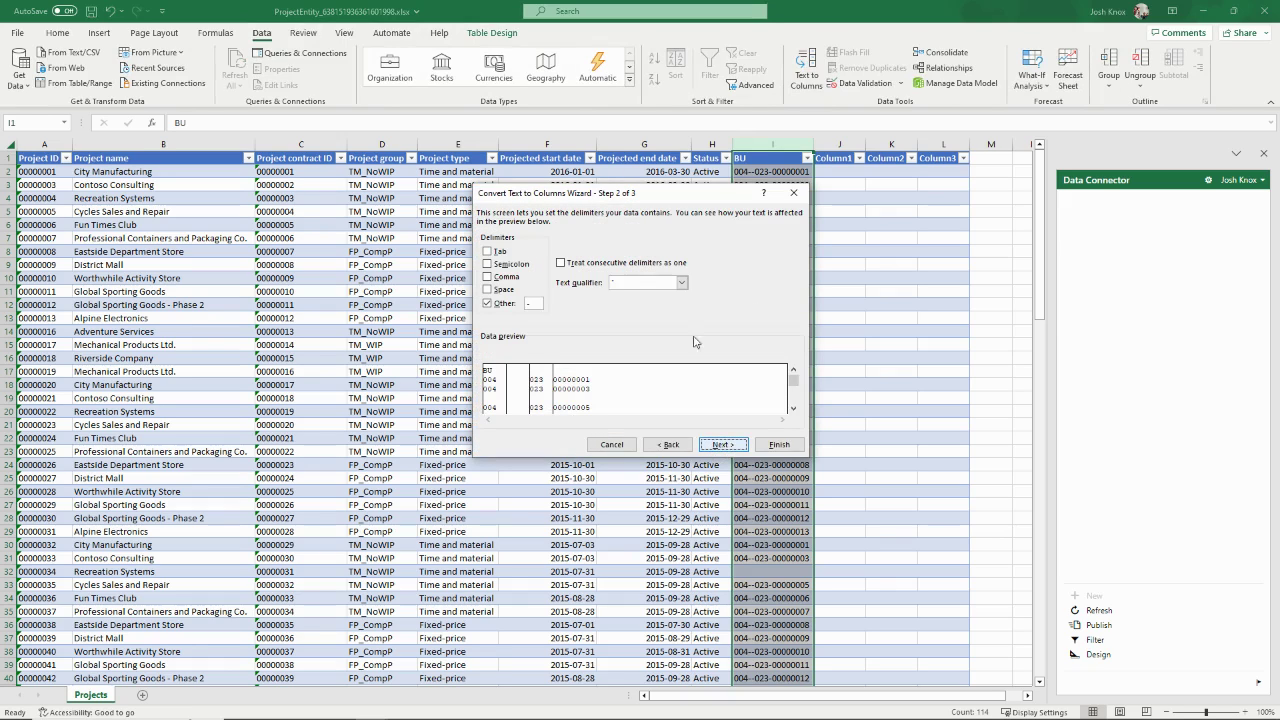
pyautogui.click(683, 285)
pyautogui.click(706, 289)
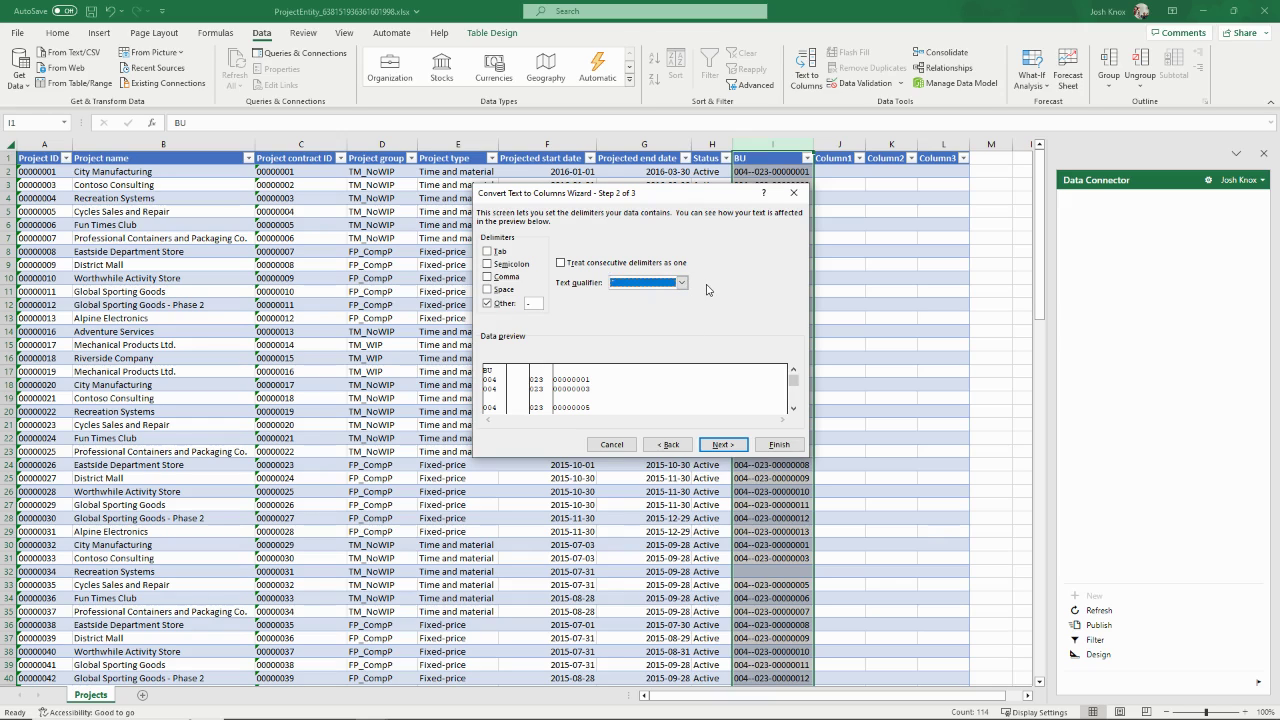
pyautogui.click(779, 444)
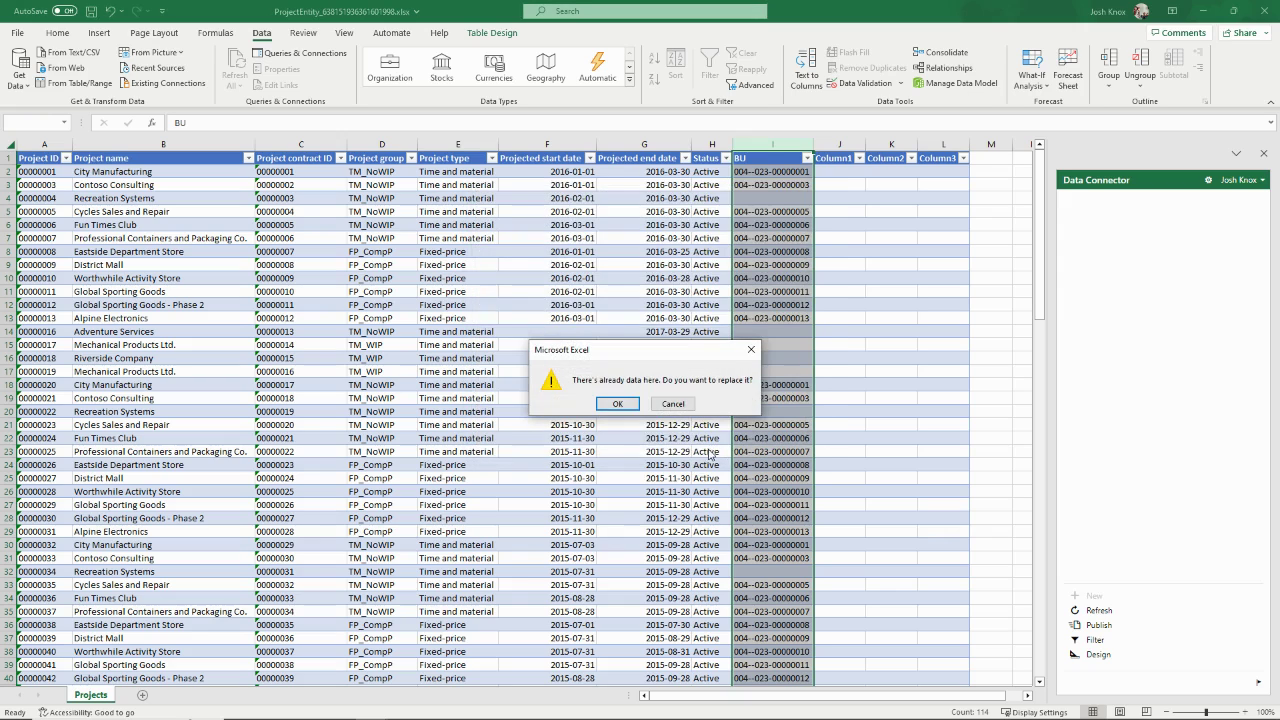
pyautogui.click(617, 403)
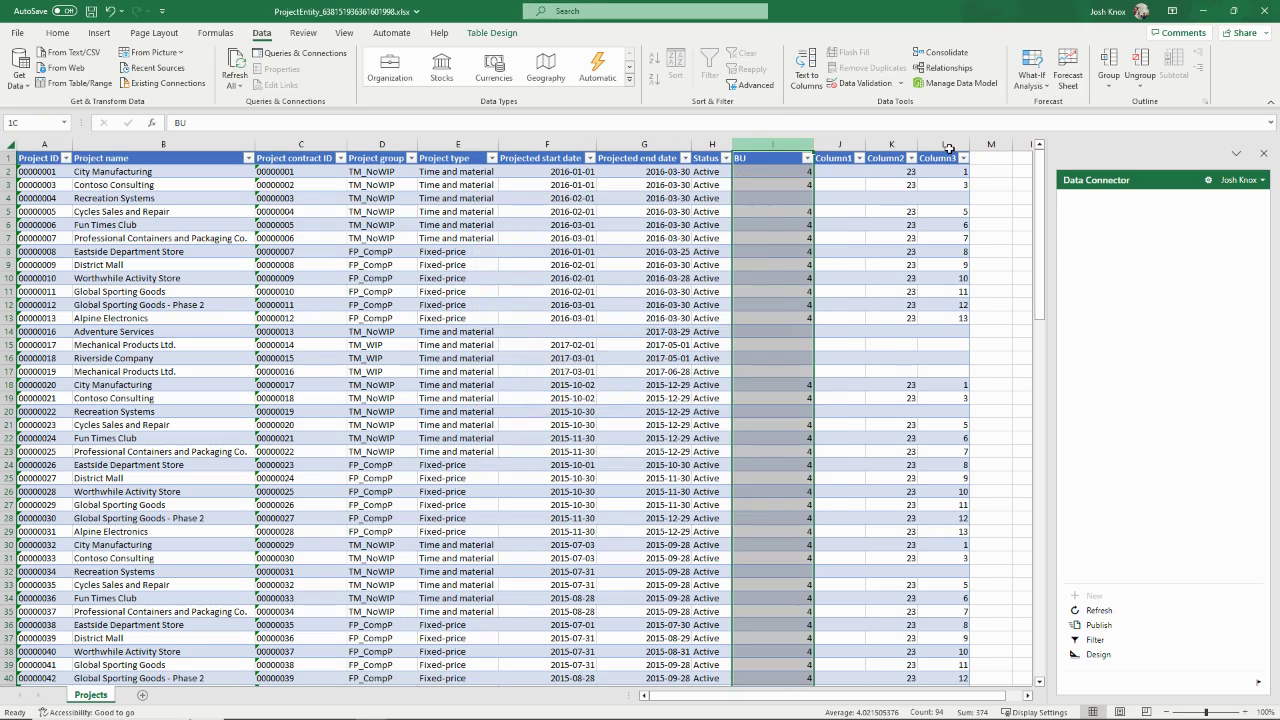
# Step: Compare the split project values in column L with the project IDs in column A
pyautogui.keyDown('shift'); pyautogui.click(944, 146); pyautogui.keyUp('shift')
pyautogui.click(57, 32)
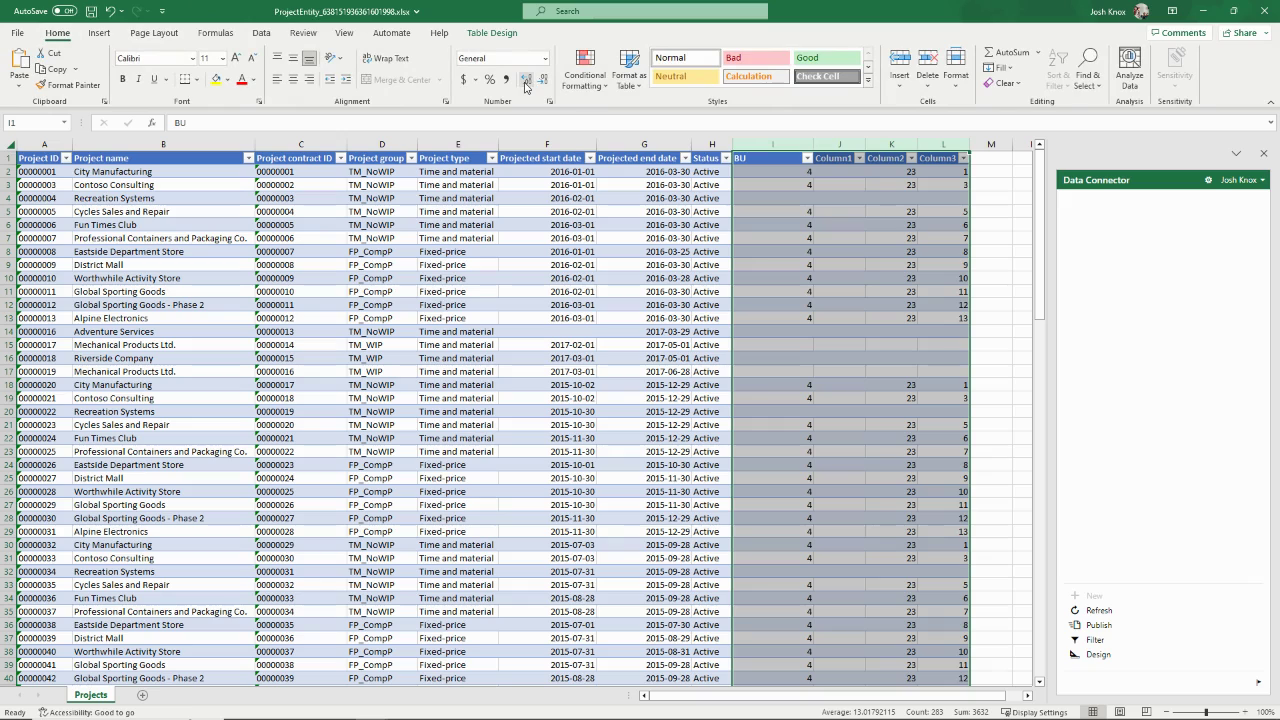
pyautogui.click(811, 253)
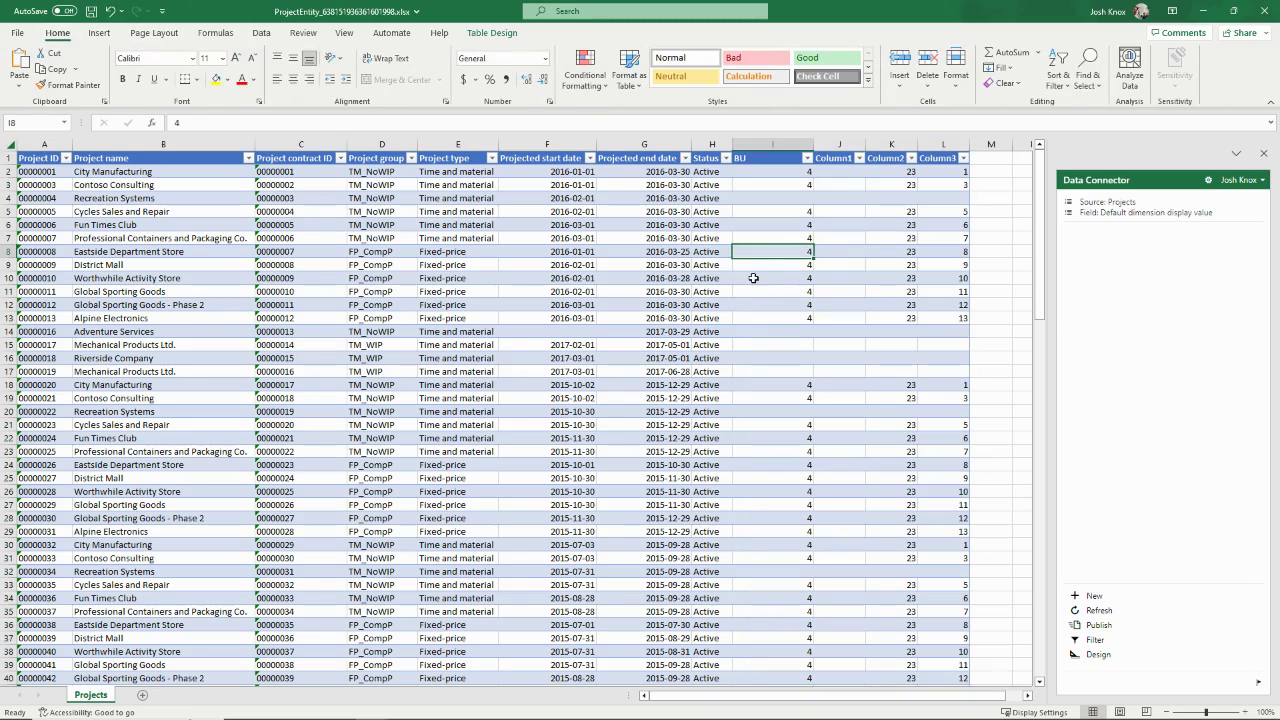
pyautogui.click(46, 316)
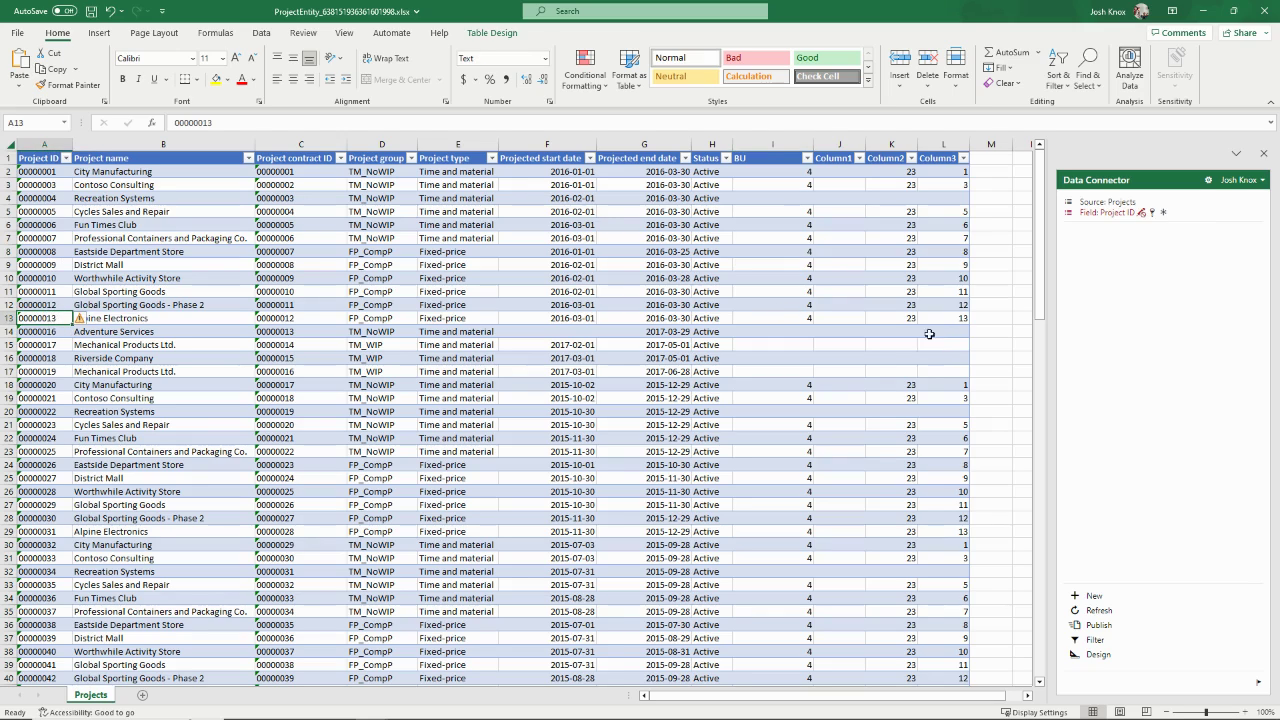
pyautogui.click(955, 317)
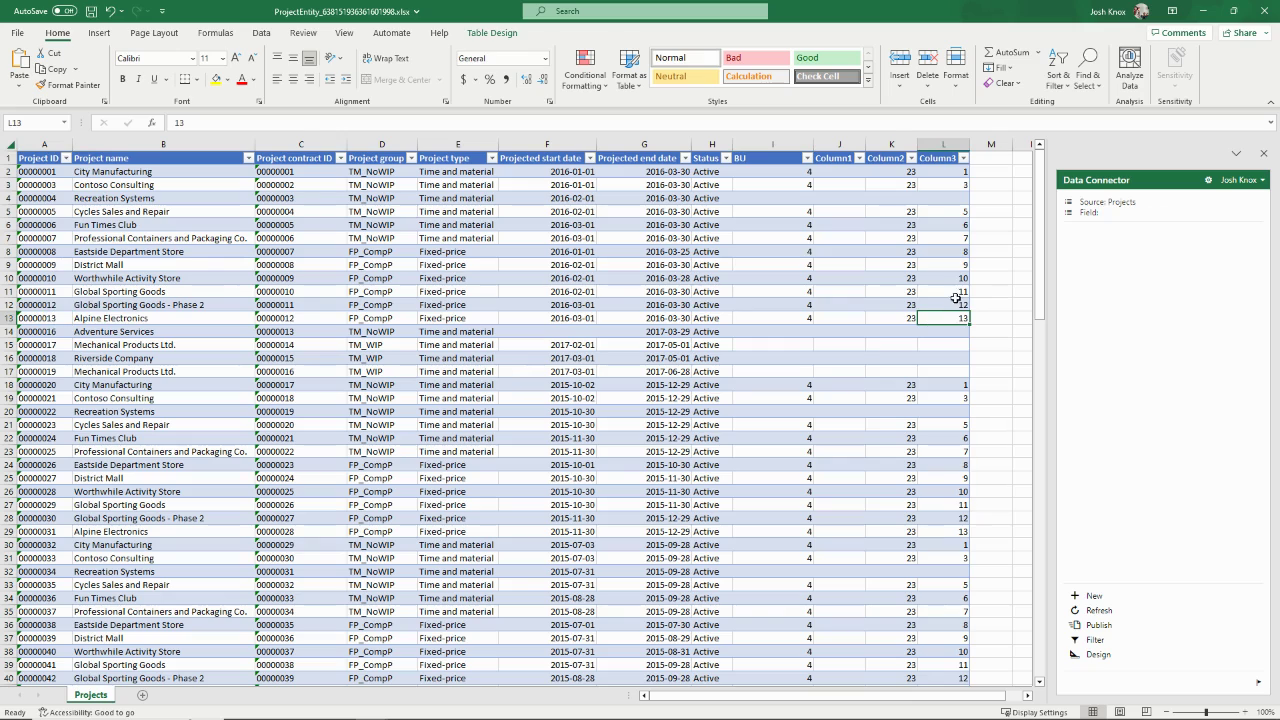
pyautogui.moveTo(952, 172); pyautogui.dragTo(939, 412)
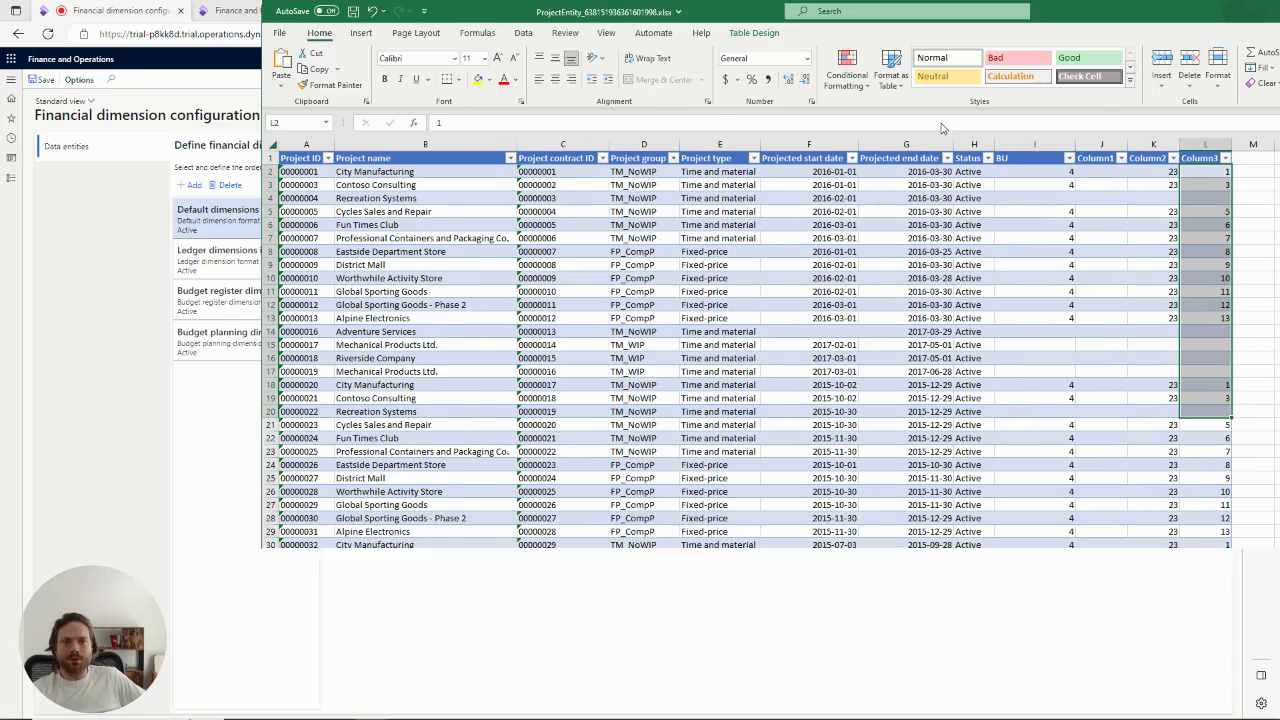
# Step: Switch to Finance and Operations in the browser and examine the hyphen separators in the Default dimensions integration format
pyautogui.hotkey('alt', 'Tab')
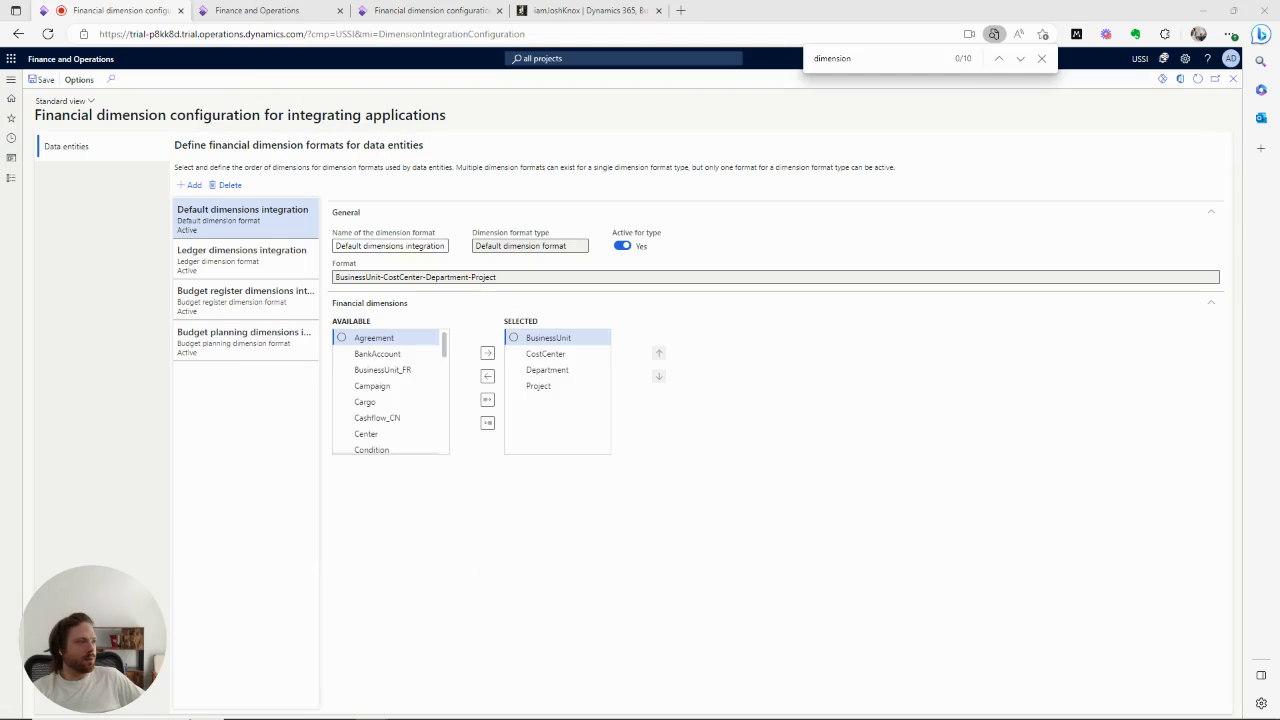
pyautogui.click(1041, 58)
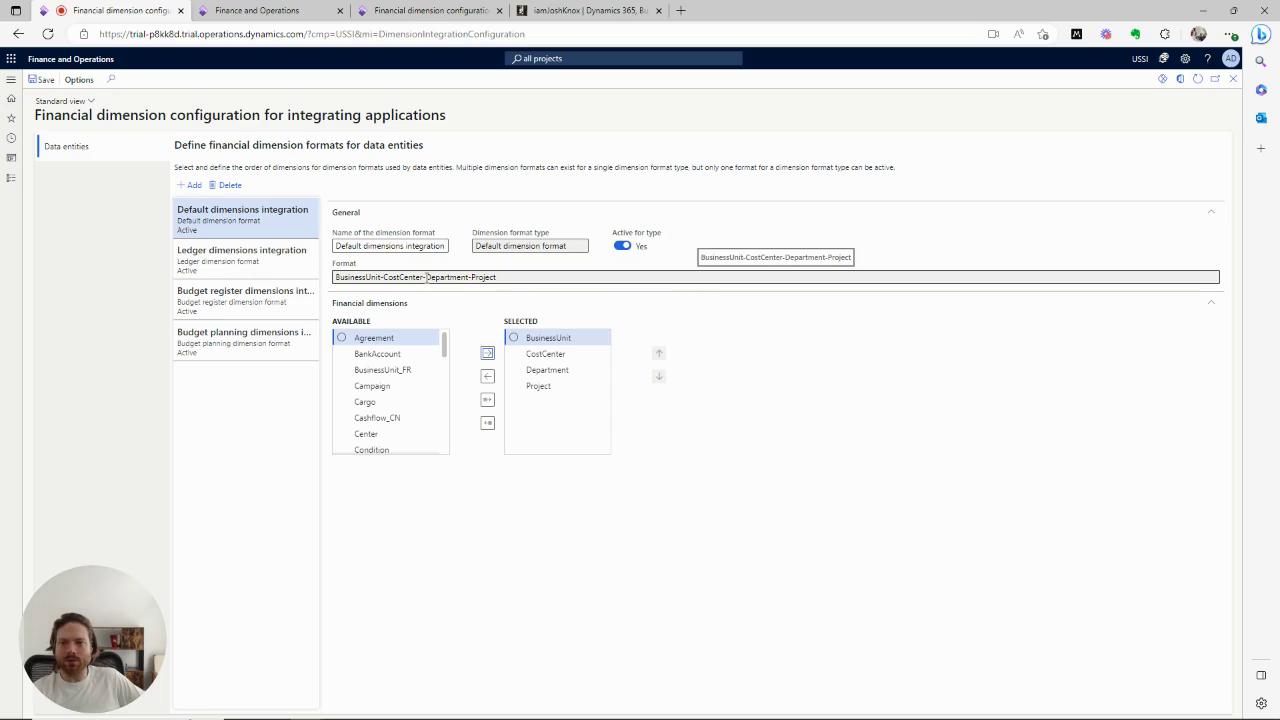
pyautogui.click(381, 277)
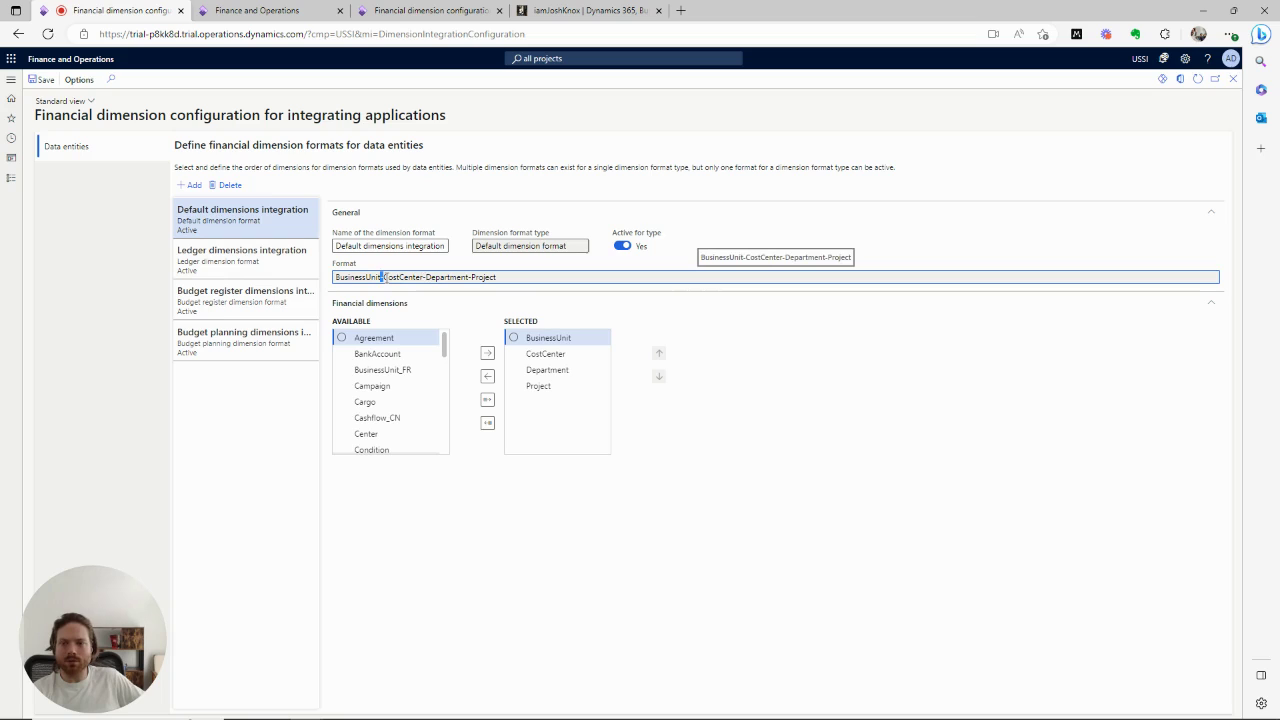
pyautogui.moveTo(423, 277); pyautogui.dragTo(431, 277)
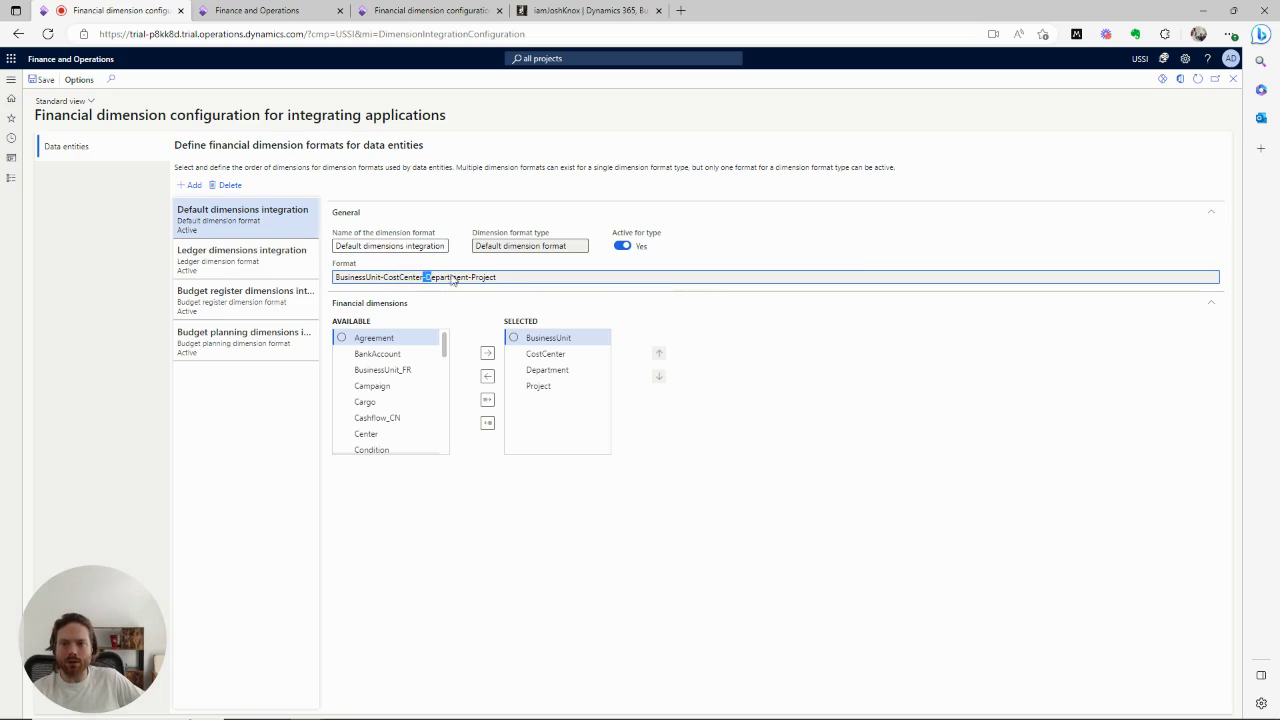
pyautogui.click(476, 278)
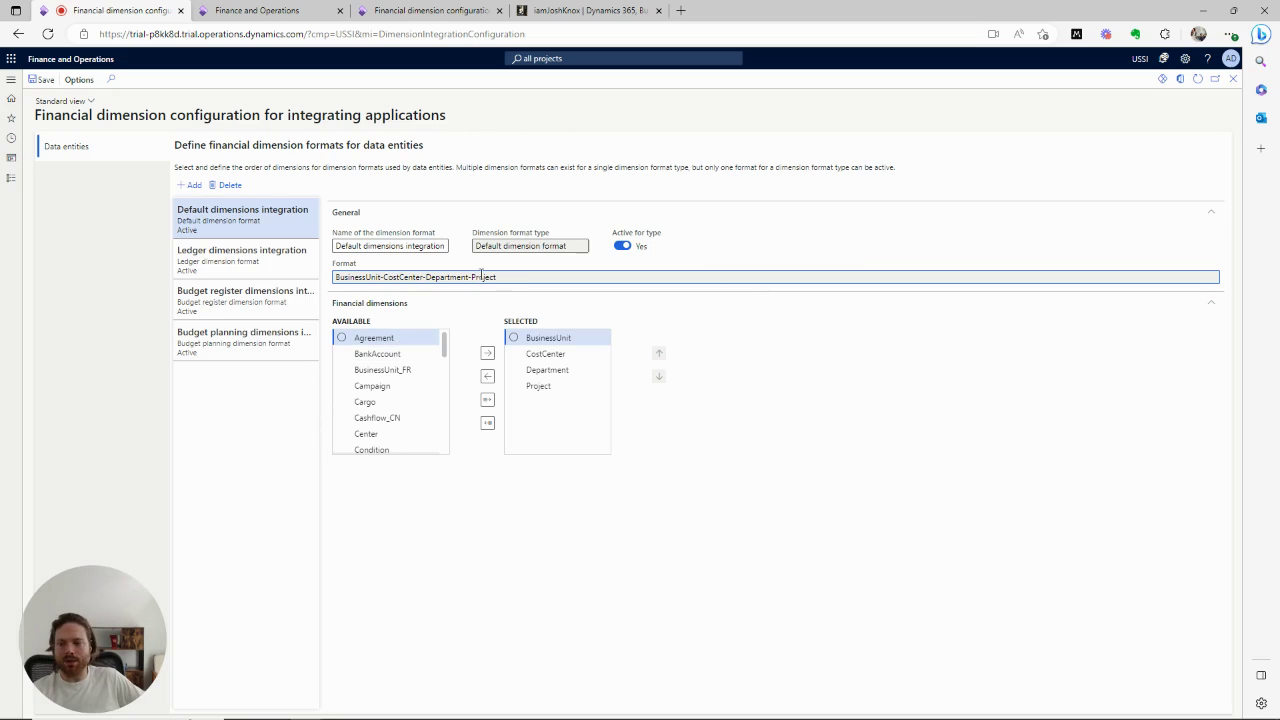
# Step: Find "param" among the General ledger module's links and open the General ledger parameters page
pyautogui.click(12, 180)
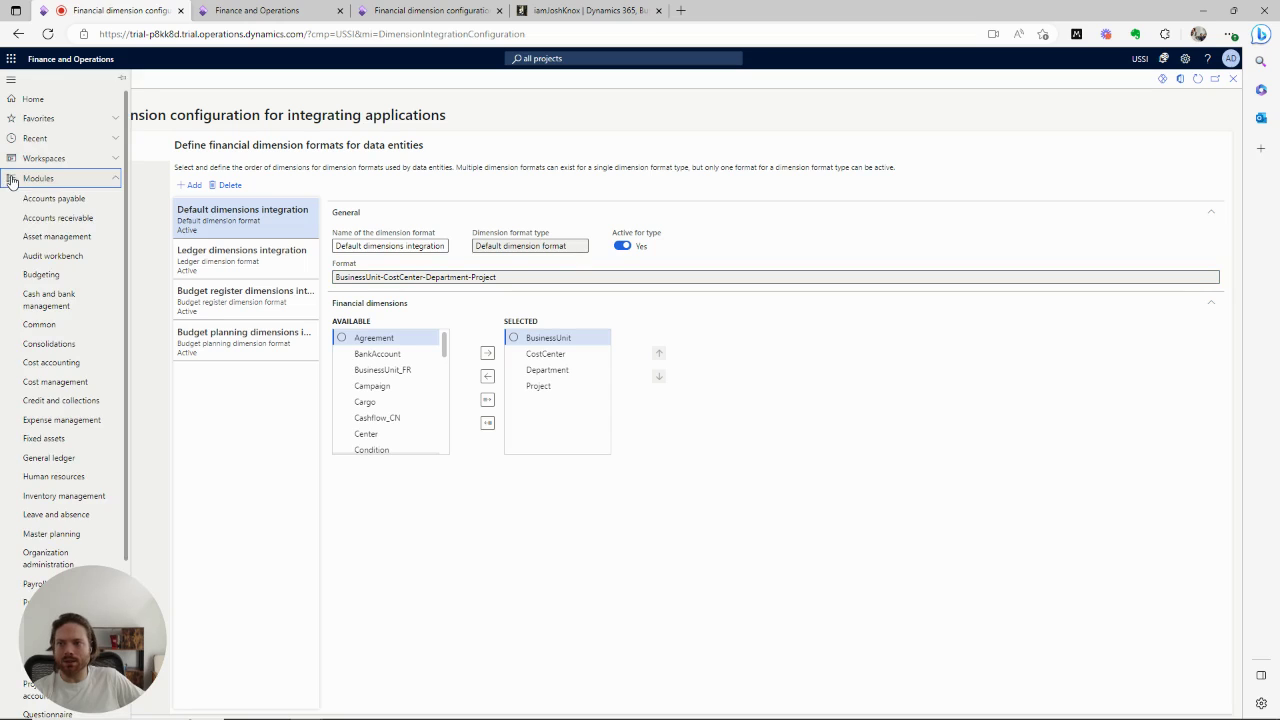
pyautogui.scroll(-3, 60, 360)
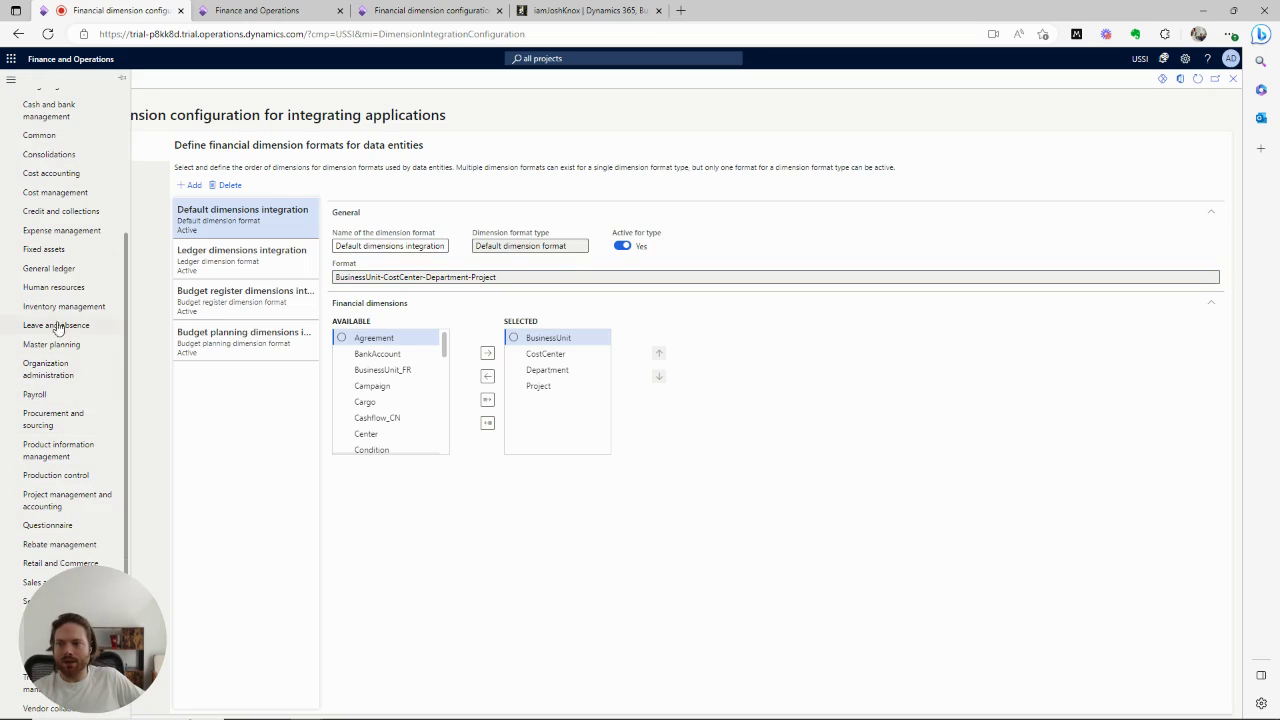
pyautogui.click(62, 270)
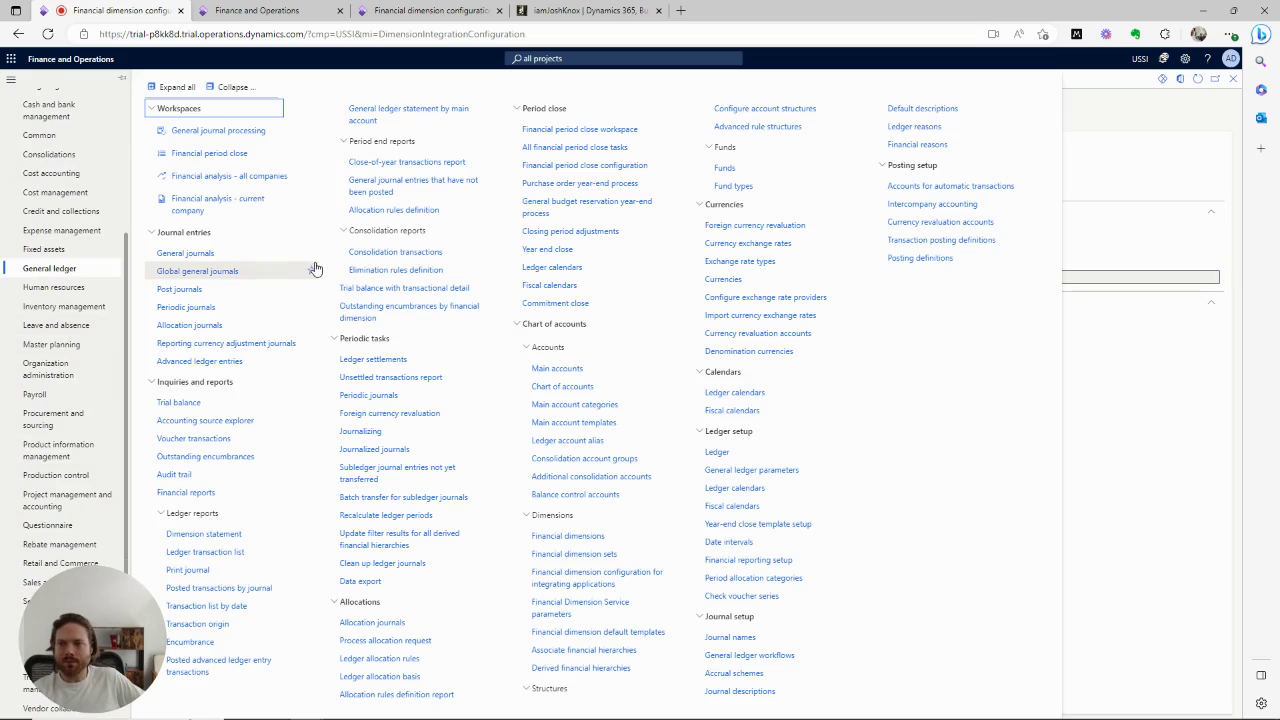
pyautogui.hotkey('ctrl', 'f')
pyautogui.write('para')
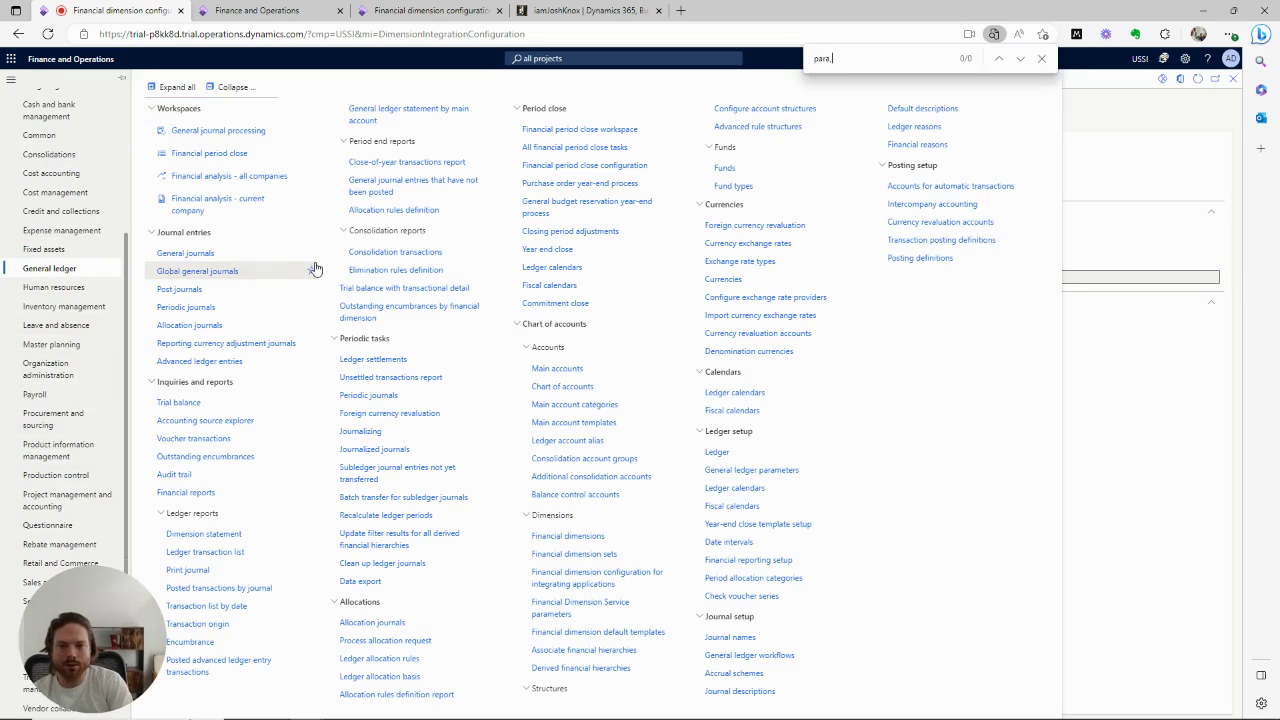
pyautogui.write('m')
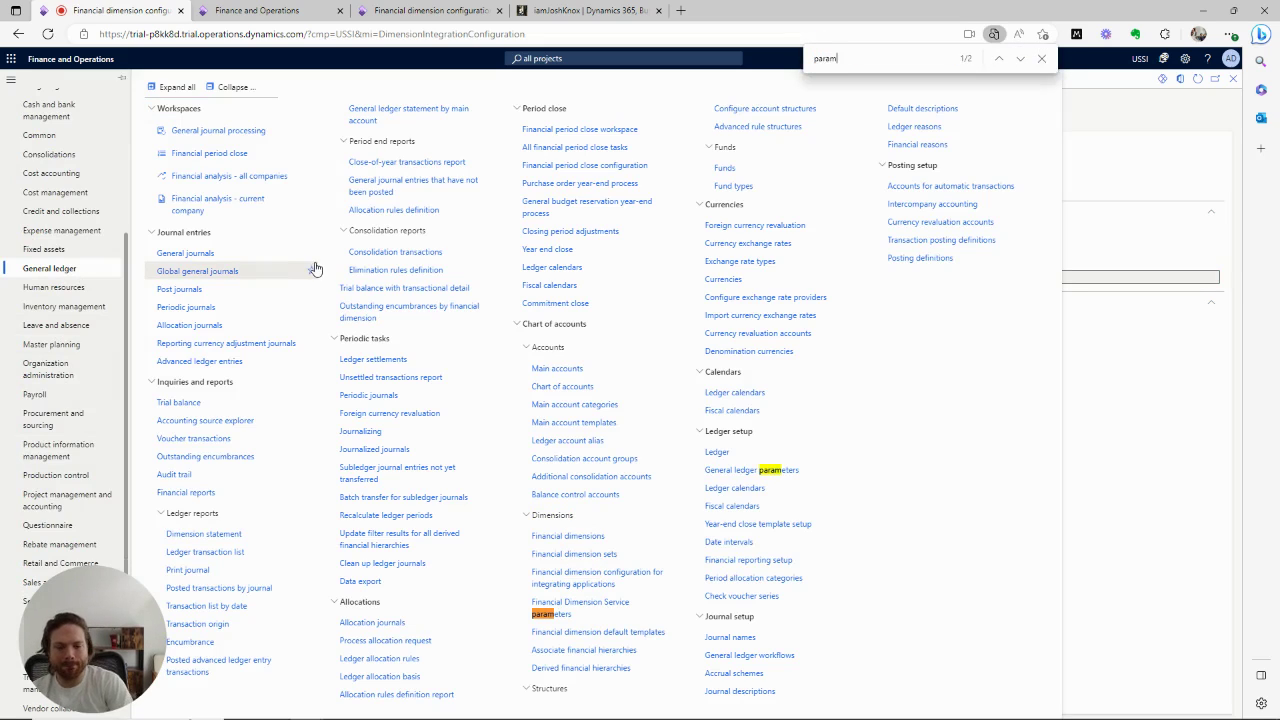
pyautogui.click(717, 473)
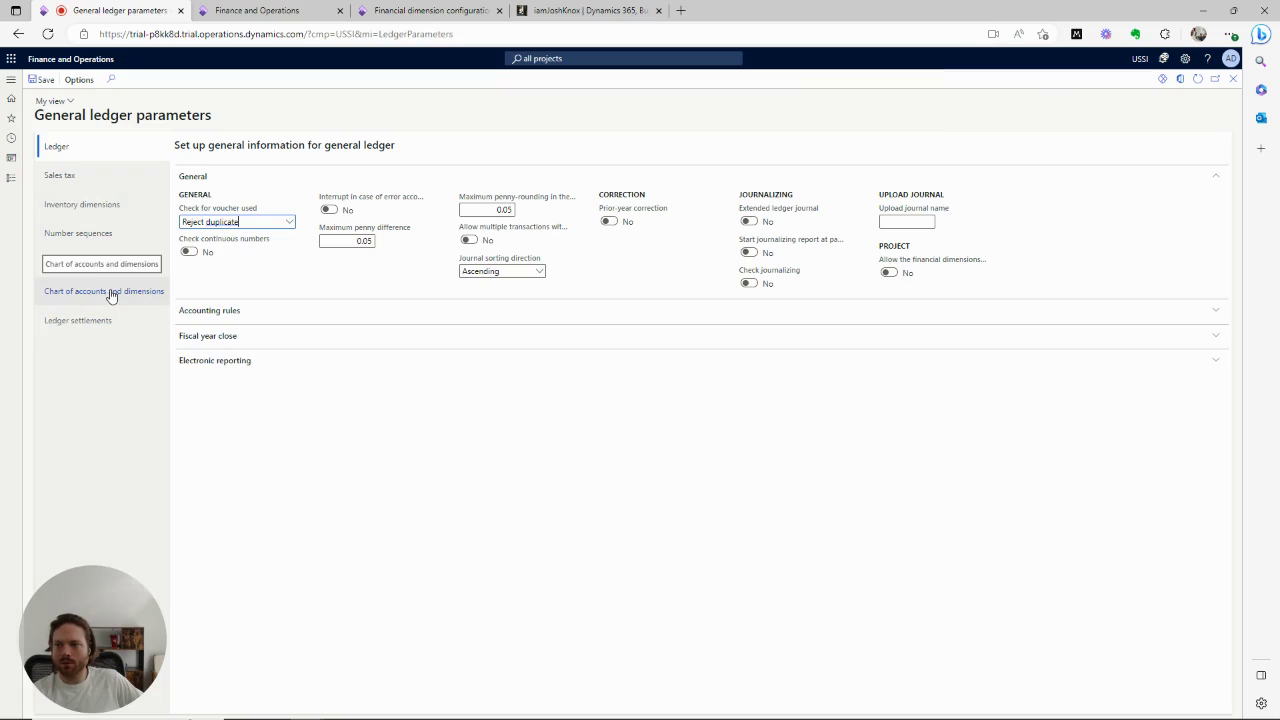
# Step: Review the available dimension segment delimiters in the chart of accounts and dimensions parameters, leaving without modifying the delimiter
pyautogui.click(111, 295)
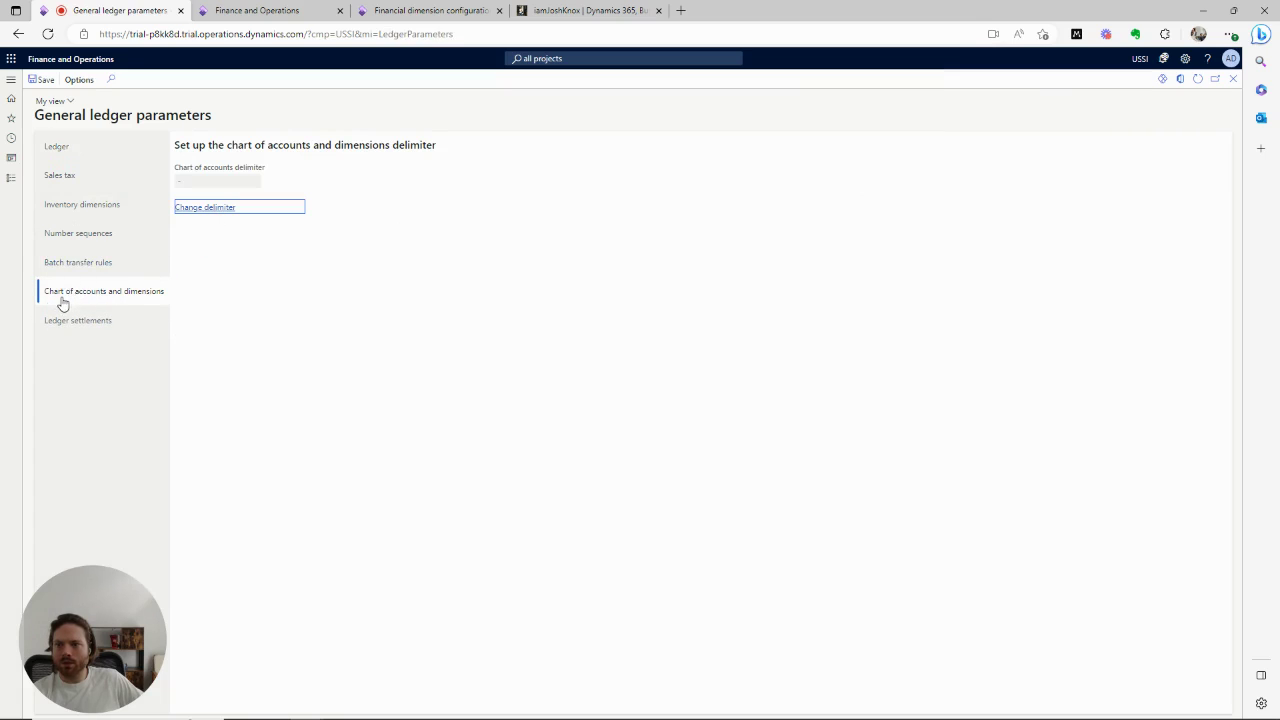
pyautogui.click(211, 212)
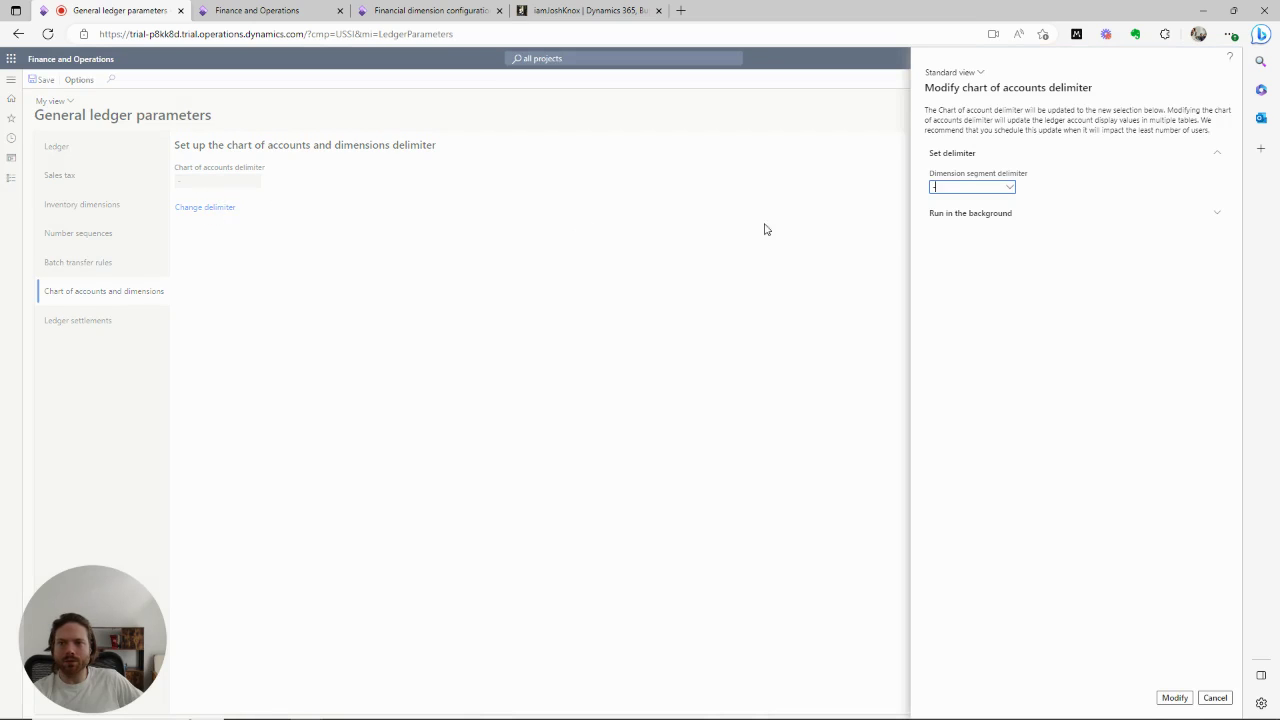
pyautogui.click(1010, 188)
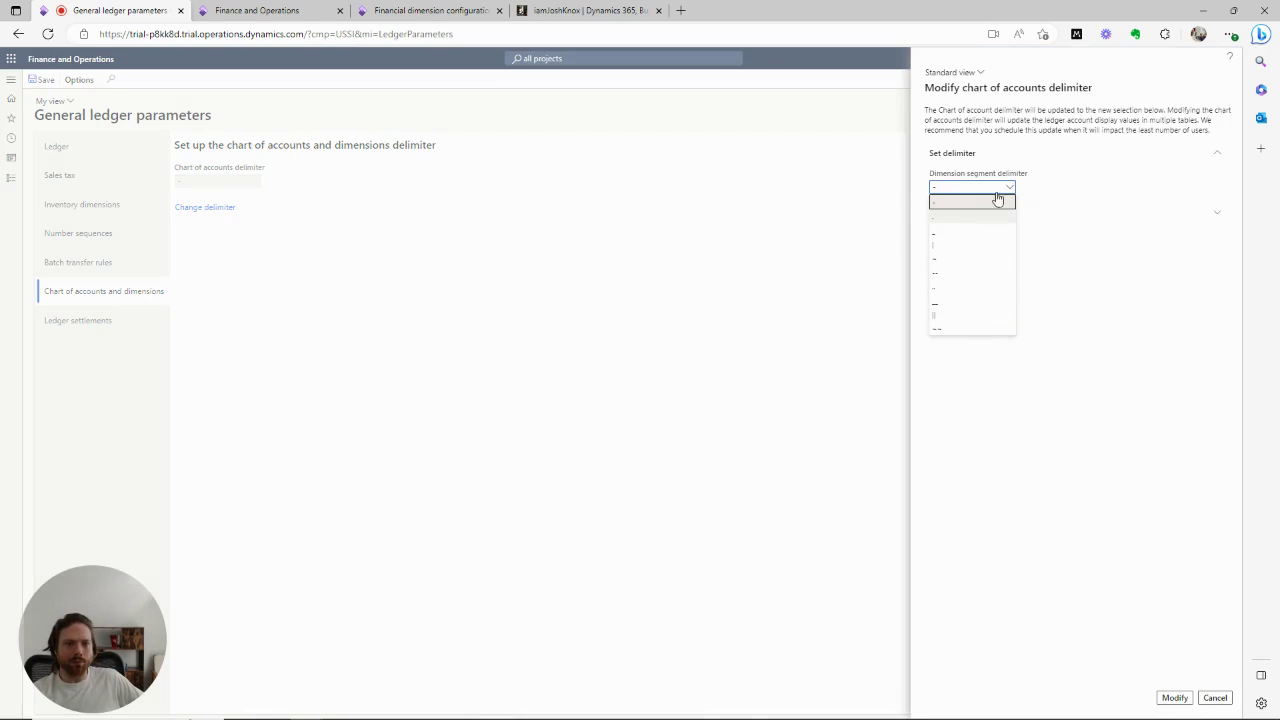
pyautogui.click(1069, 255)
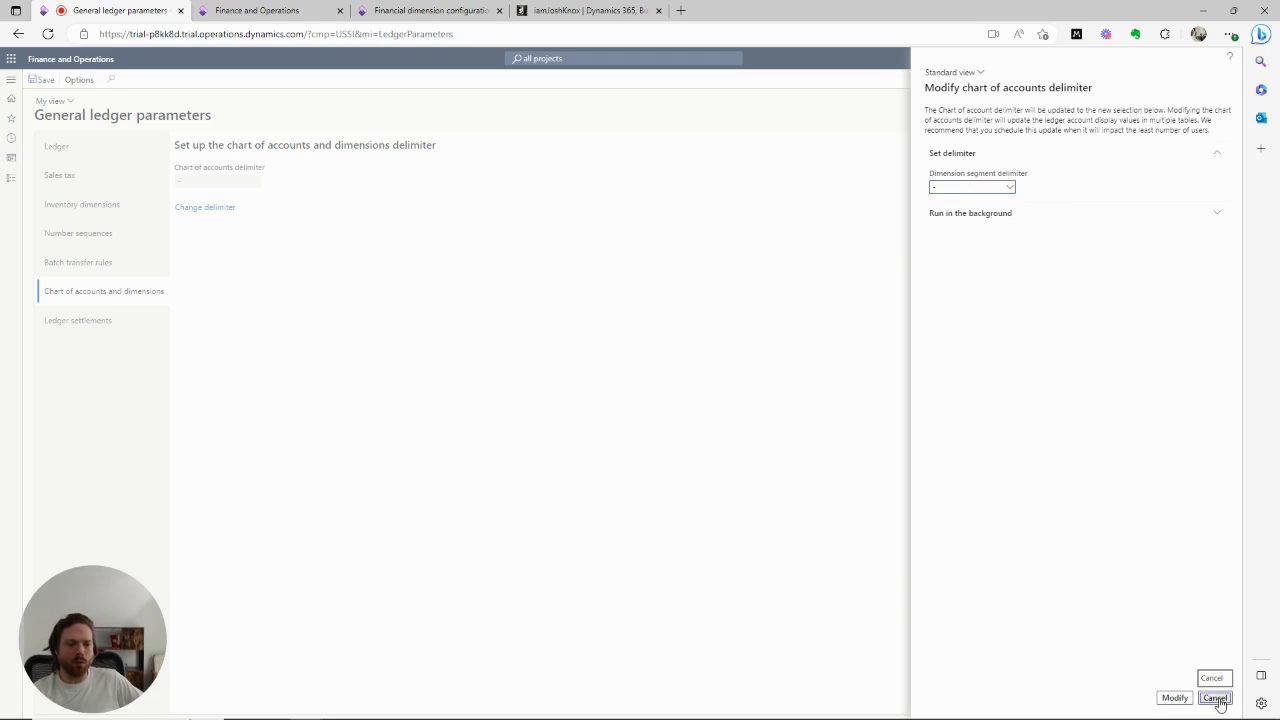
pyautogui.click(660, 446)
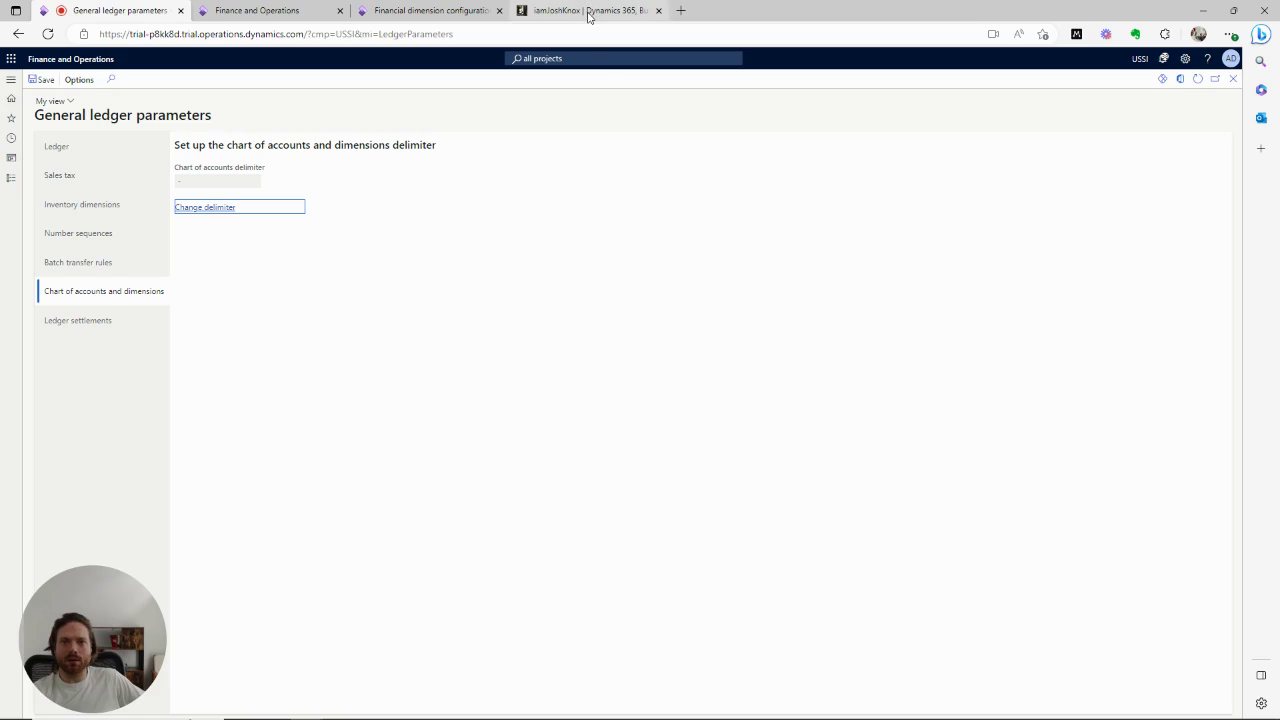
# Step: Switch to the Projects workbook in Excel, highlight the split dimension columns I to L for review, and return to the browser
pyautogui.moveTo(589, 15)
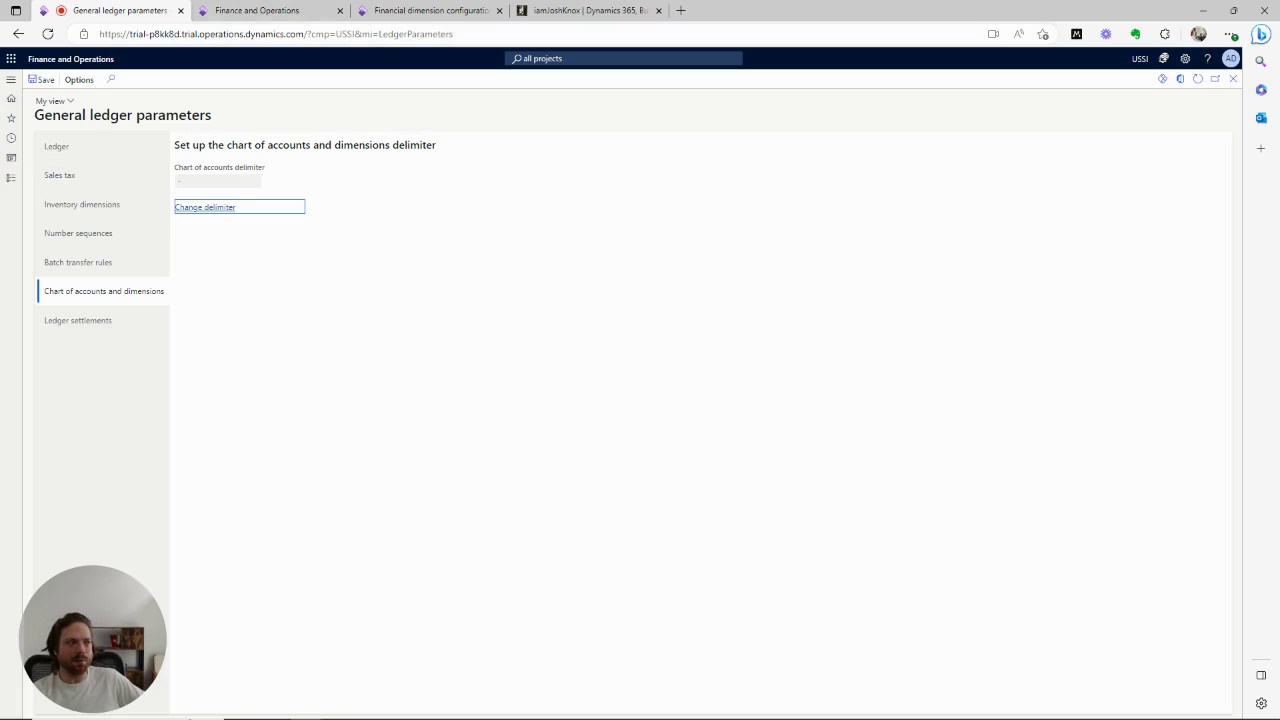
pyautogui.moveTo(665, 162); pyautogui.dragTo(772, 94)
pyautogui.doubleClick(772, 94)
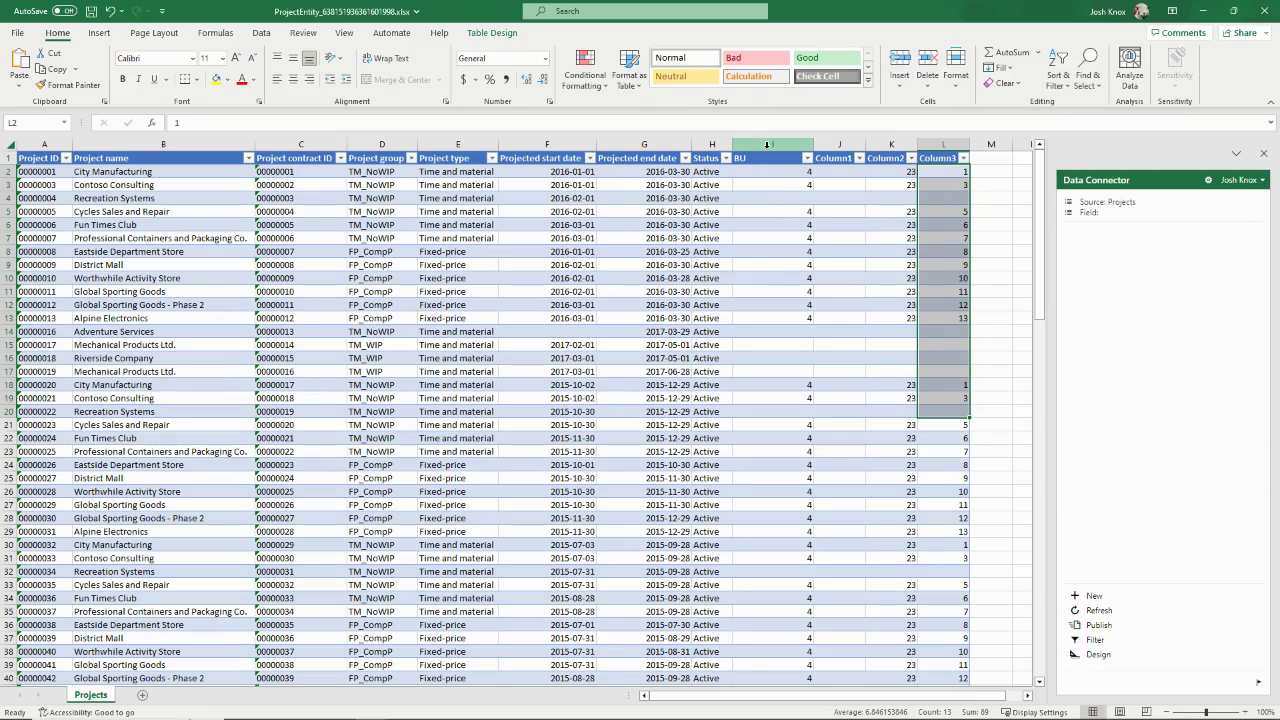
pyautogui.moveTo(767, 145); pyautogui.dragTo(945, 143)
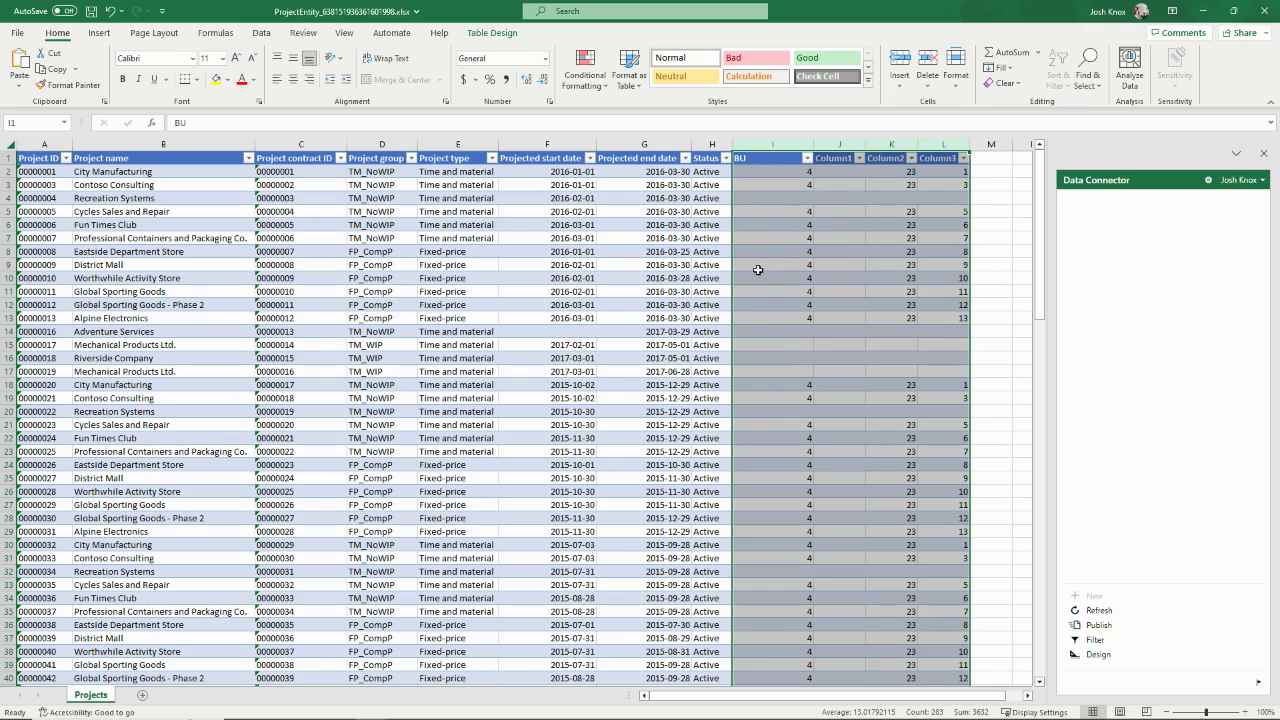
pyautogui.click(1207, 11)
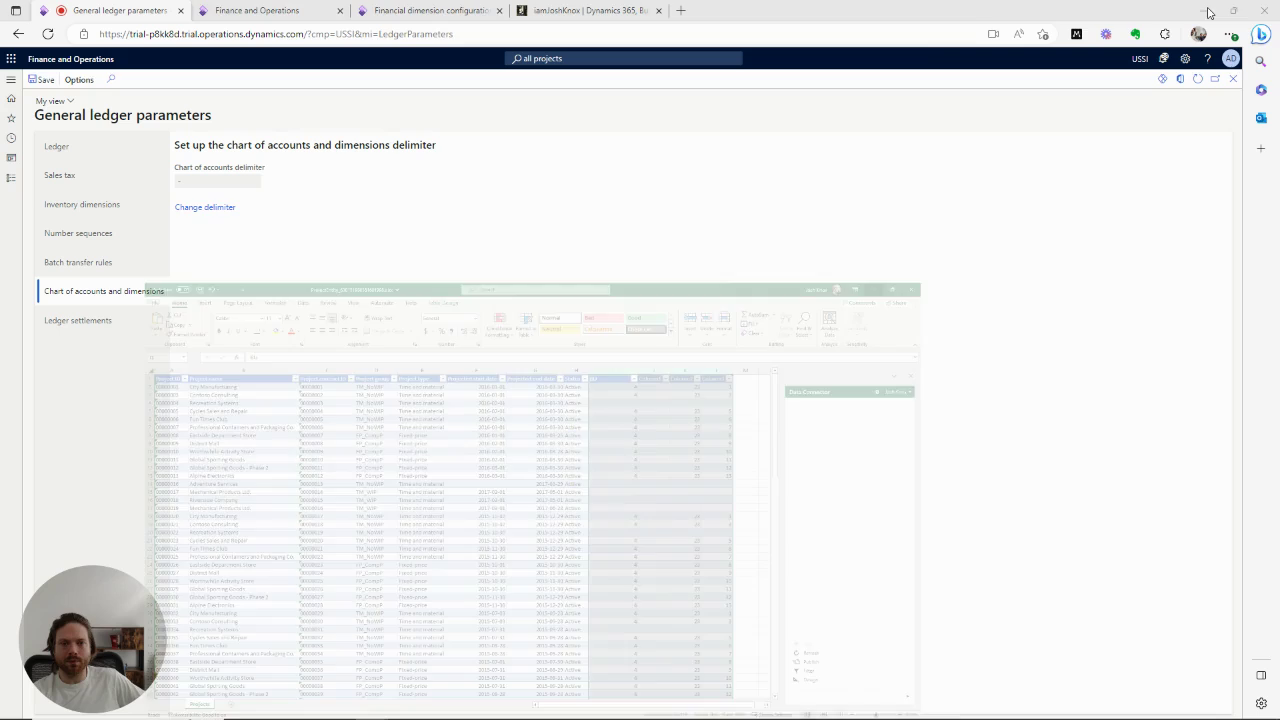